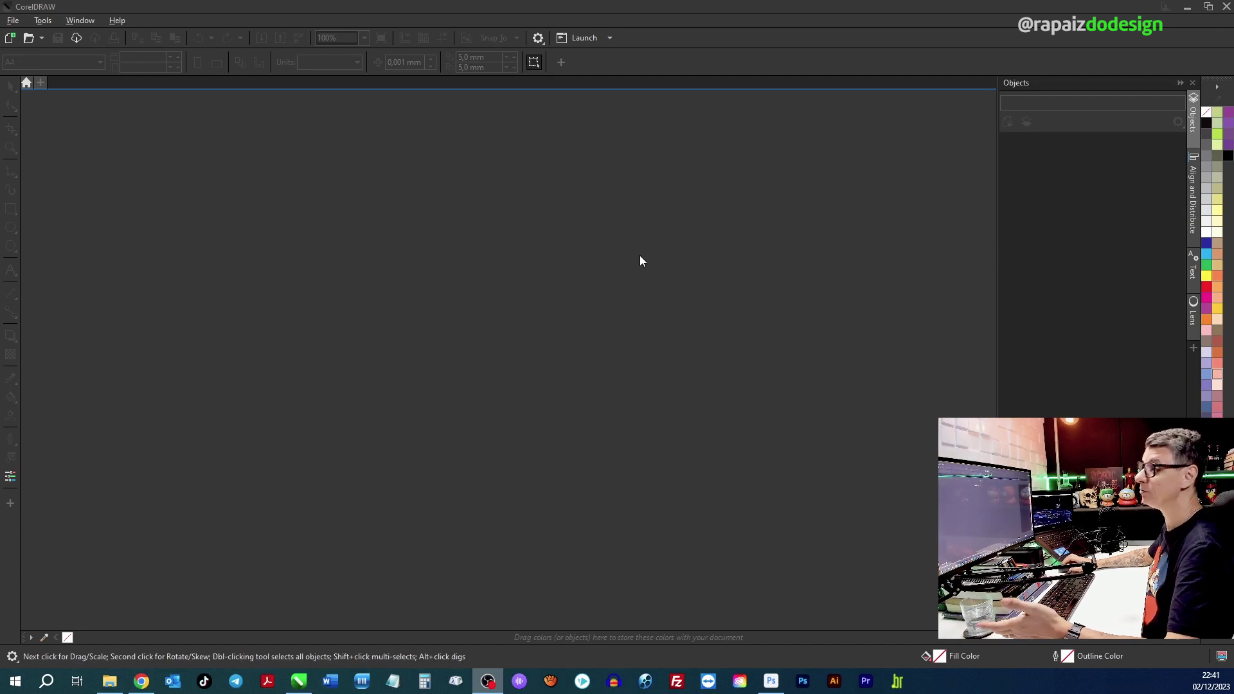
Create a one-page landscape A4 document in CMYK at 300 dpi with the Perceptual rendering intent.
left_click(11, 40)
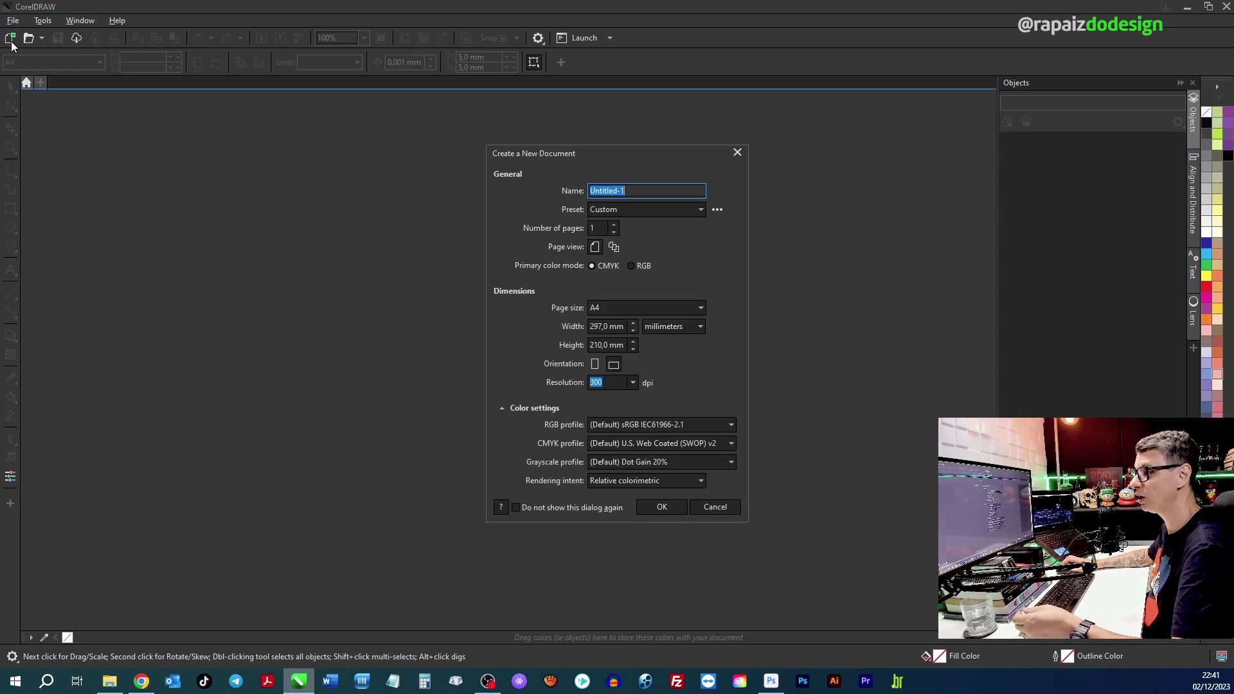
left_click(608, 482)
left_click(607, 513)
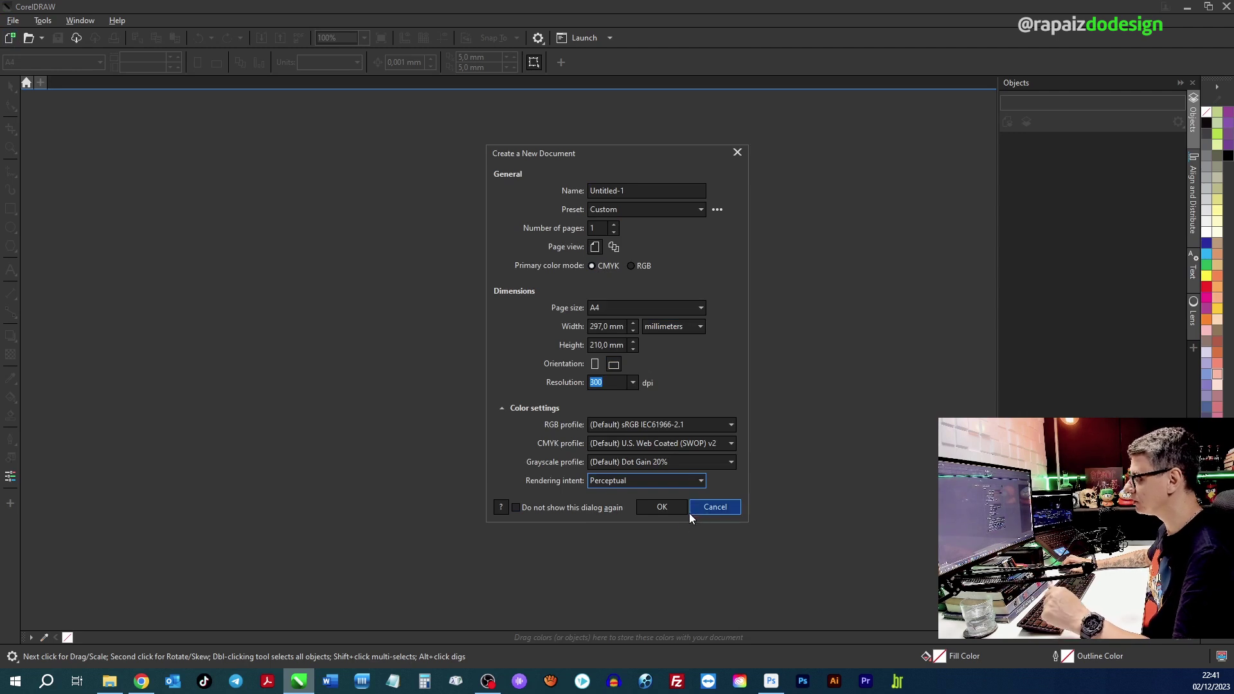
left_click(672, 508)
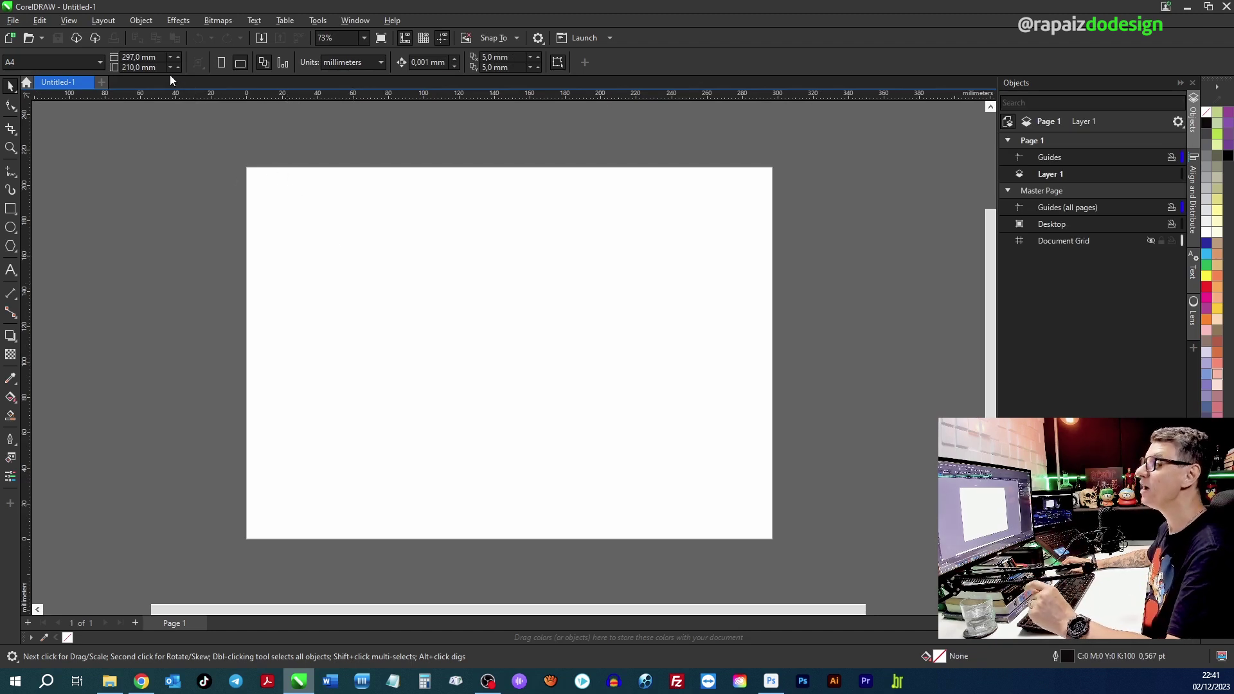
Set the page size to 900 mm wide by 300 mm high.
left_click(160, 57)
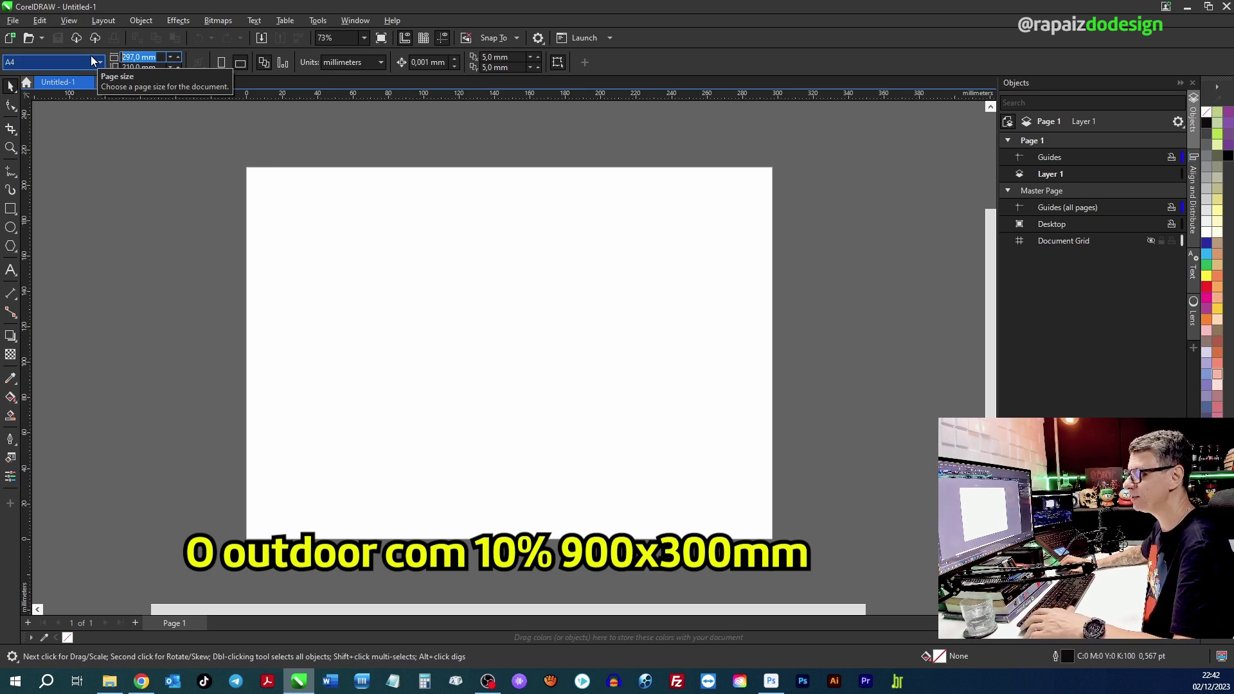
type("900")
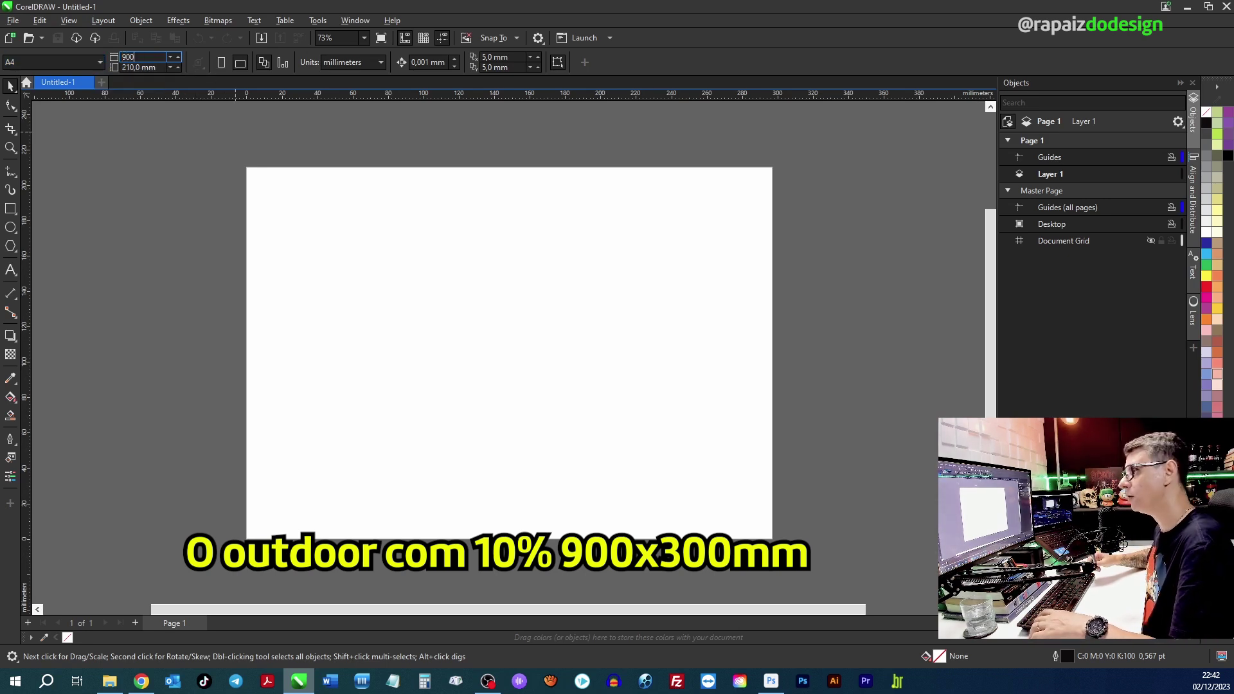
key("Tab")
type("300")
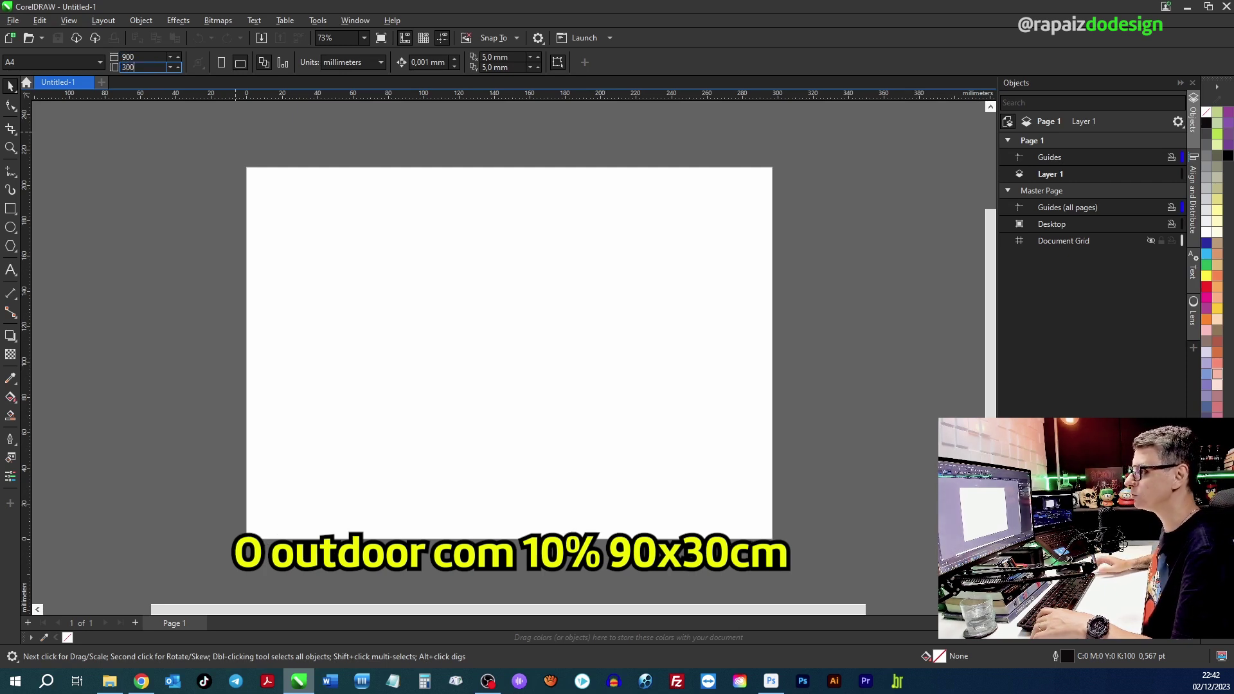
key("Return")
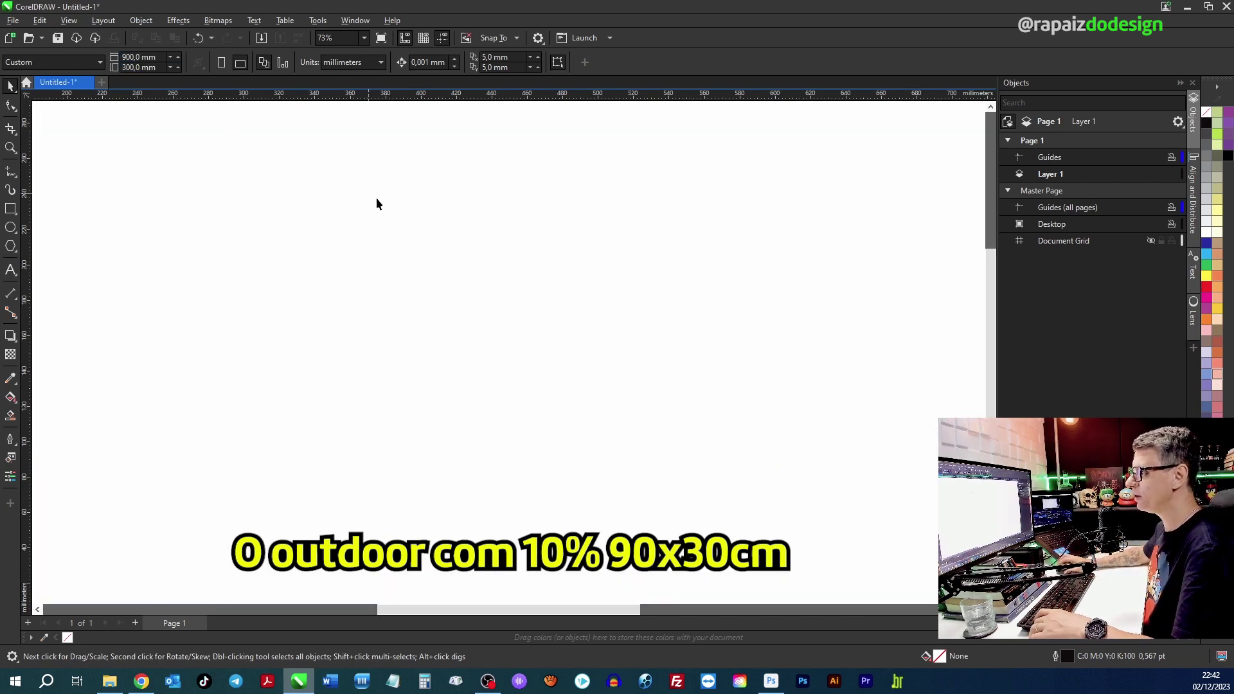
scroll(425, 261, "down", 1)
scroll(423, 260, "down", 2)
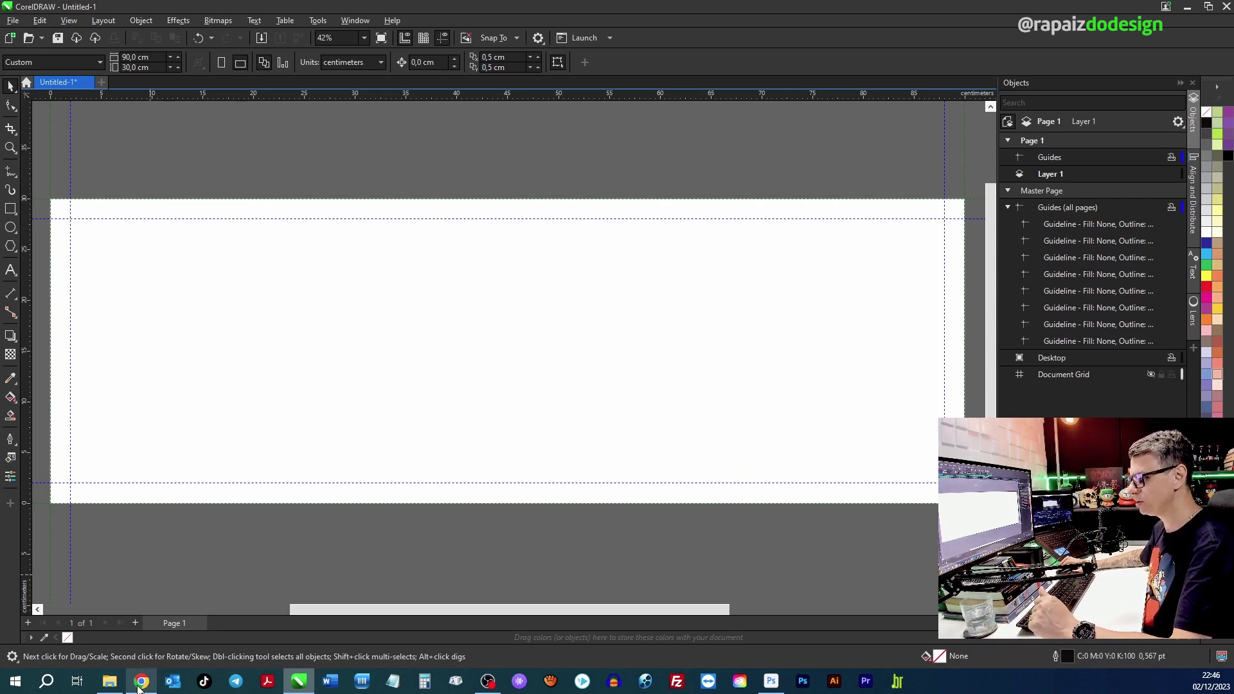
Switch to Chrome and search all Freepik resources for "natal".
left_click(146, 679)
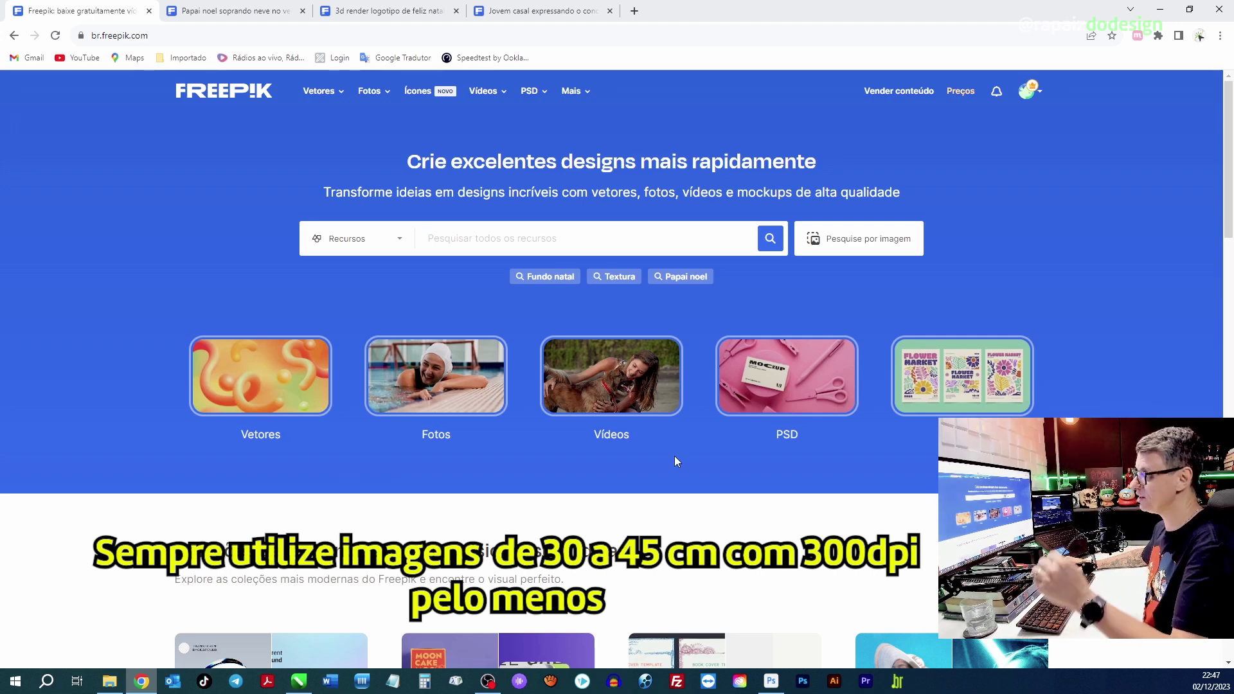
type("natal")
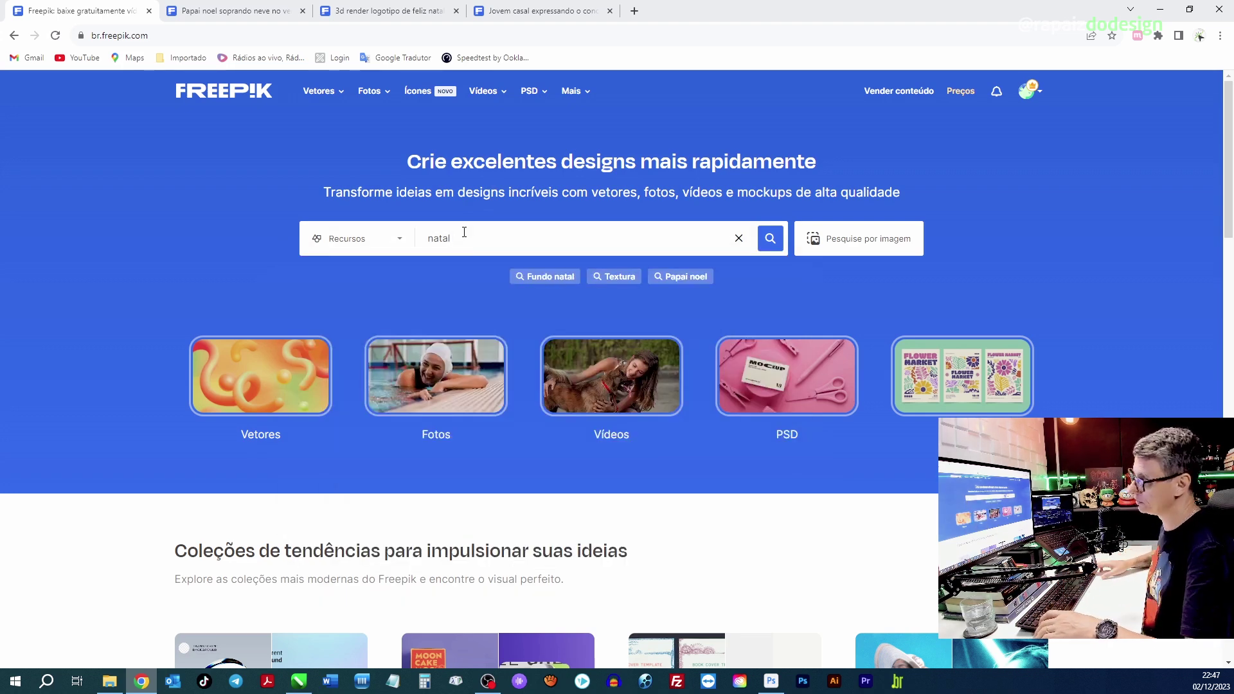
key("Return")
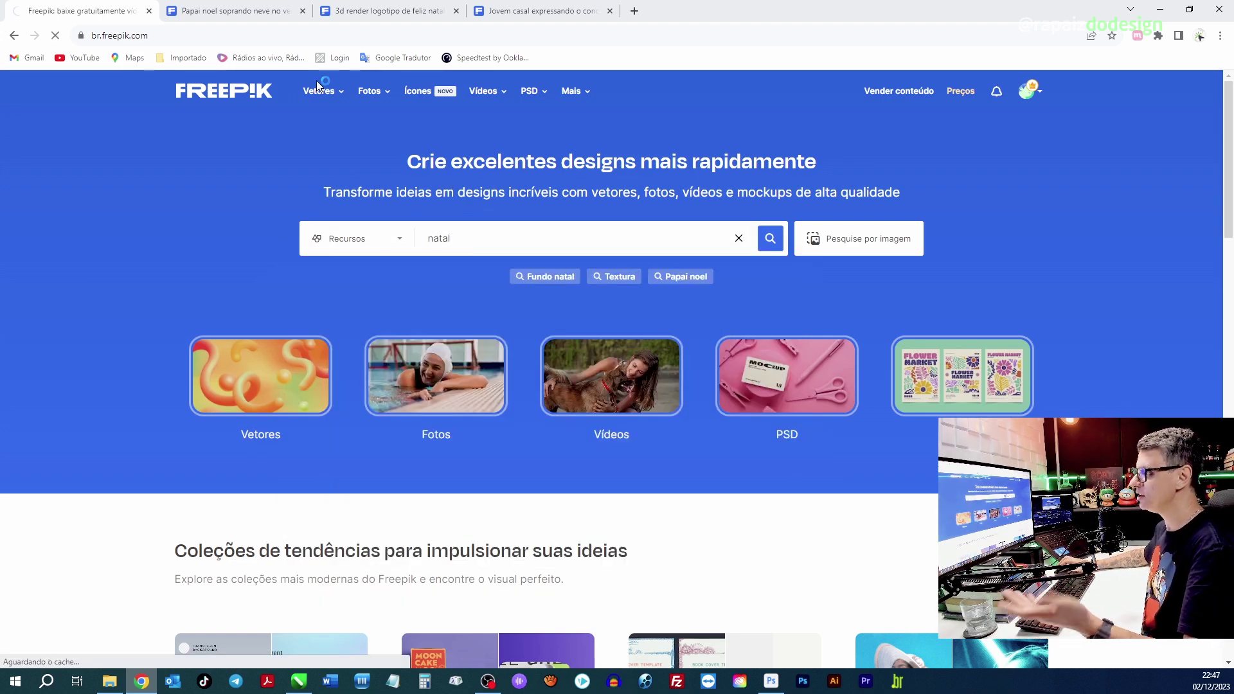
View the open Freepik pages for the Santa blowing snow photo, the 3D Christmas logo and the young Christmas couple.
left_click(239, 11)
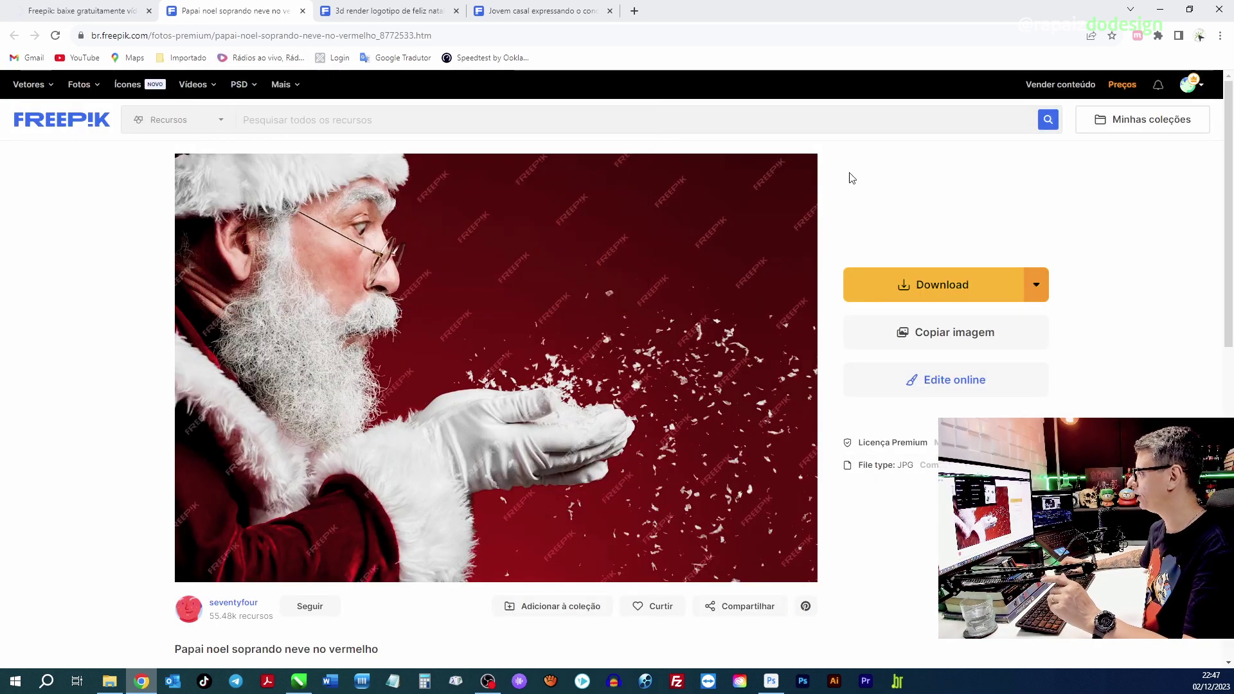
left_click(357, 9)
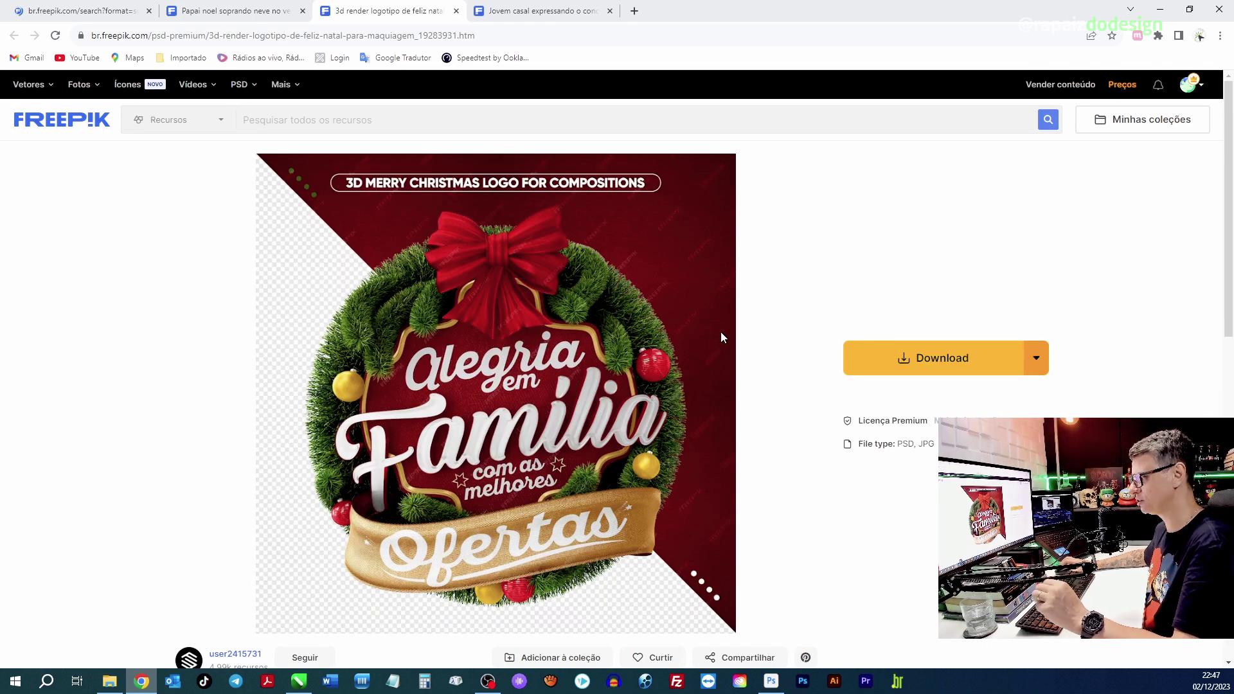
left_click(554, 12)
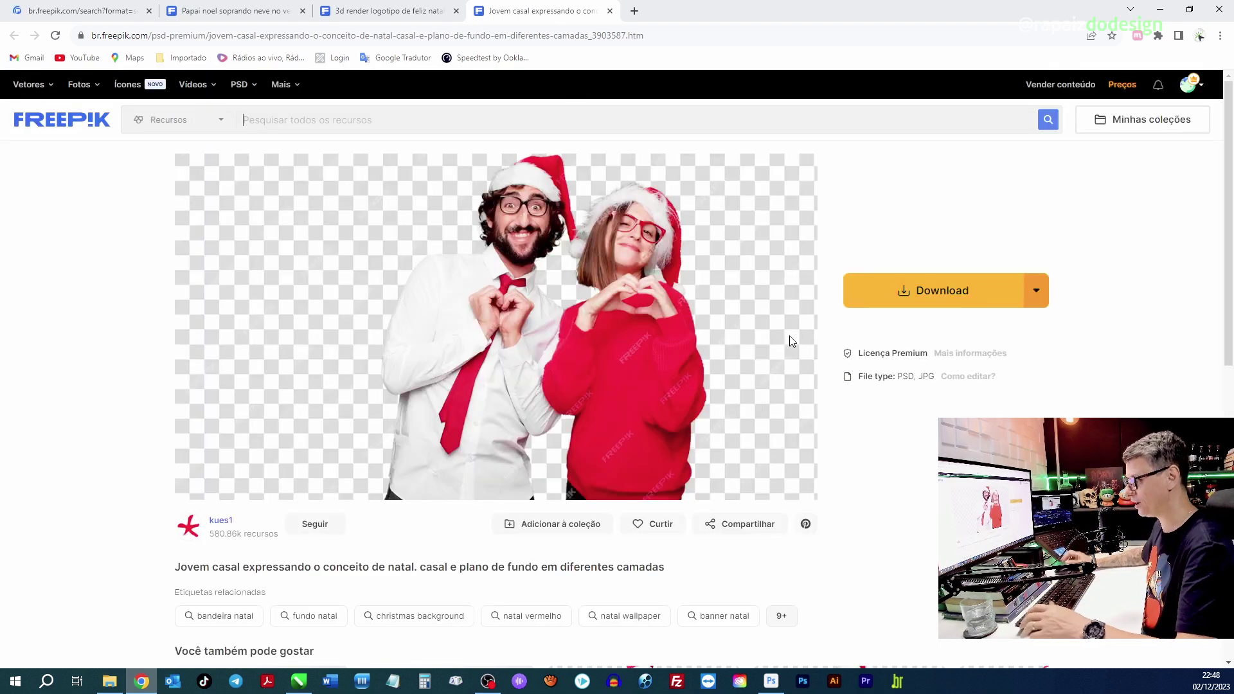
Switch to CorelDRAW and import papai-noel-soprando-neve-no-vermelho, placing it from the page's top-left corner at full page height, about 45 by 30 cm.
left_click(300, 687)
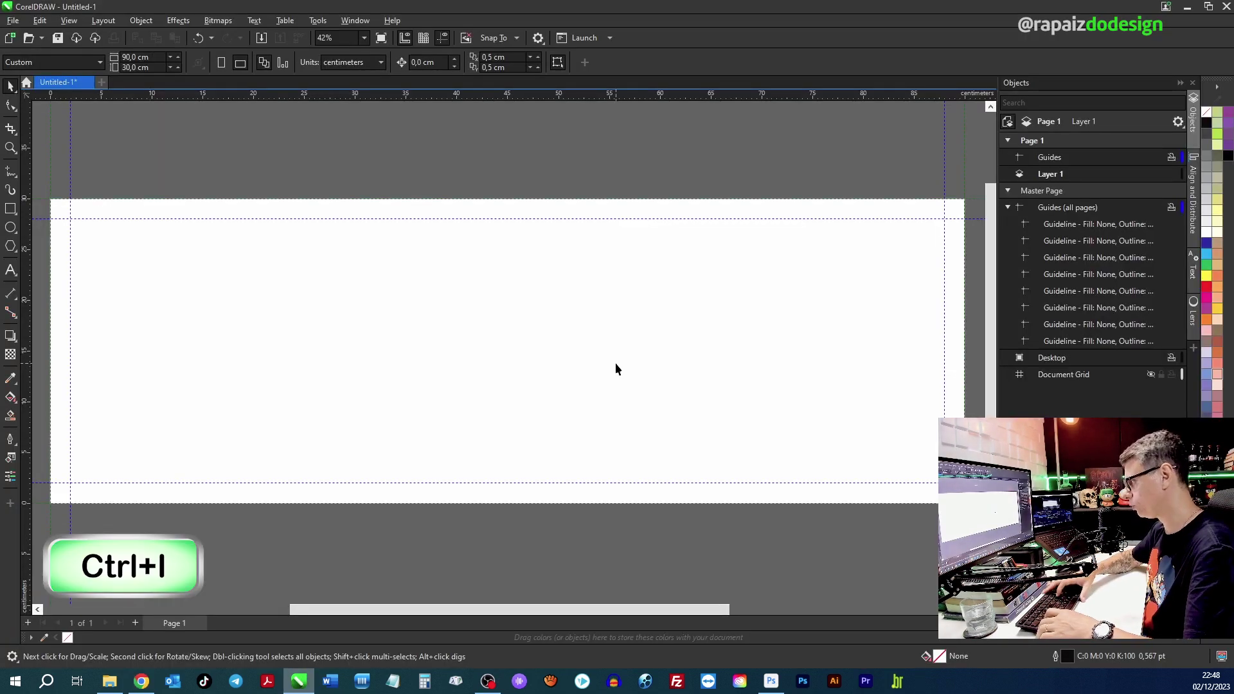
key("ctrl+i")
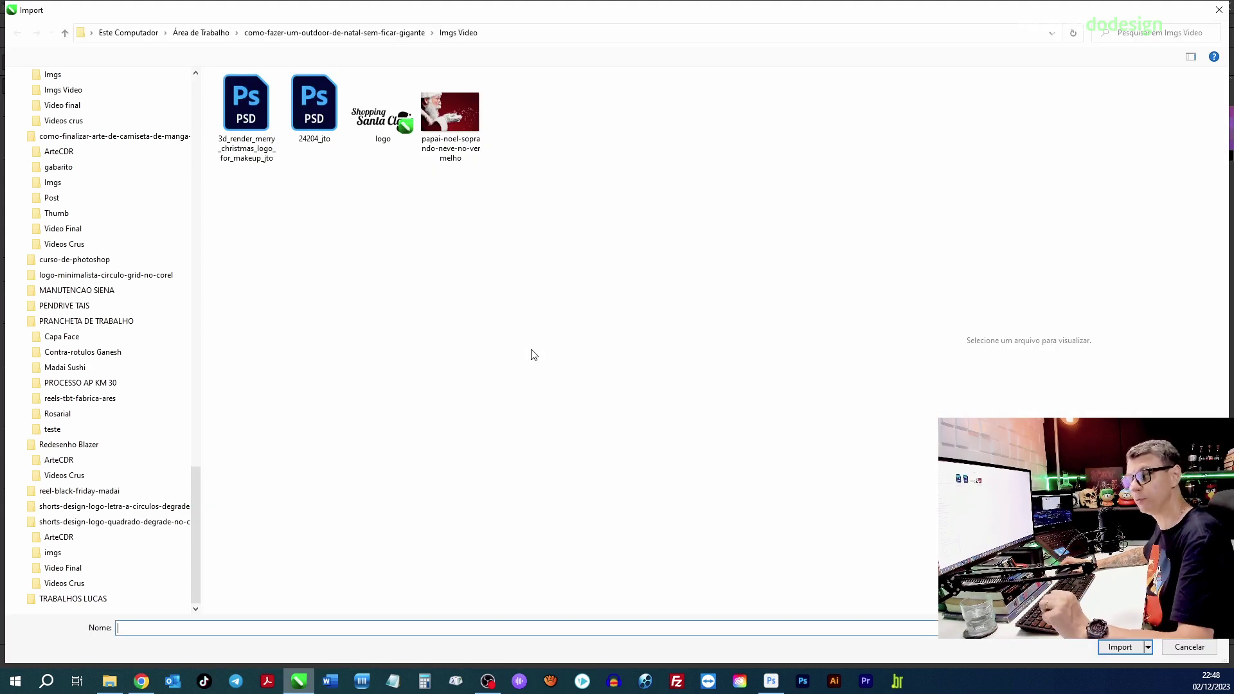
left_click(449, 113)
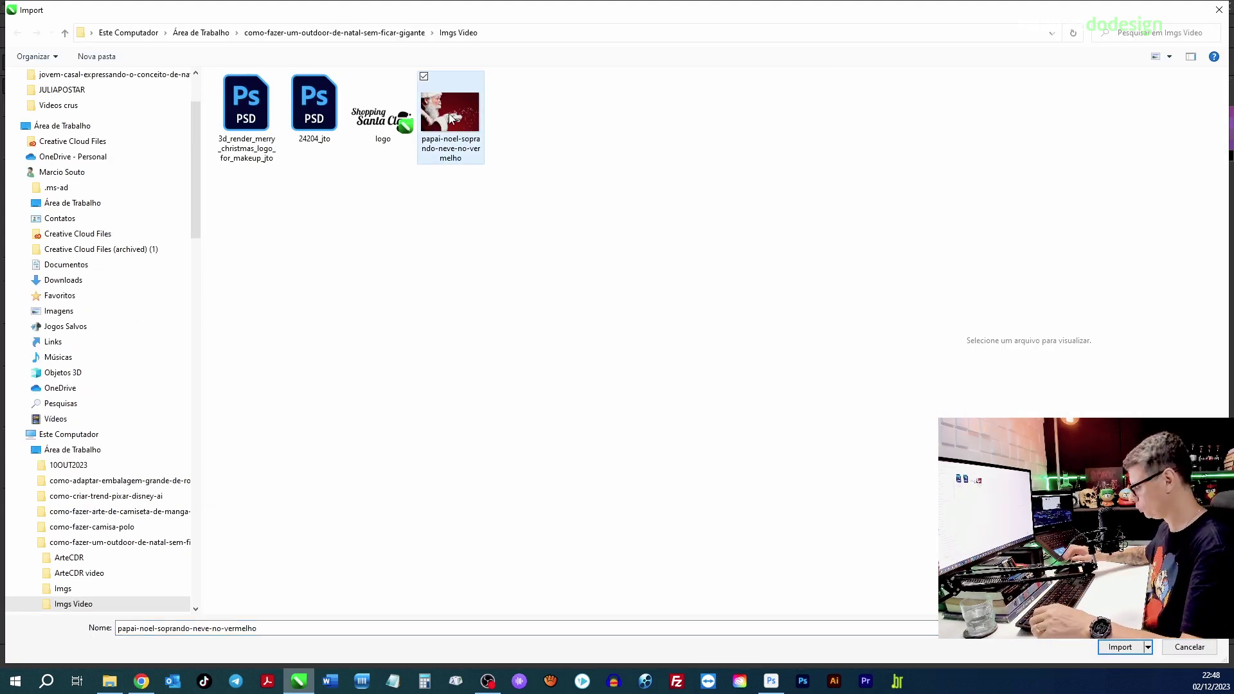
double_click(448, 113)
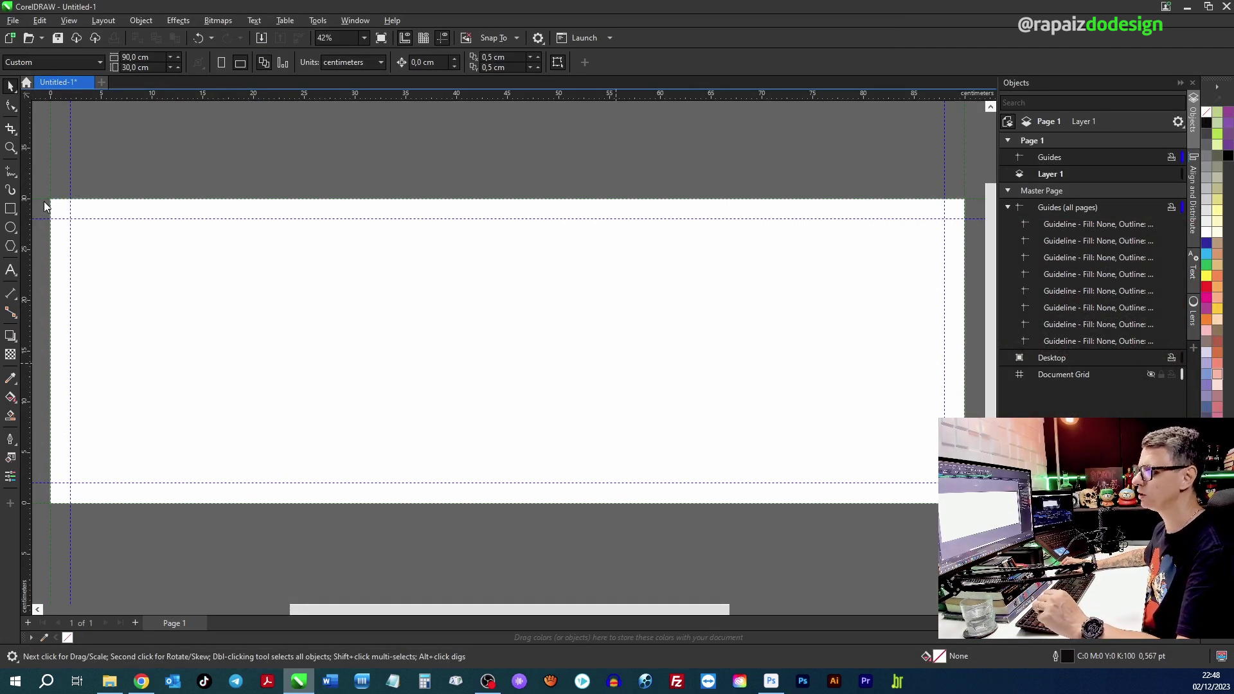
left_click_drag(51, 201, 704, 513)
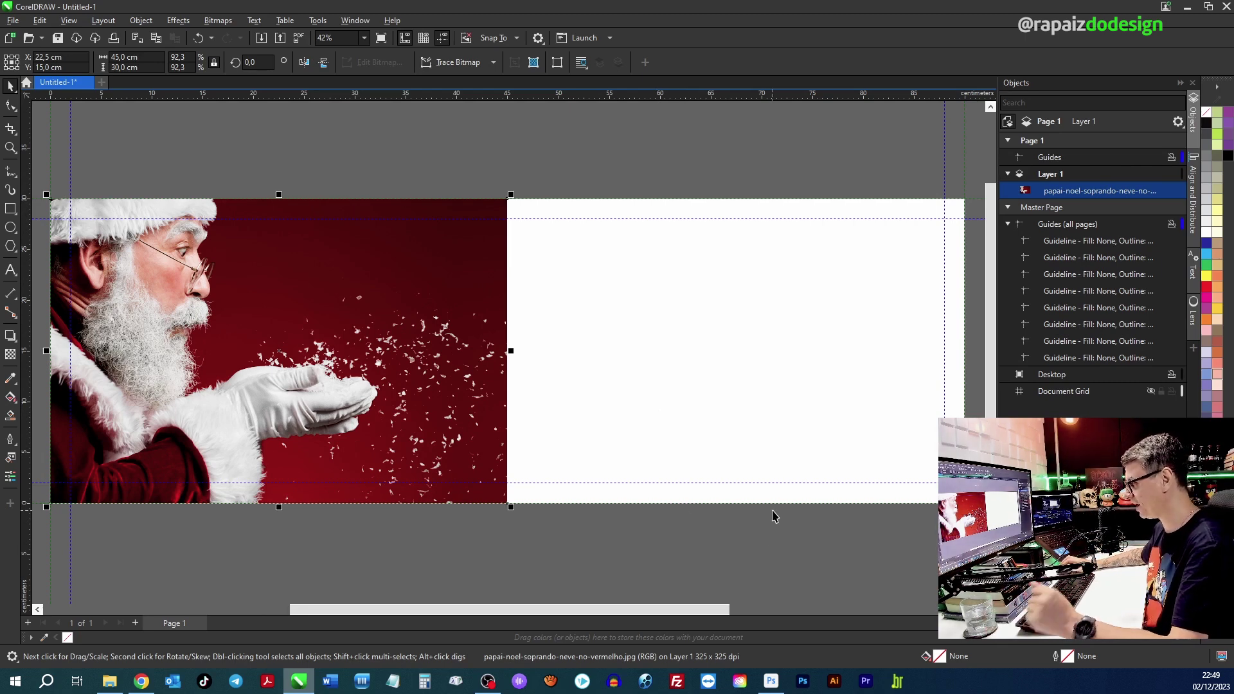
Switch to Photoshop and open the image papai-noel-soprando-neve-no-vermelho from the Imgs Video folder.
left_click(771, 678)
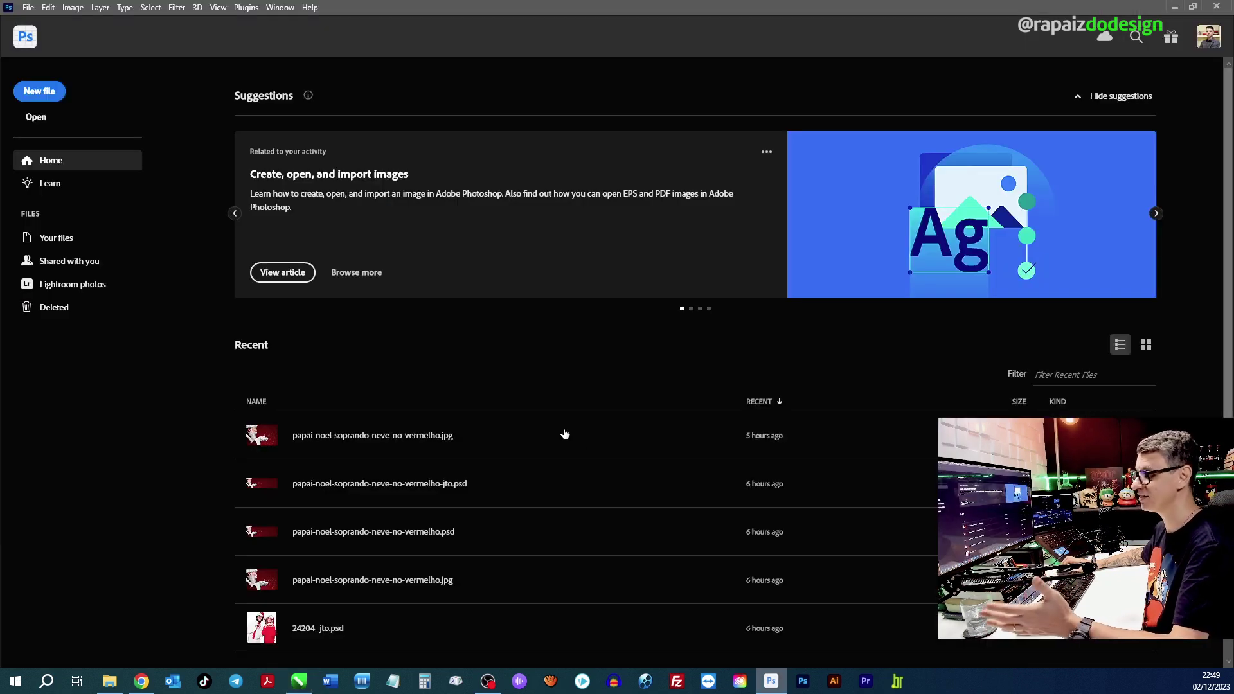
left_click(36, 117)
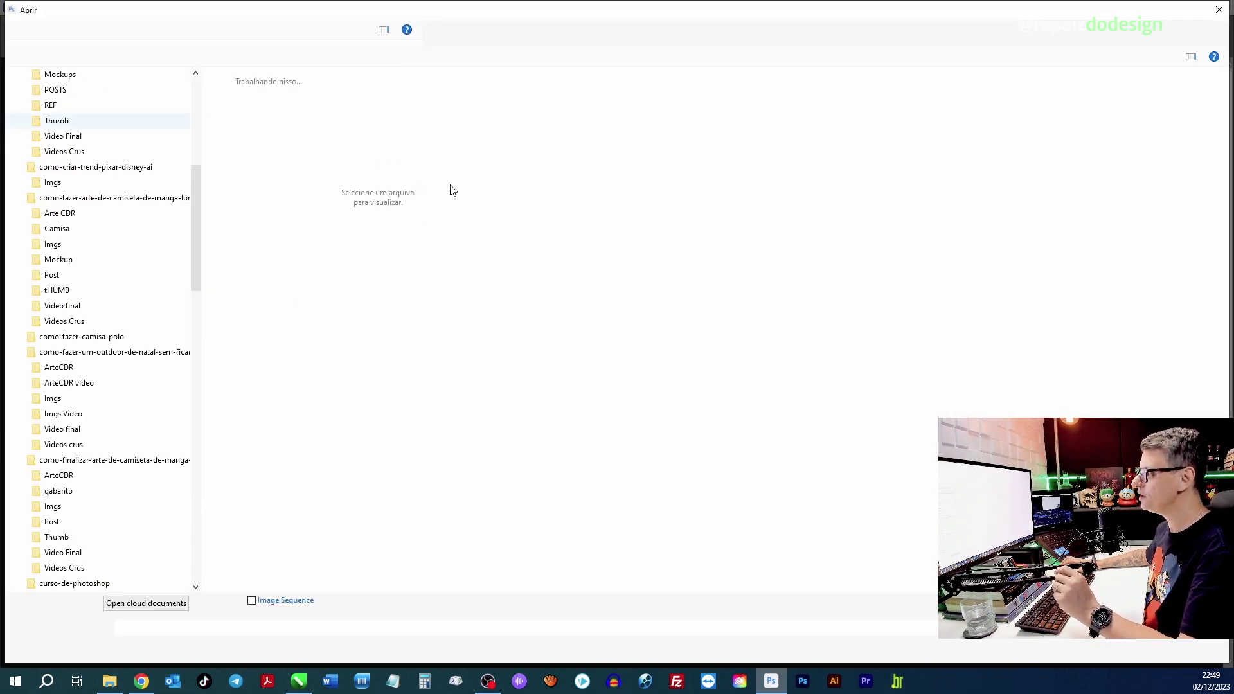
left_click(449, 133)
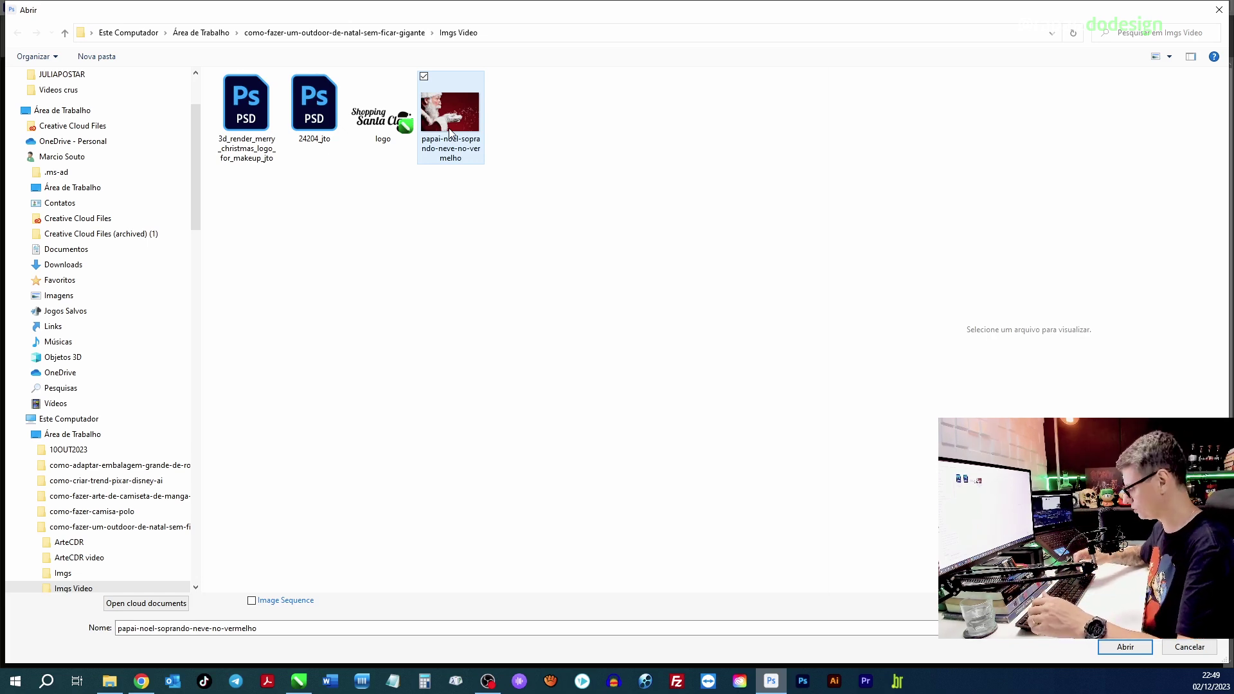
left_click(1126, 647)
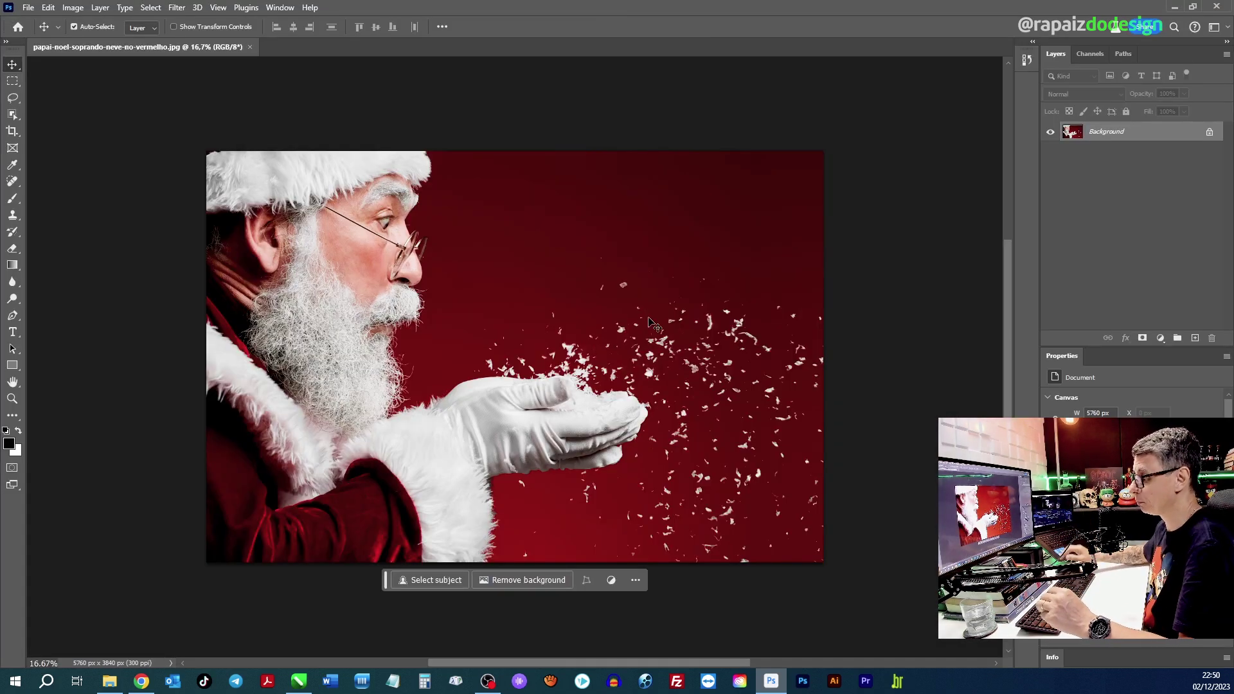
Switch to CorelDRAW, try a mirrored copy of the Santa image on the empty right half of the page, and undo it.
left_click(298, 681)
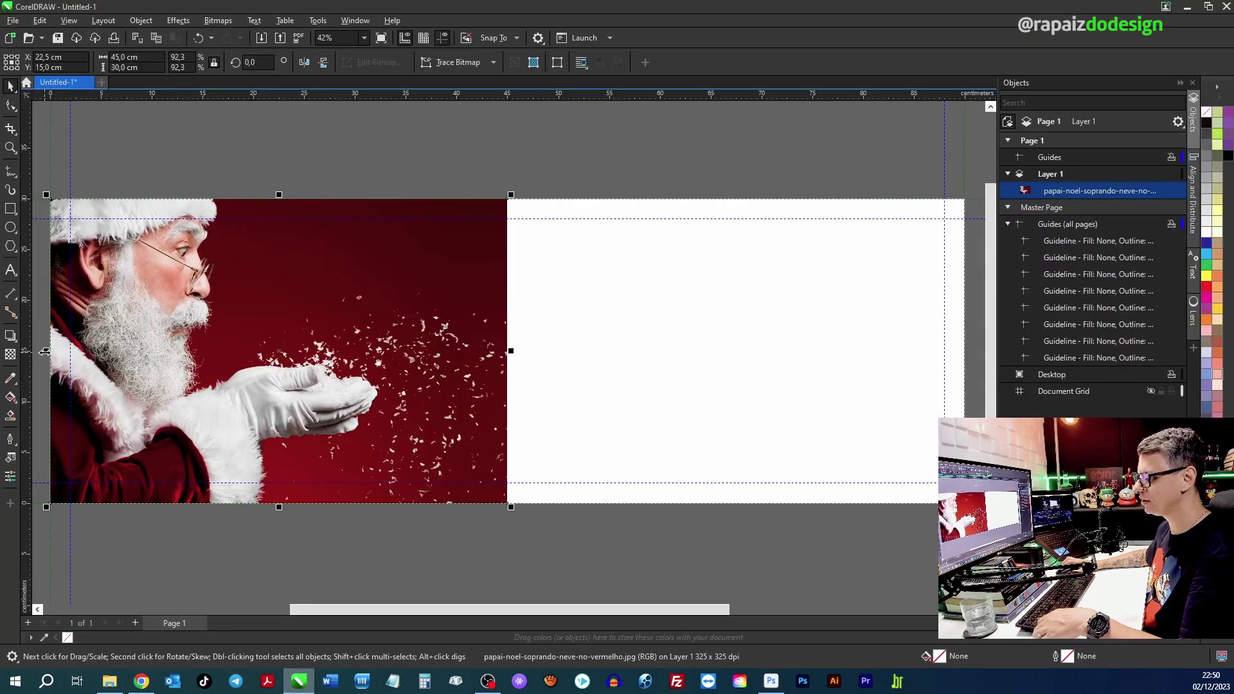
left_click_drag(40, 353, 677, 360)
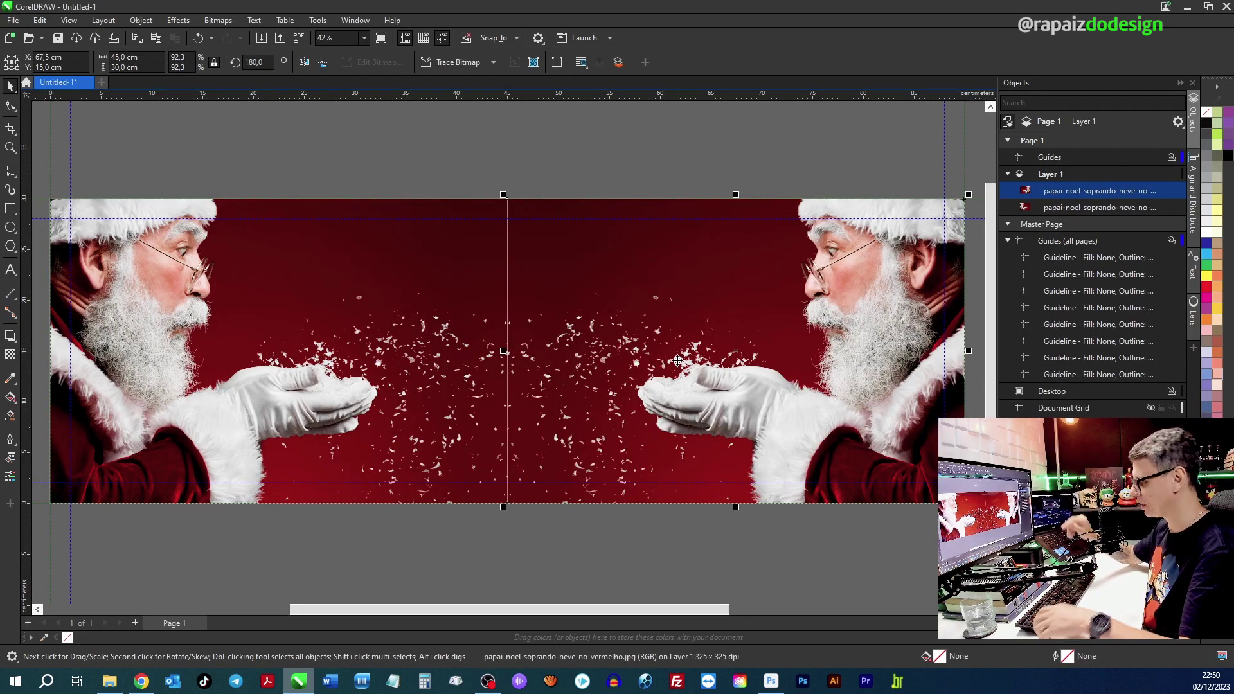
key("ctrl+z")
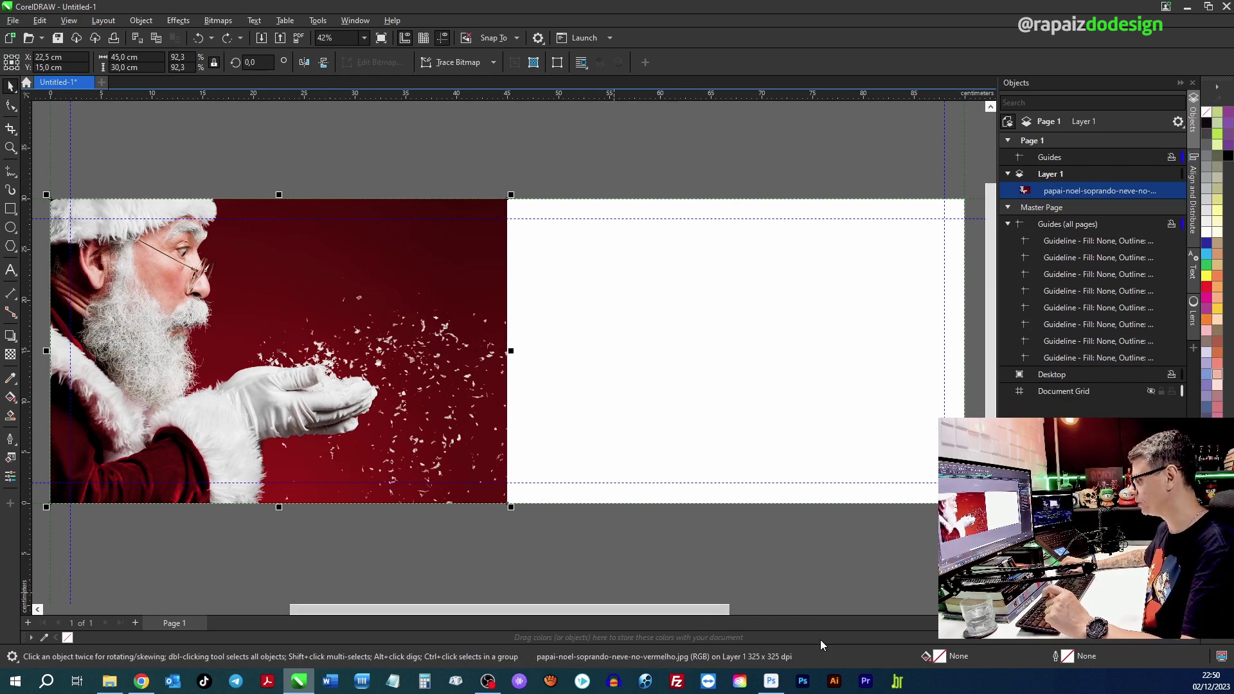
Switch to Photoshop and convert the Santa image's locked Background into a regular layer named Layer 0.
left_click(771, 679)
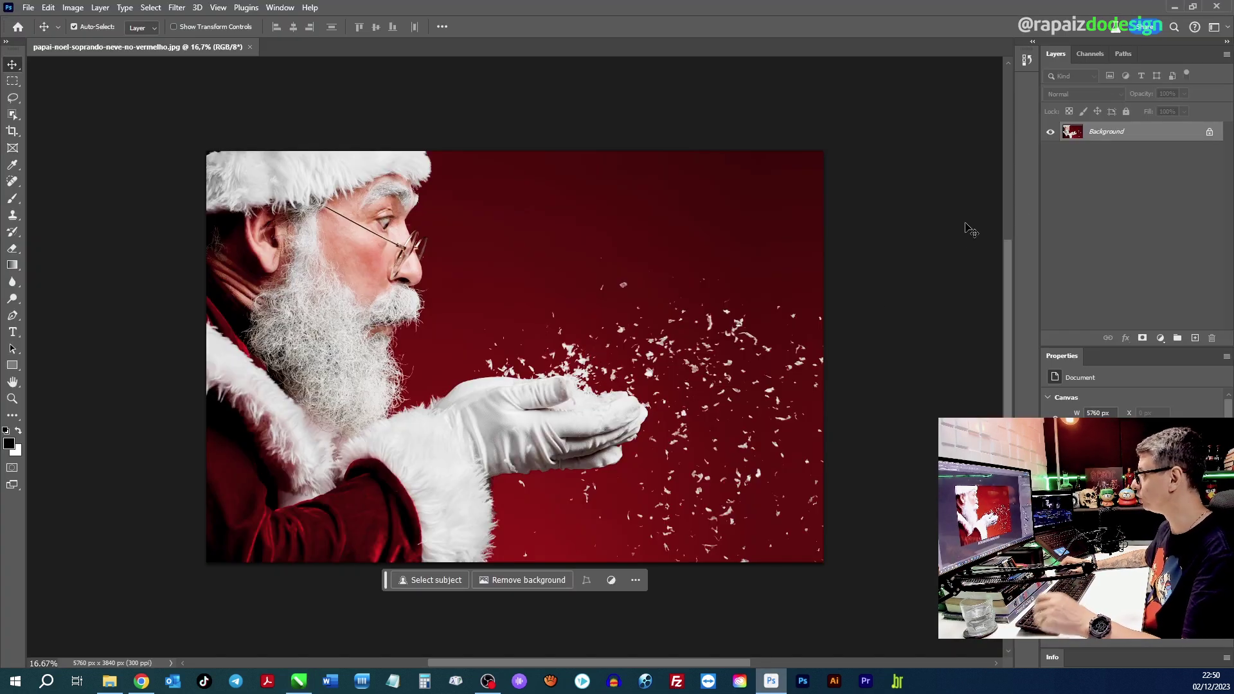
double_click(1131, 132)
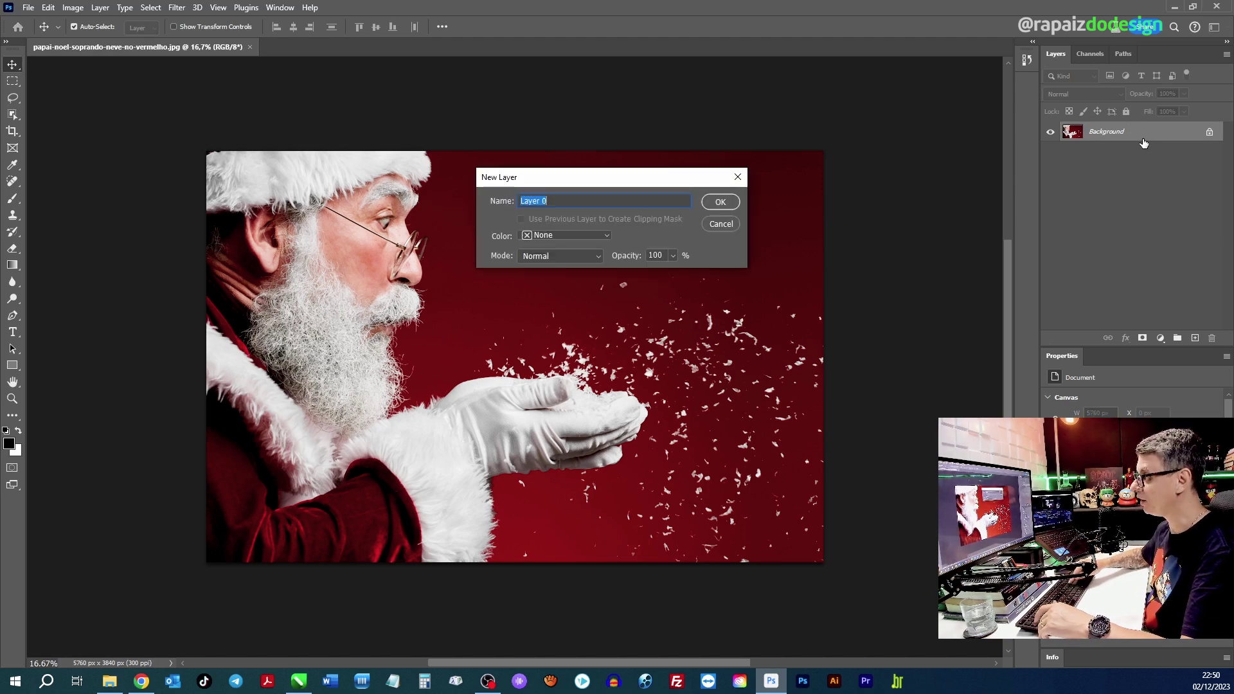
key("Escape")
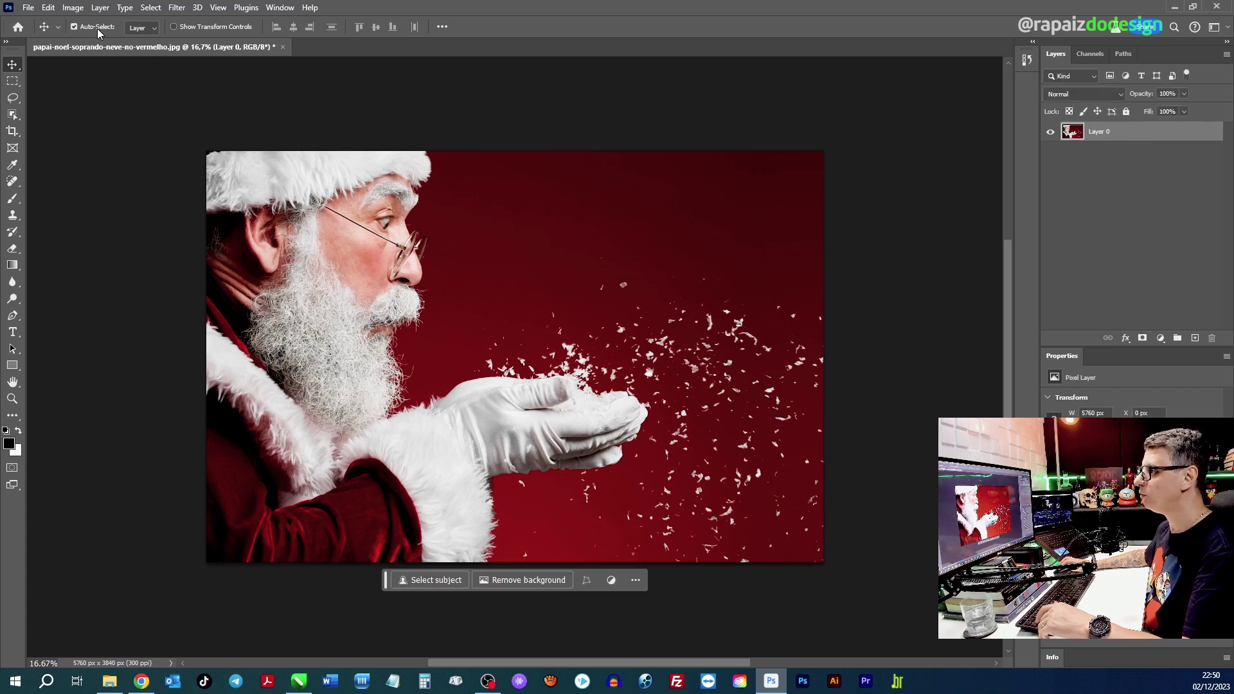
Set the canvas width to 1000 mm in millimetre units, and move the Santa image against the canvas's left edge.
left_click(73, 7)
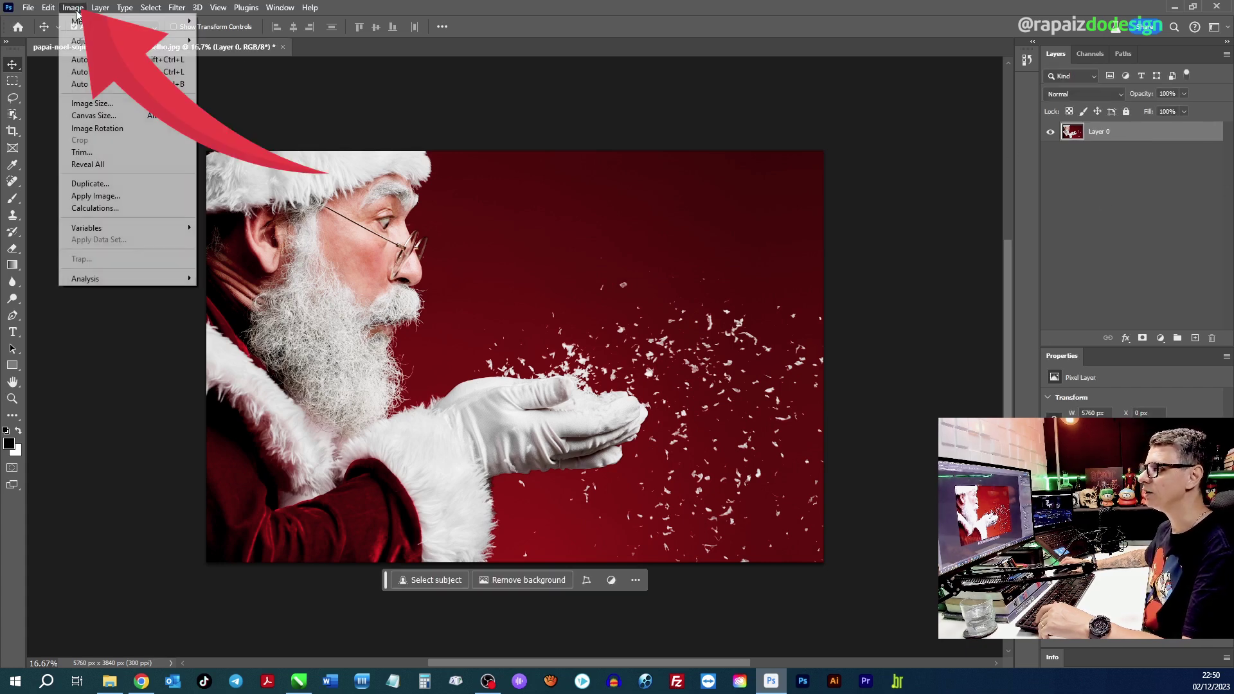
left_click(82, 118)
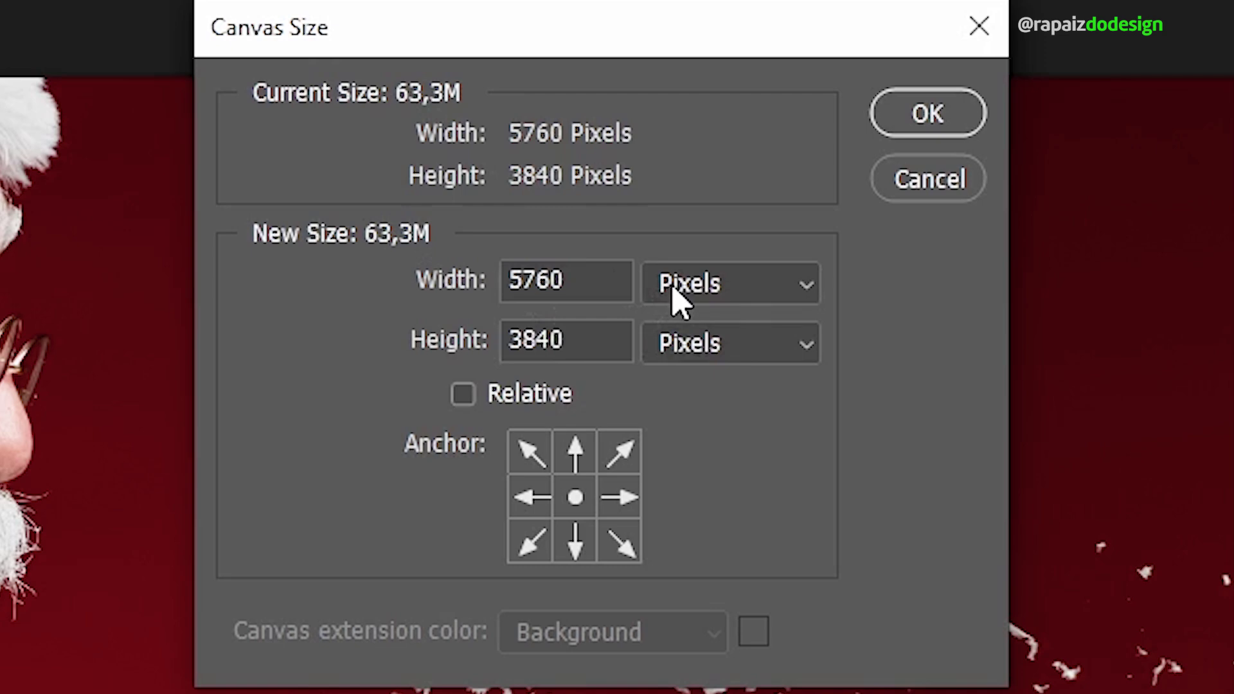
left_click(714, 285)
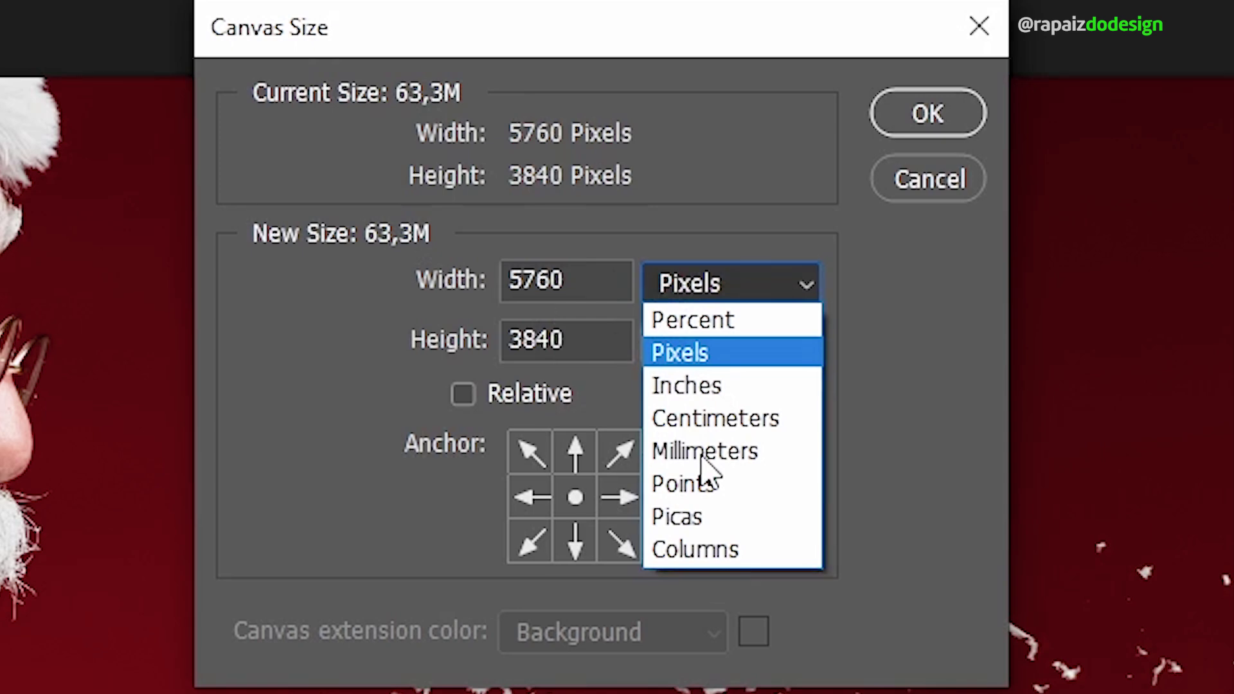
left_click(705, 458)
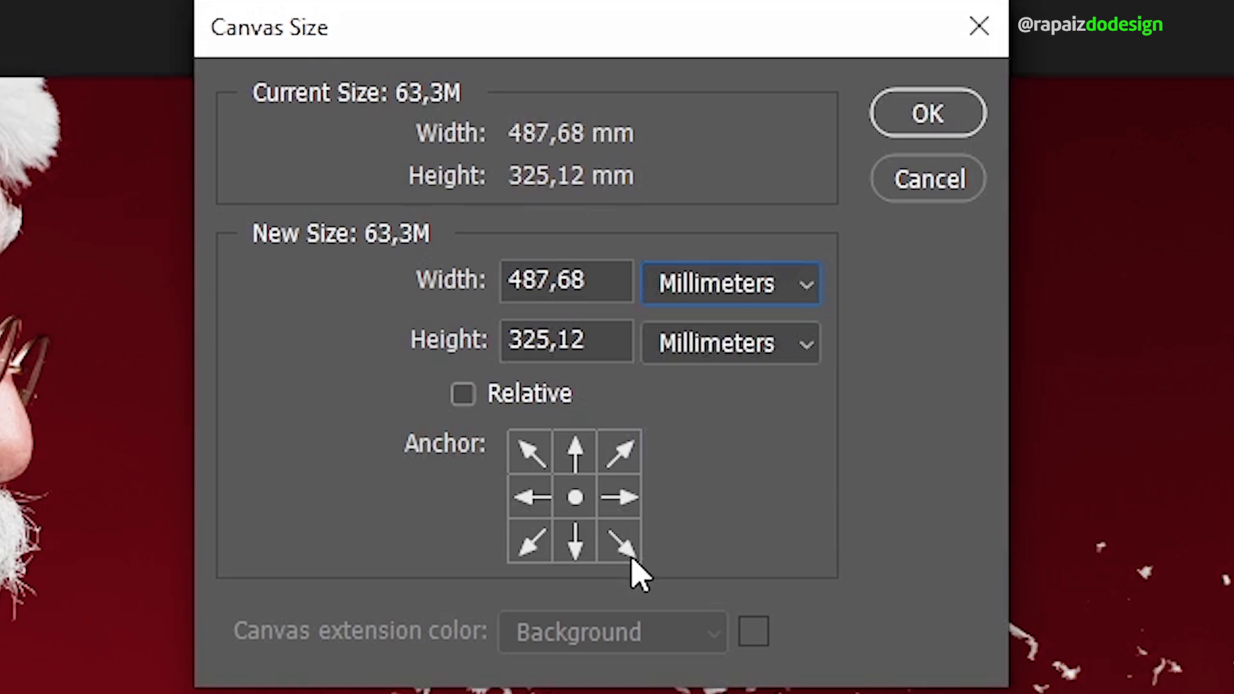
left_click(597, 291)
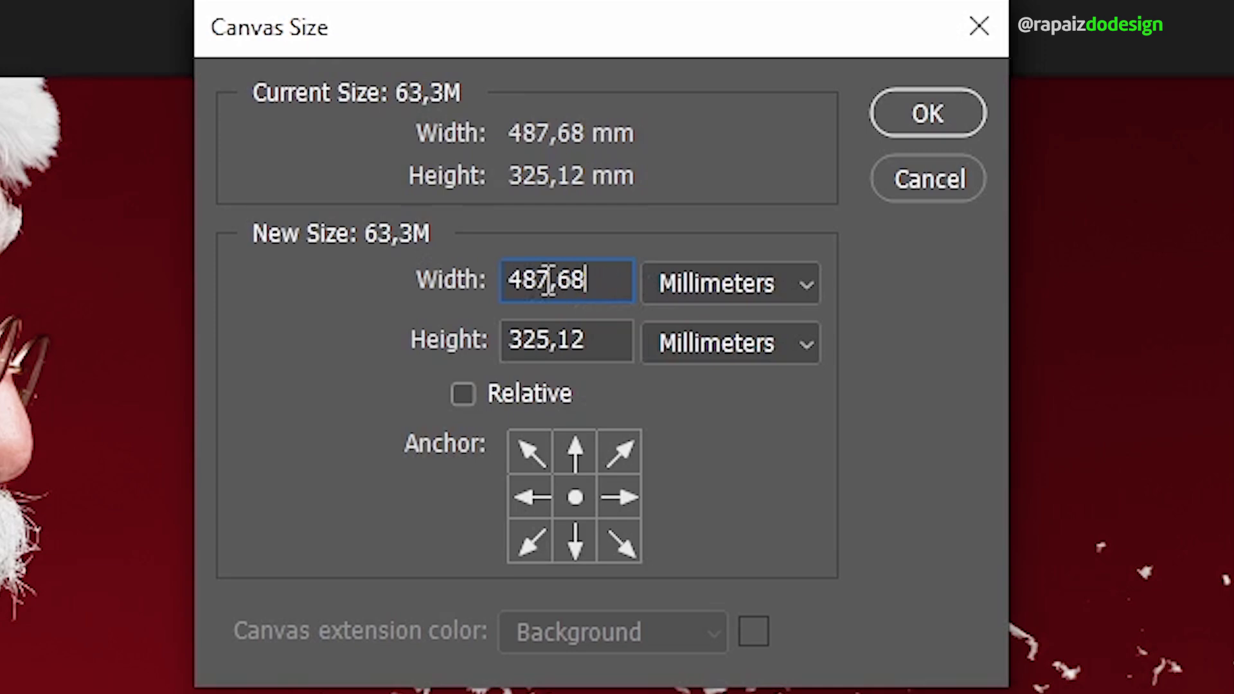
double_click(550, 280)
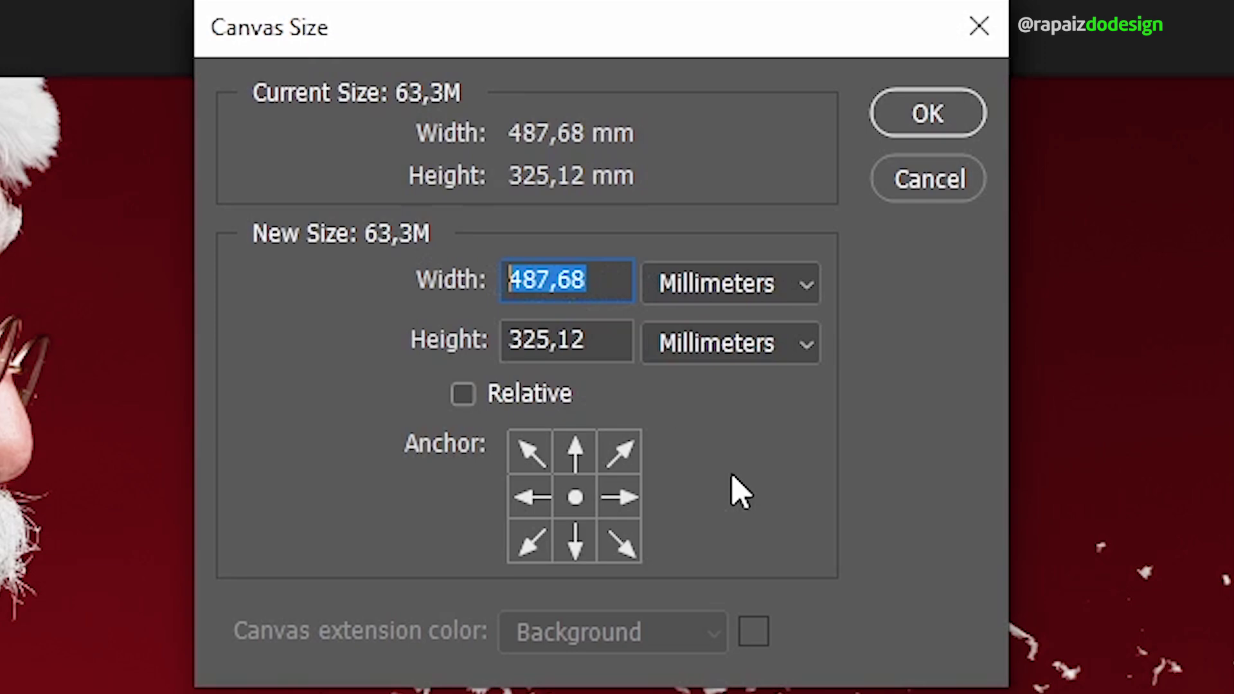
type("10")
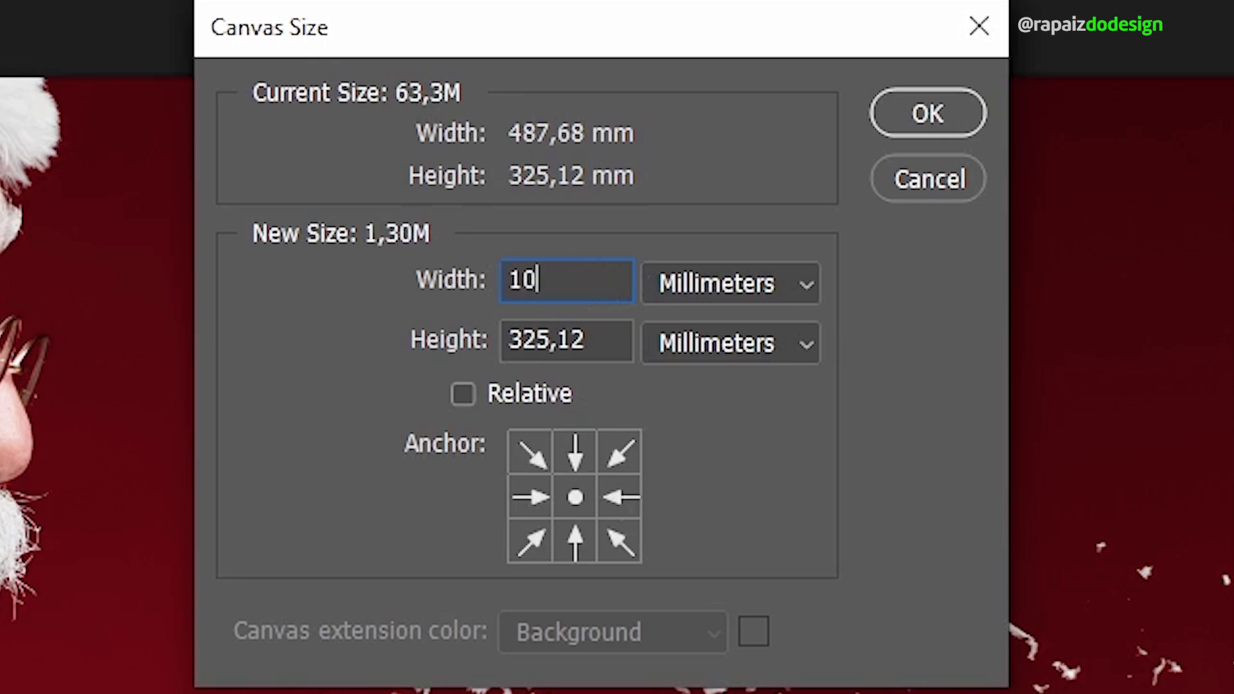
type("00")
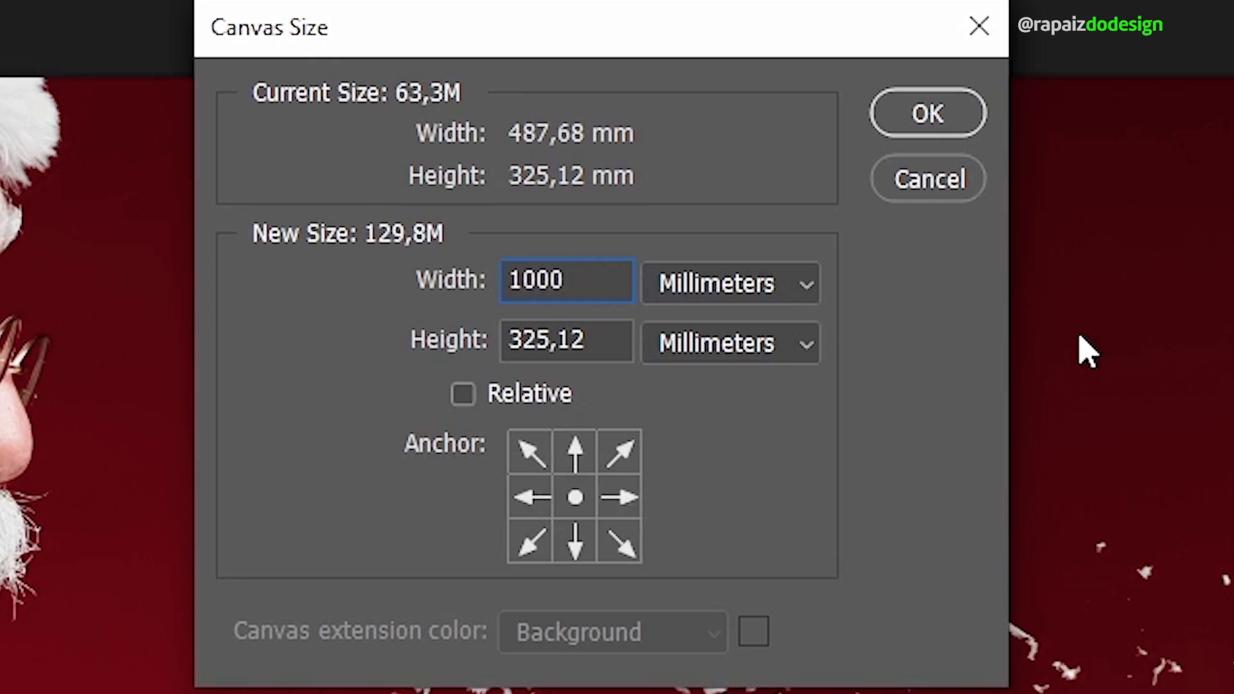
left_click(939, 120)
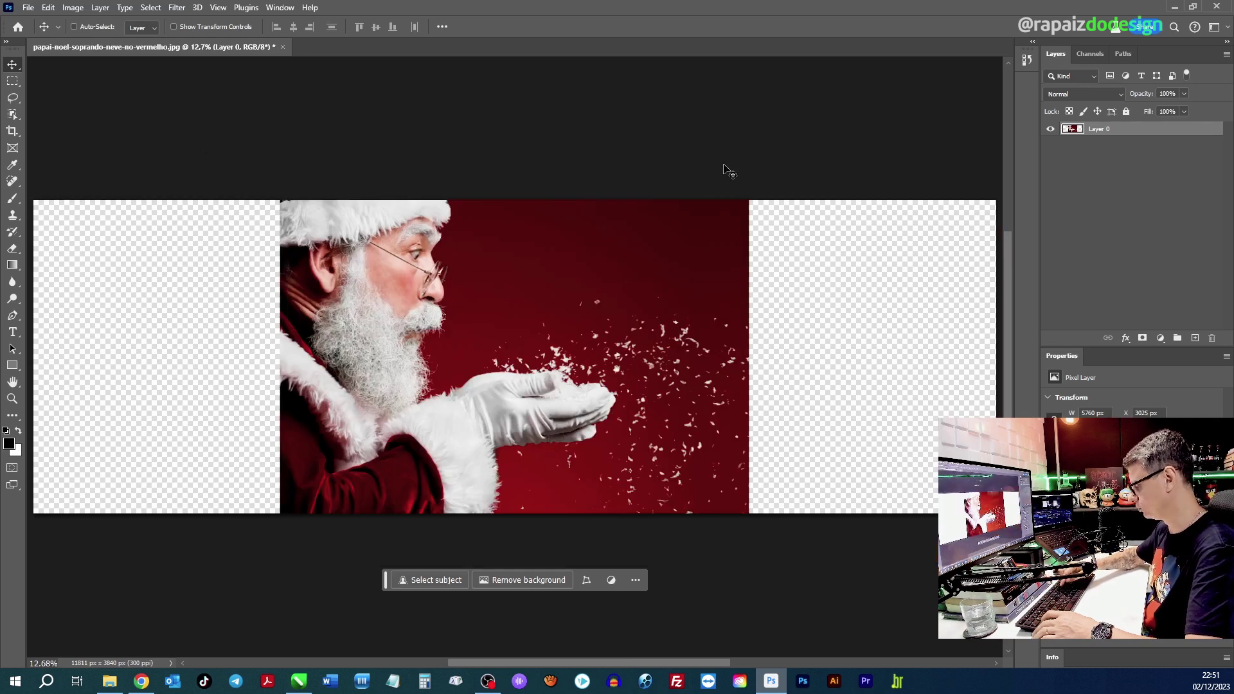
key("ctrl+minus")
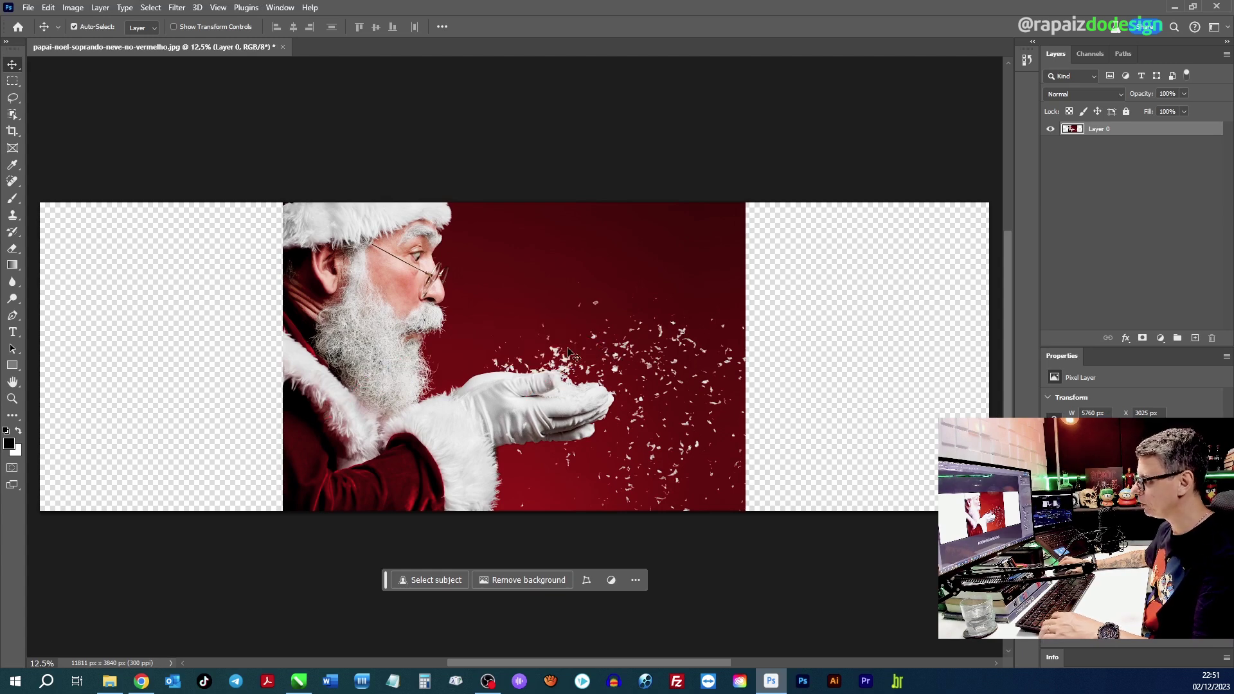
left_click_drag(427, 334, 365, 326)
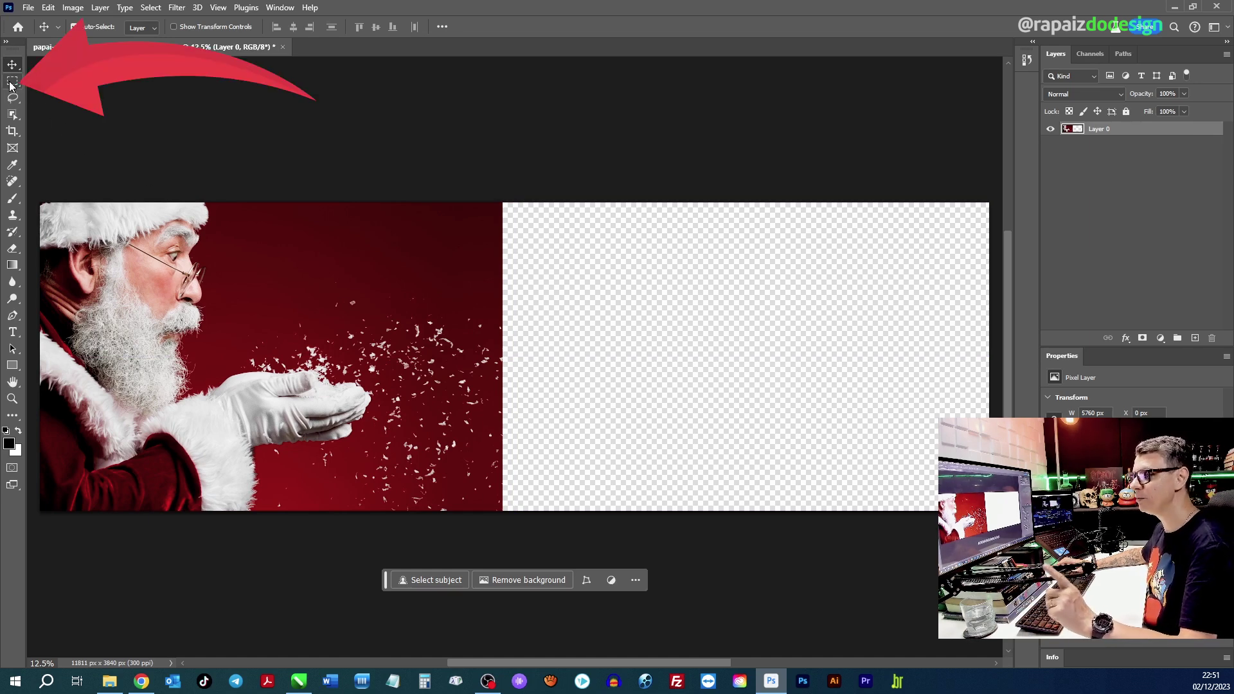
Select the whole canvas and subtract a rectangle over the Santa image, leaving the empty area plus a thin strip of the photo selected.
right_click(11, 85)
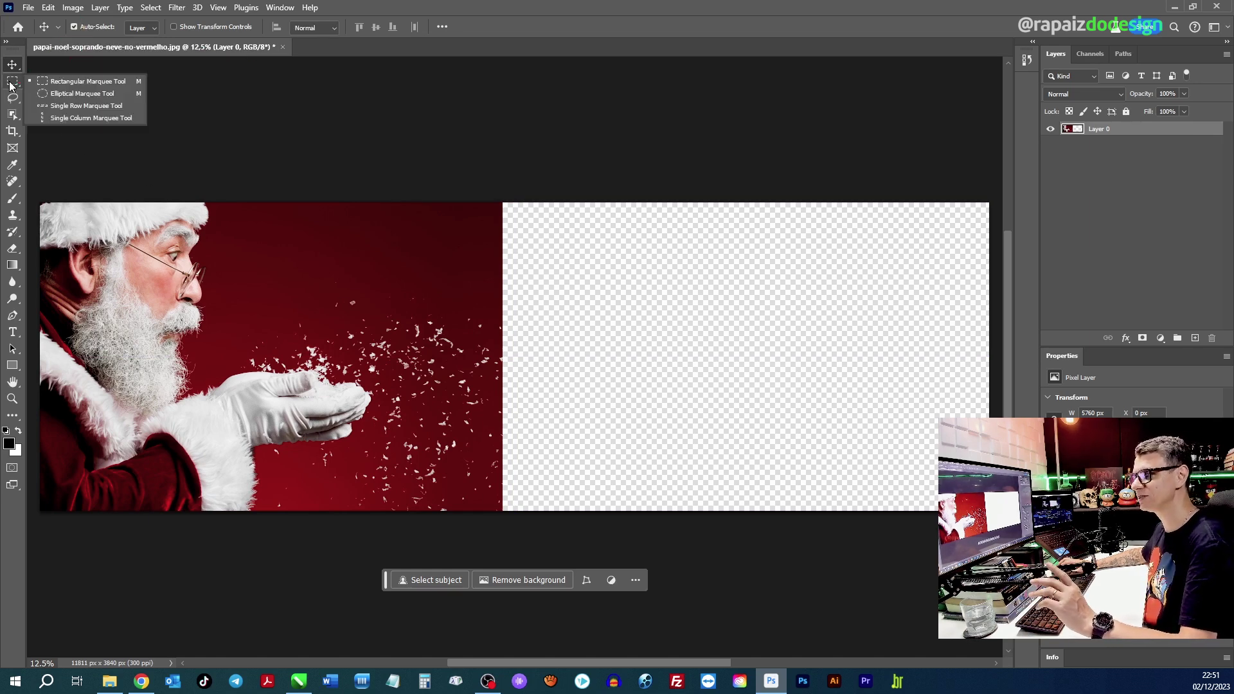
left_click(63, 84)
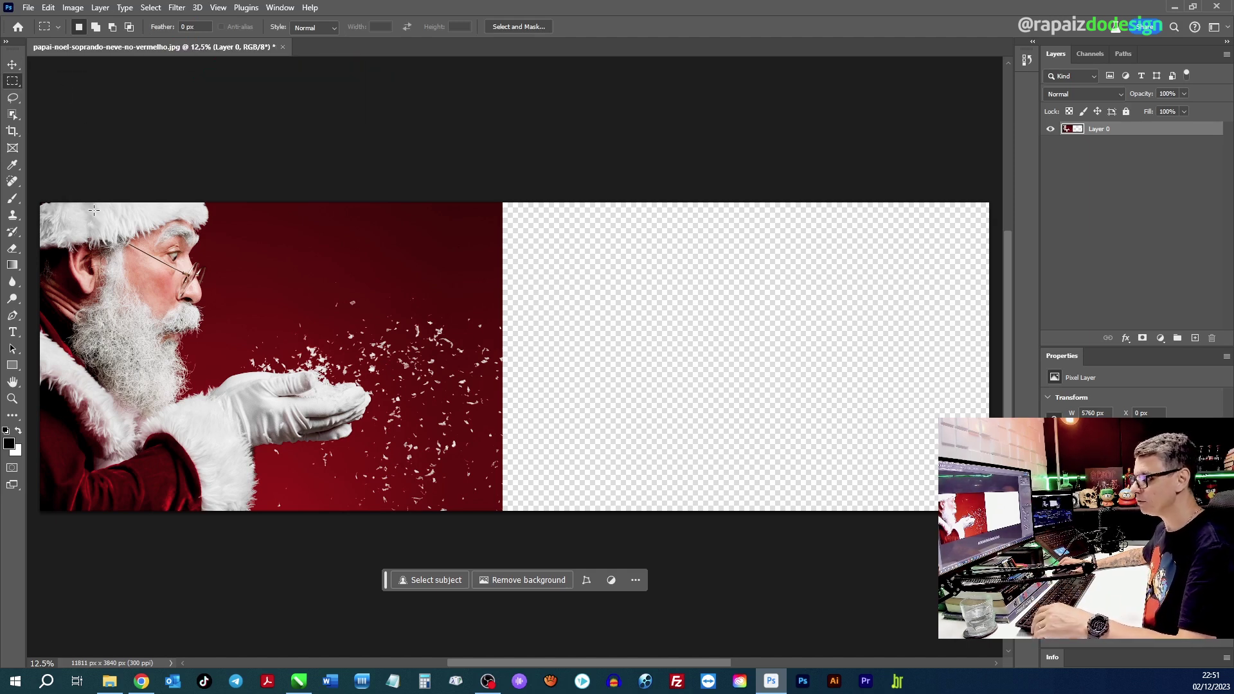
key("ctrl+a")
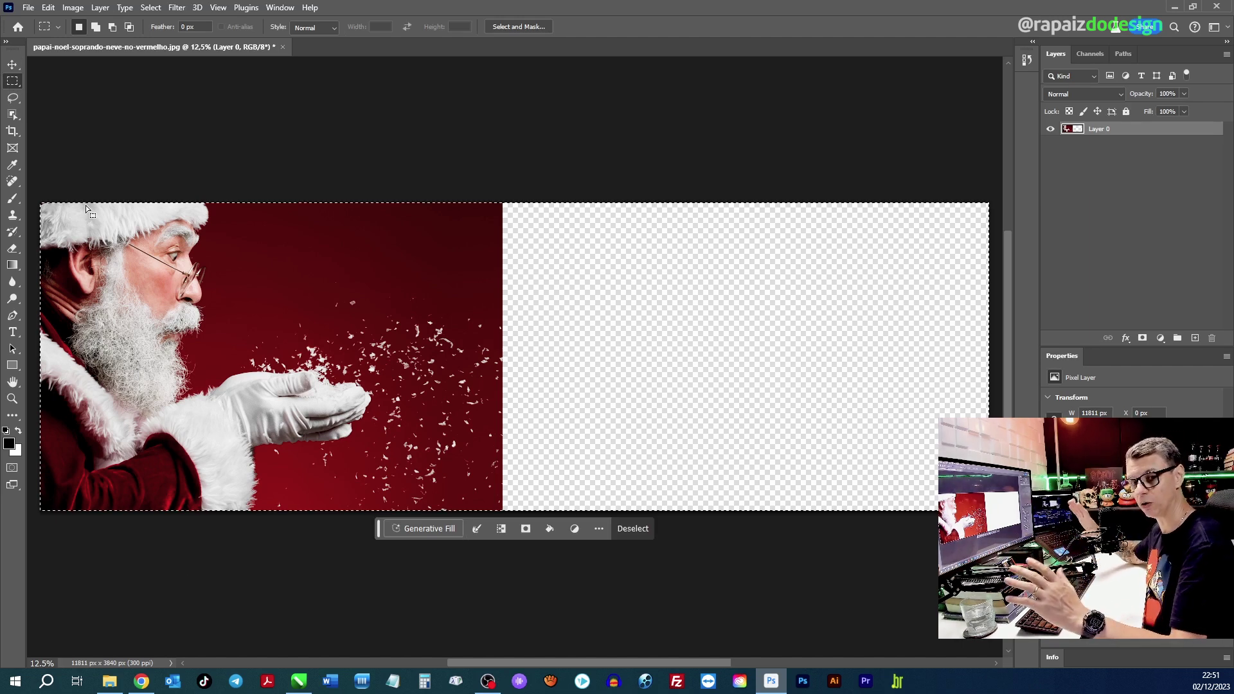
key("alt")
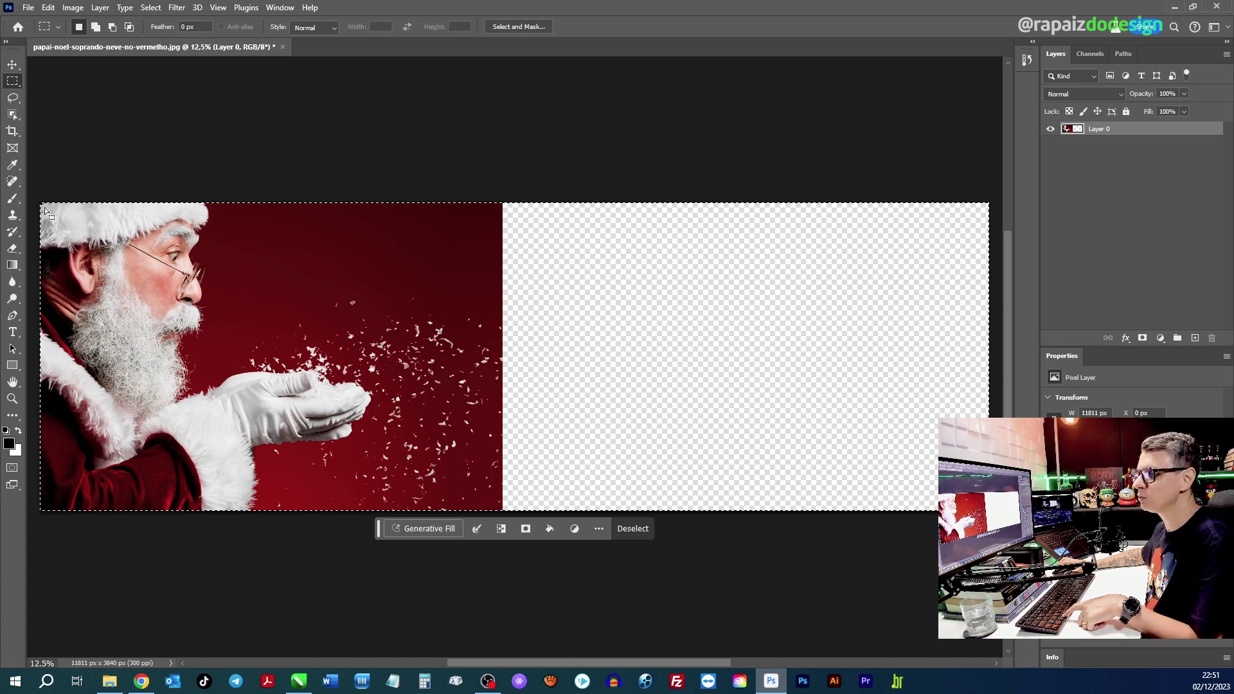
left_click_drag(46, 207, 363, 296)
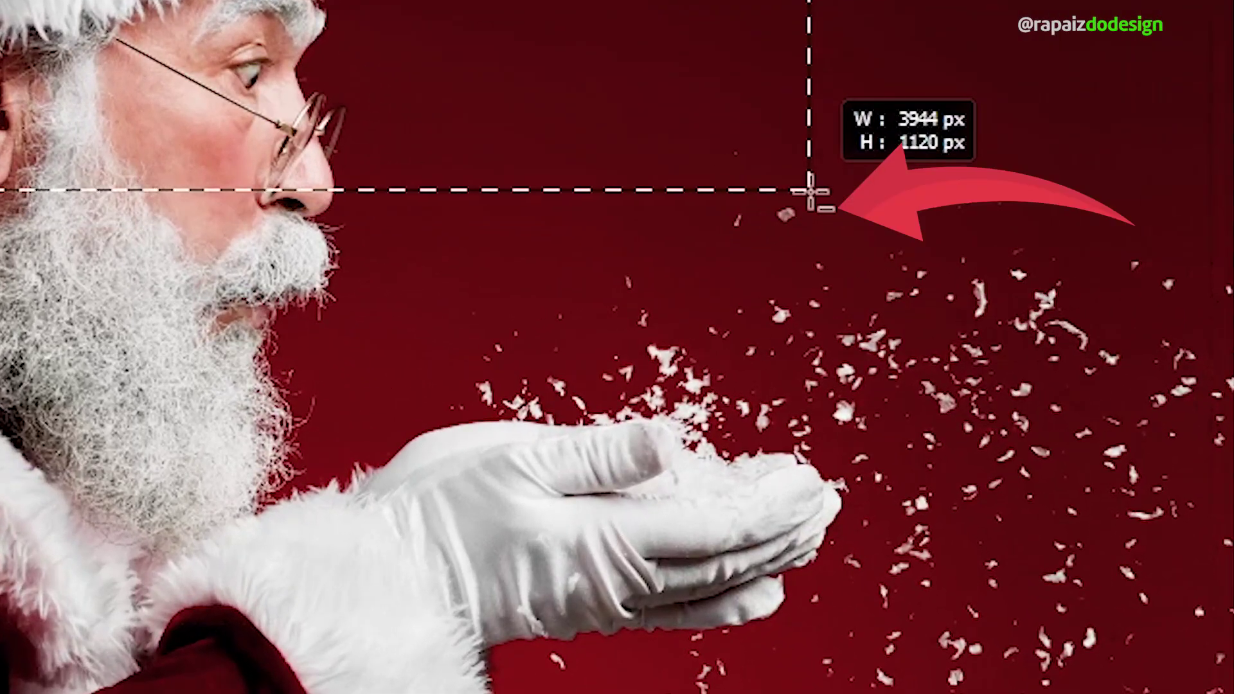
left_click_drag(811, 191, 1224, 692)
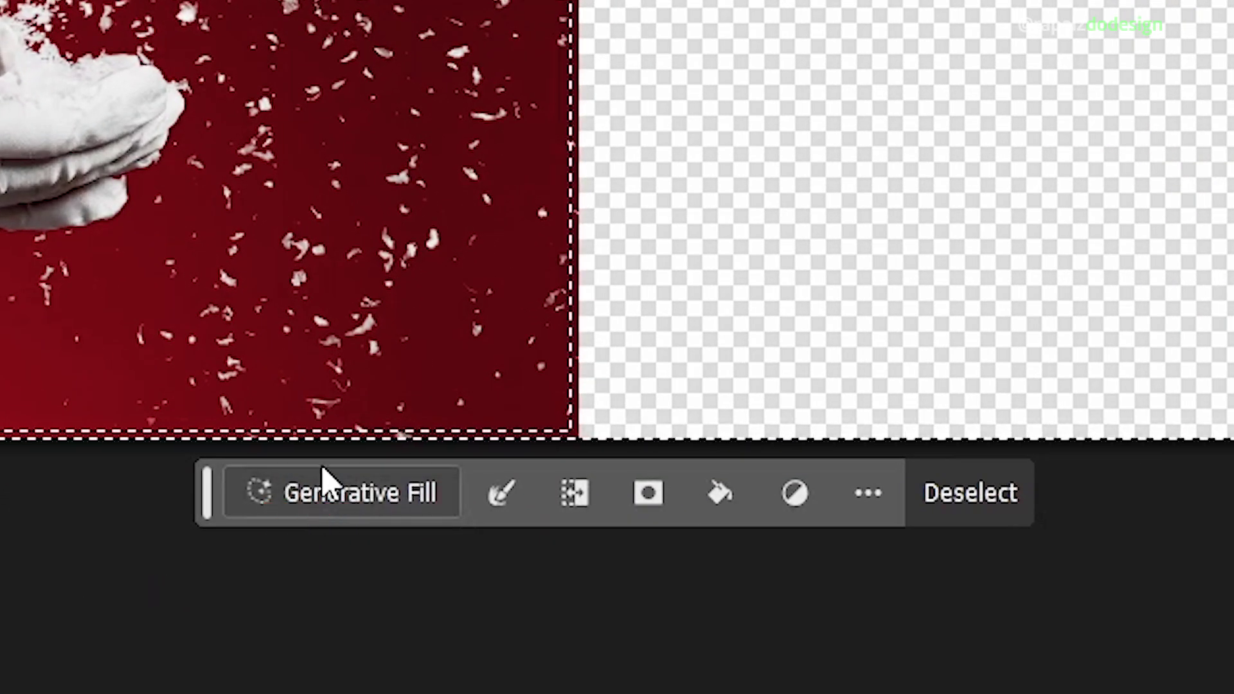
Extend the background with Generative Fill using no prompt, compare the three variations, and keep the first one with the plain red background.
left_click(318, 496)
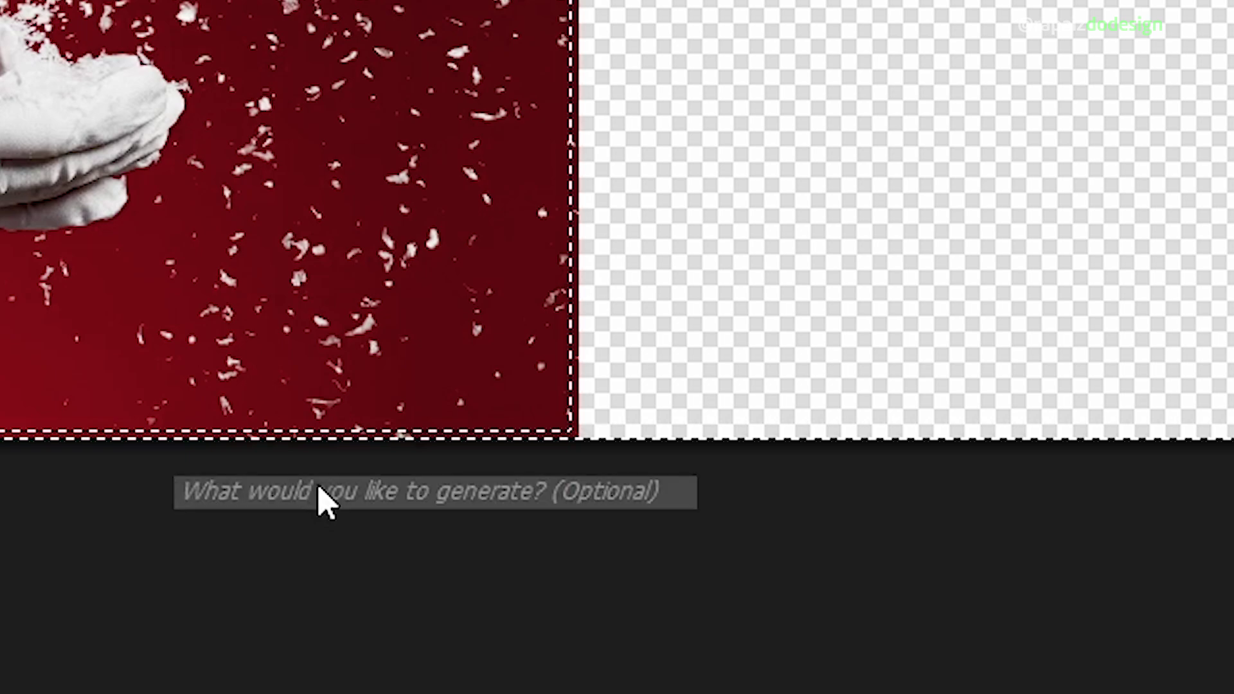
left_click(1032, 495)
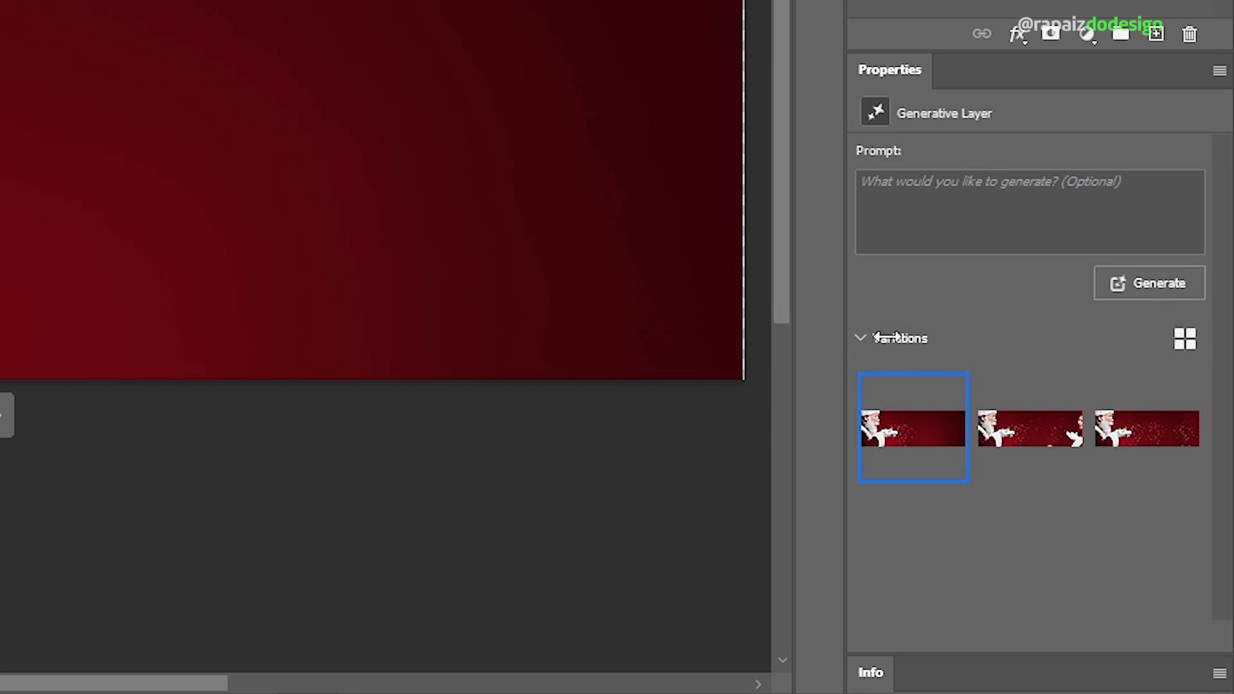
left_click(1028, 426)
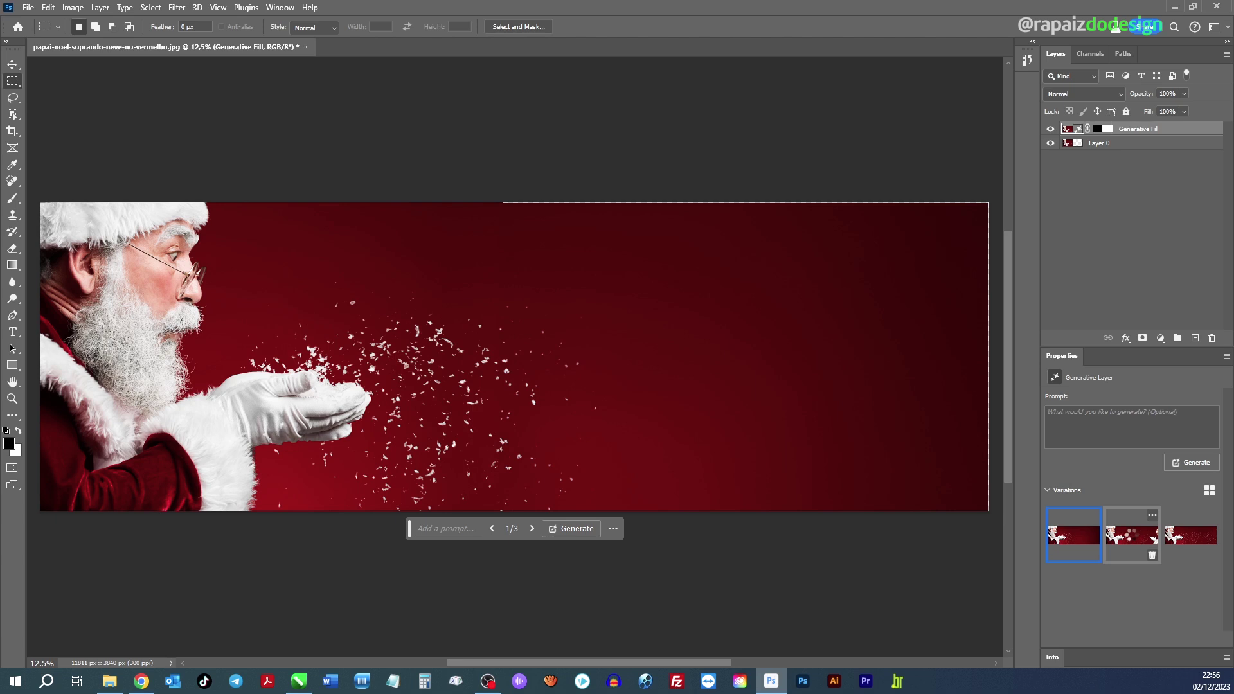
left_click(1132, 538)
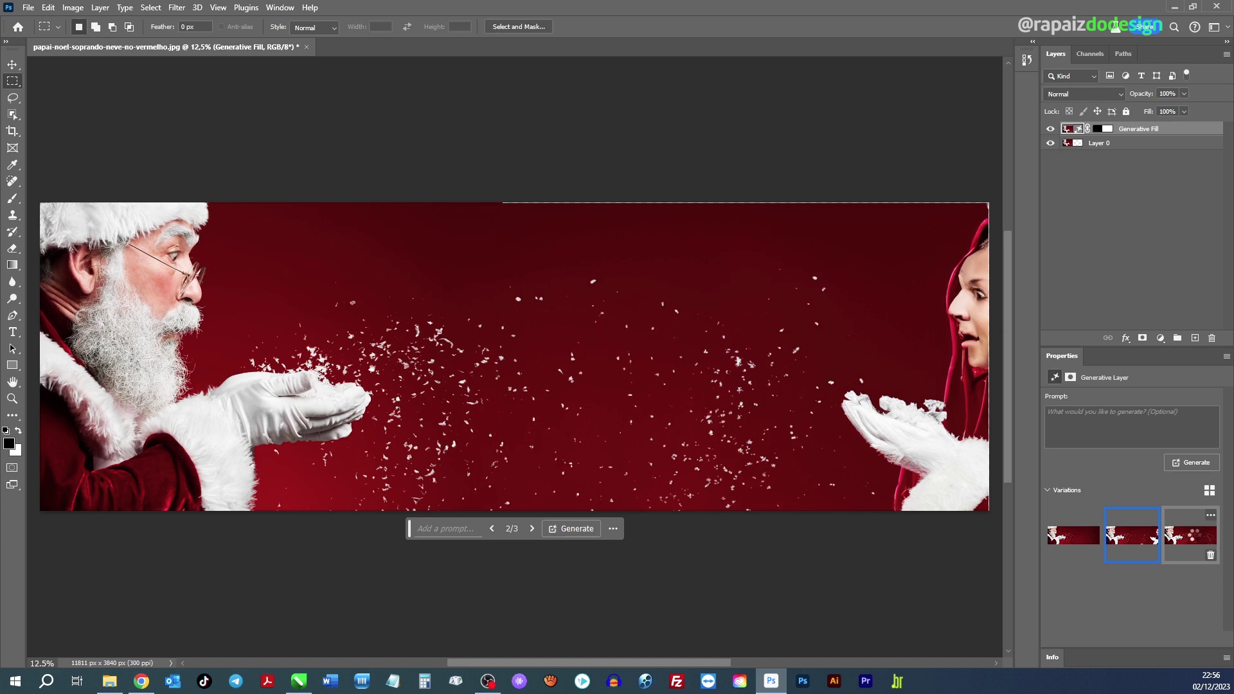
left_click(1193, 538)
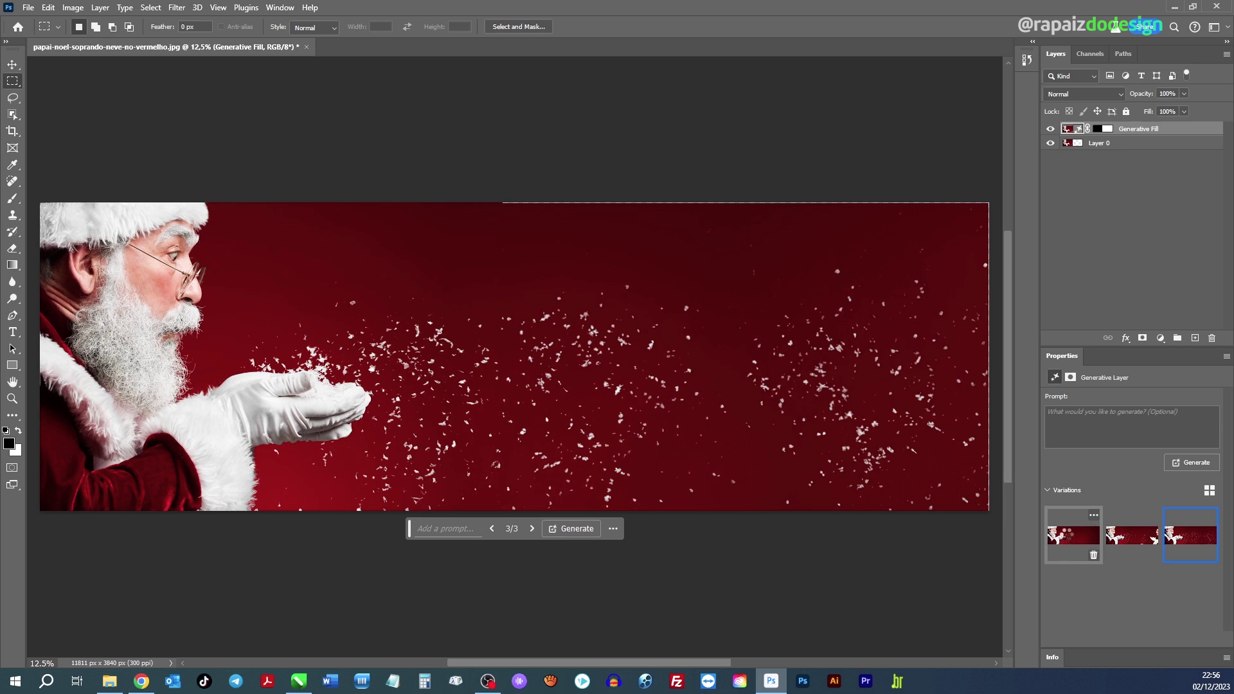
left_click(1069, 540)
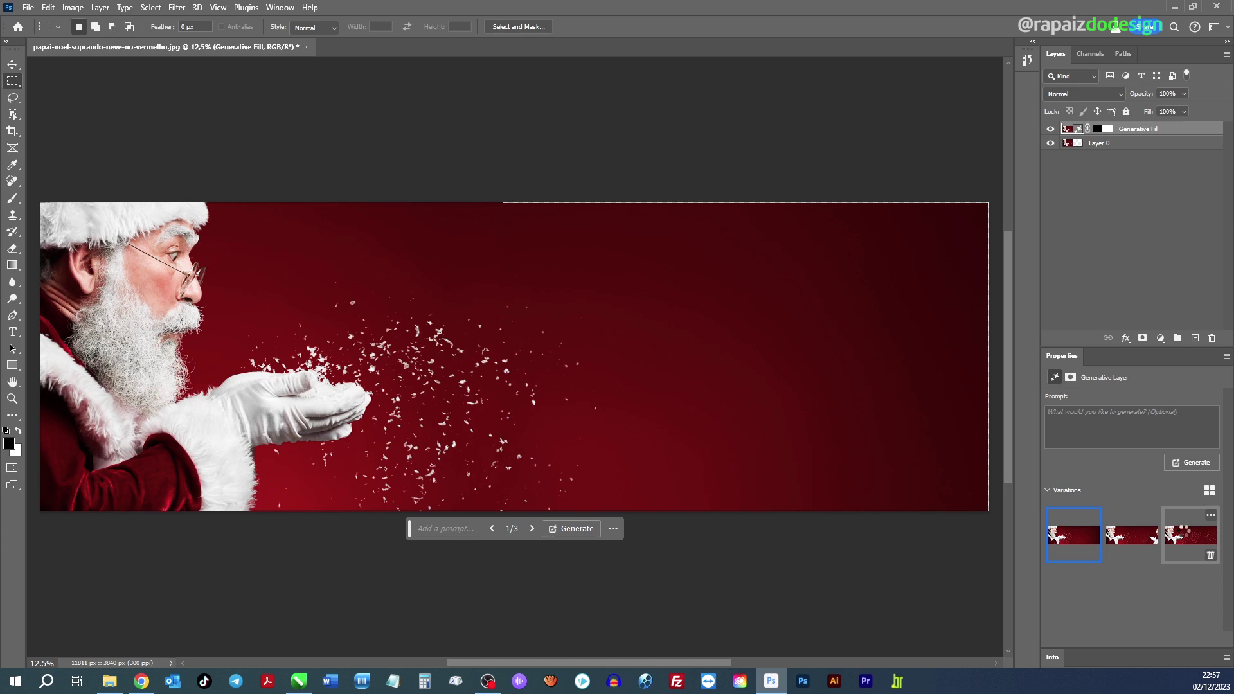
left_click(1184, 536)
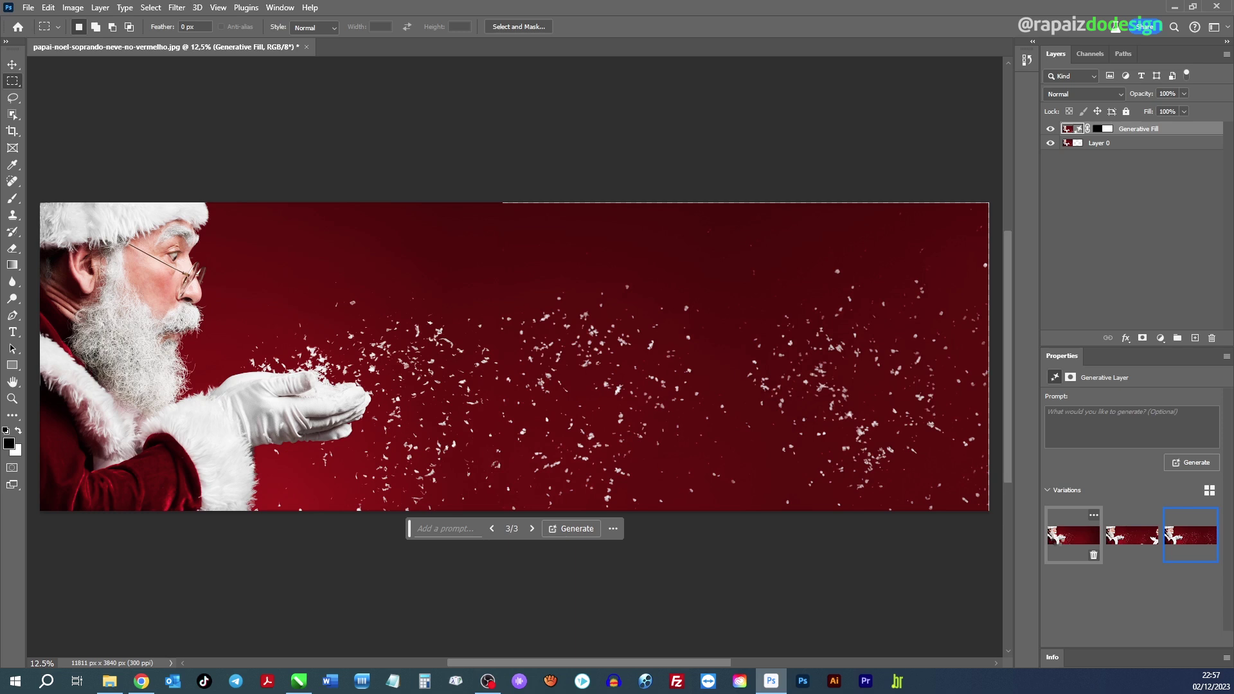
left_click(1058, 542)
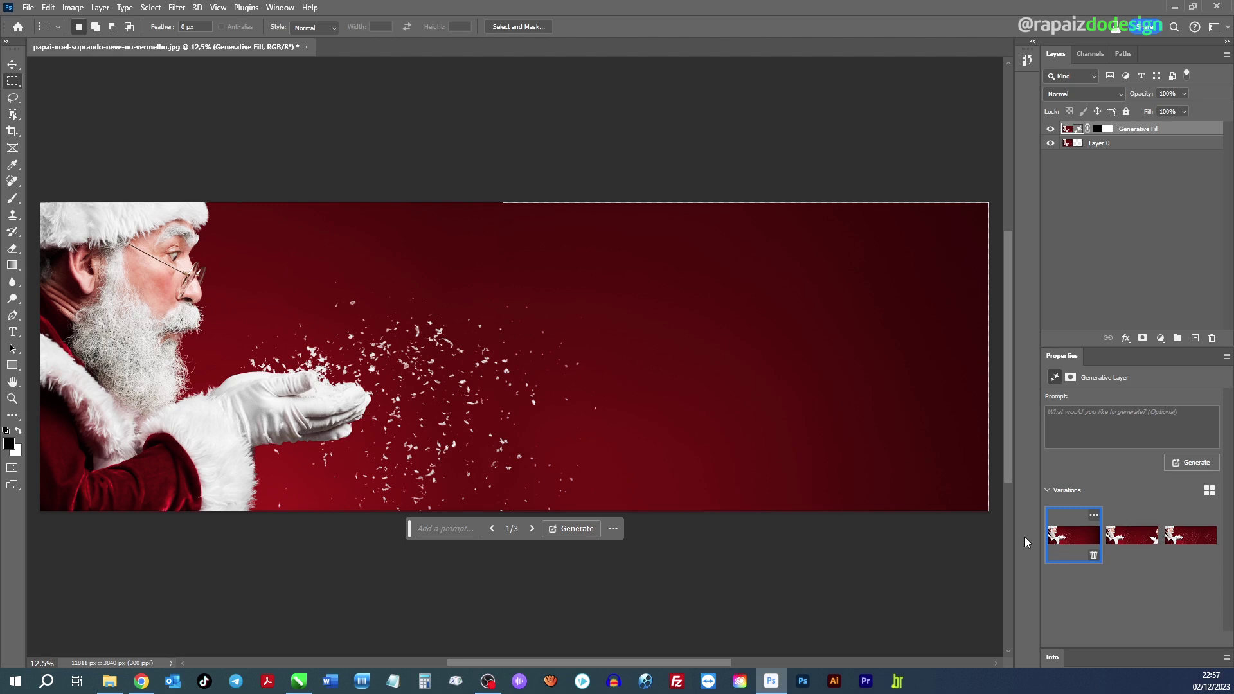
Duplicate the Generative Fill layer and Layer 0 together, and merge the two copies into a single layer.
left_click(1135, 147, "shift")
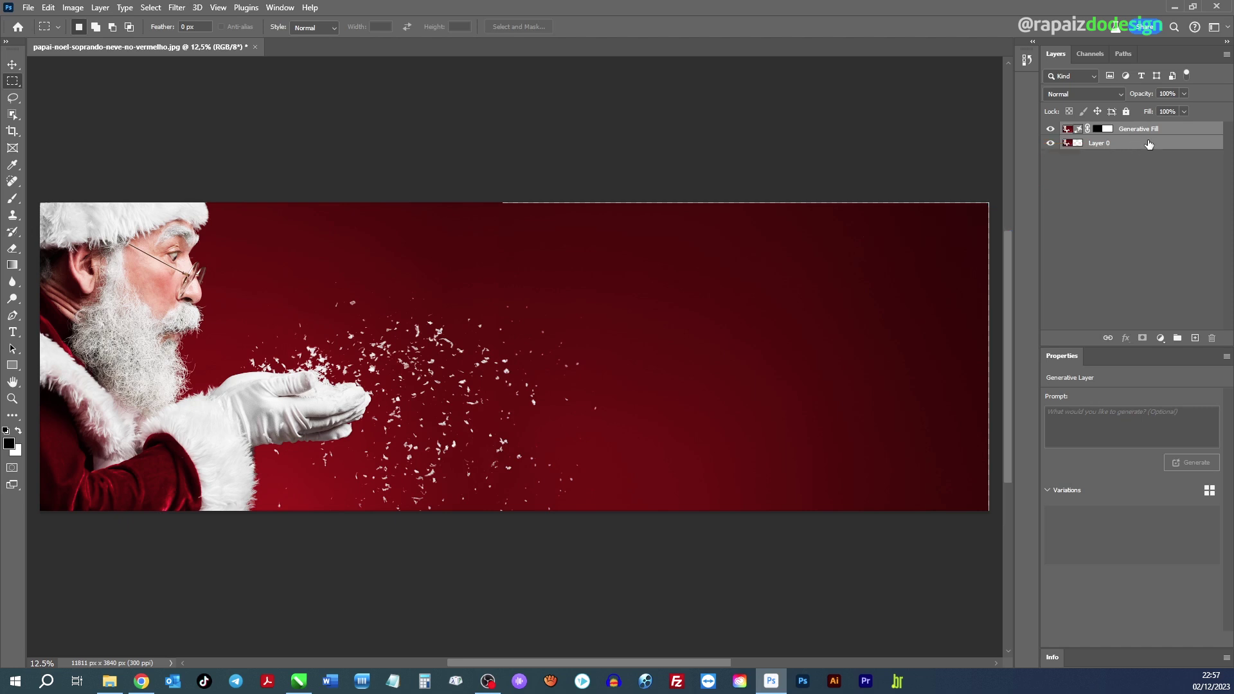
key("ctrl+j")
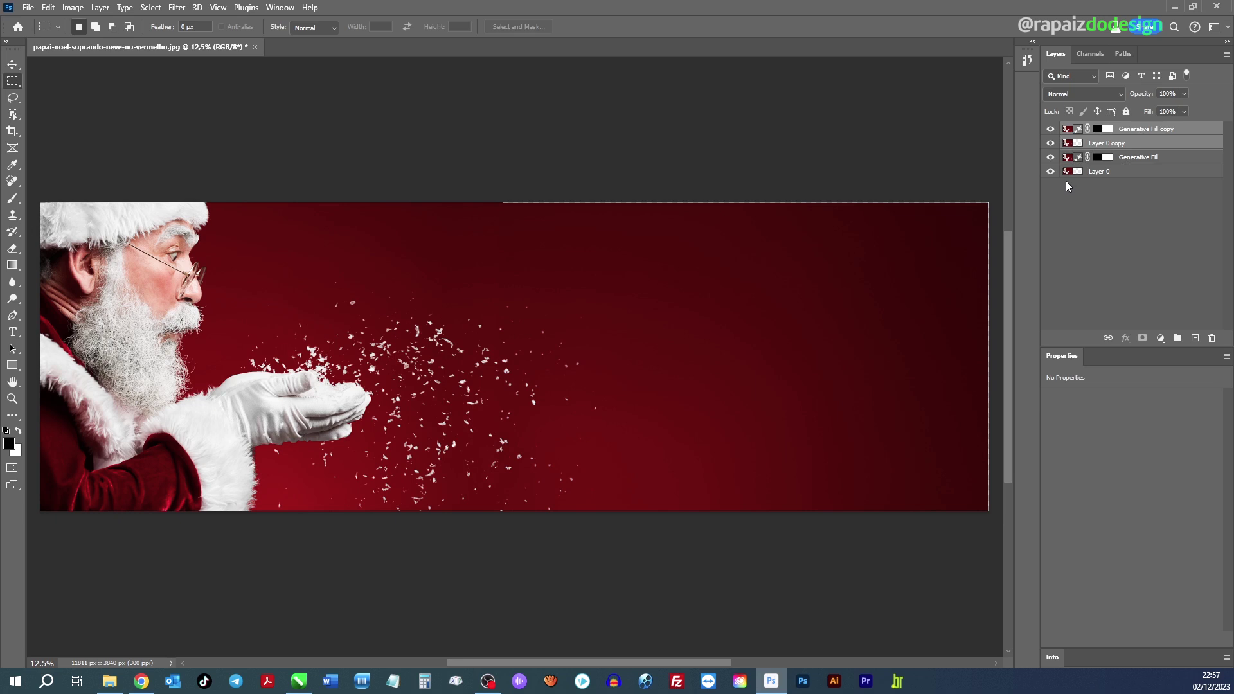
right_click(1180, 130)
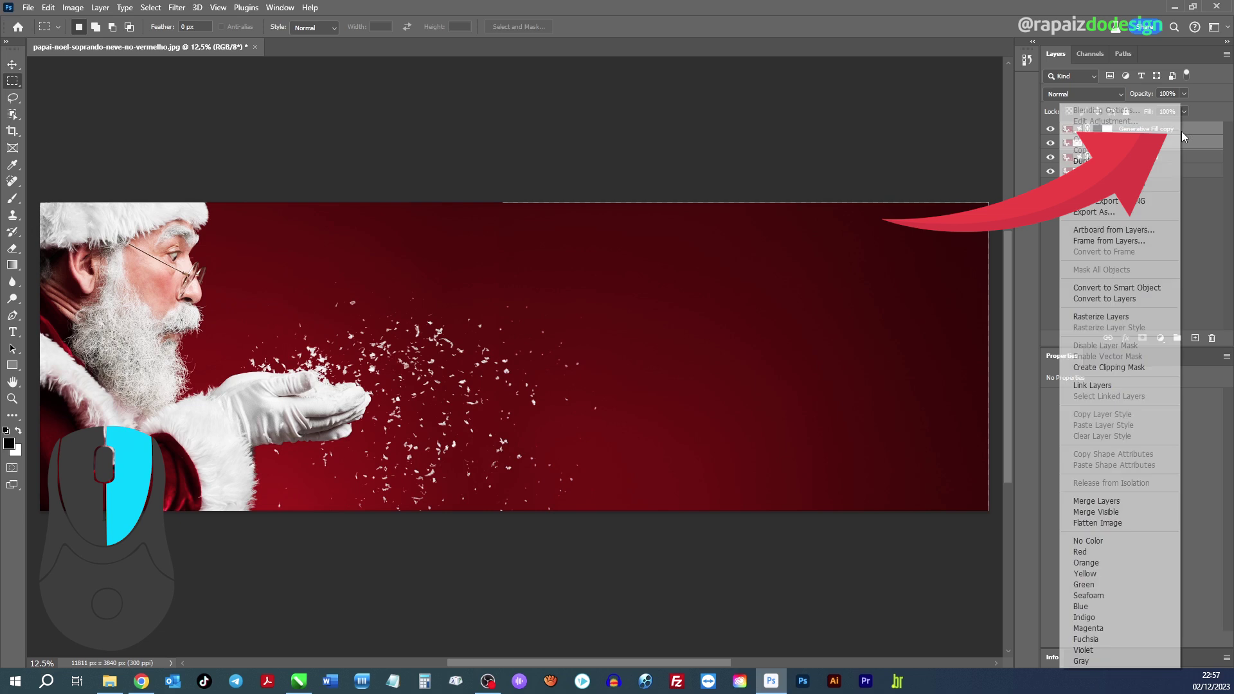
left_click(1096, 501)
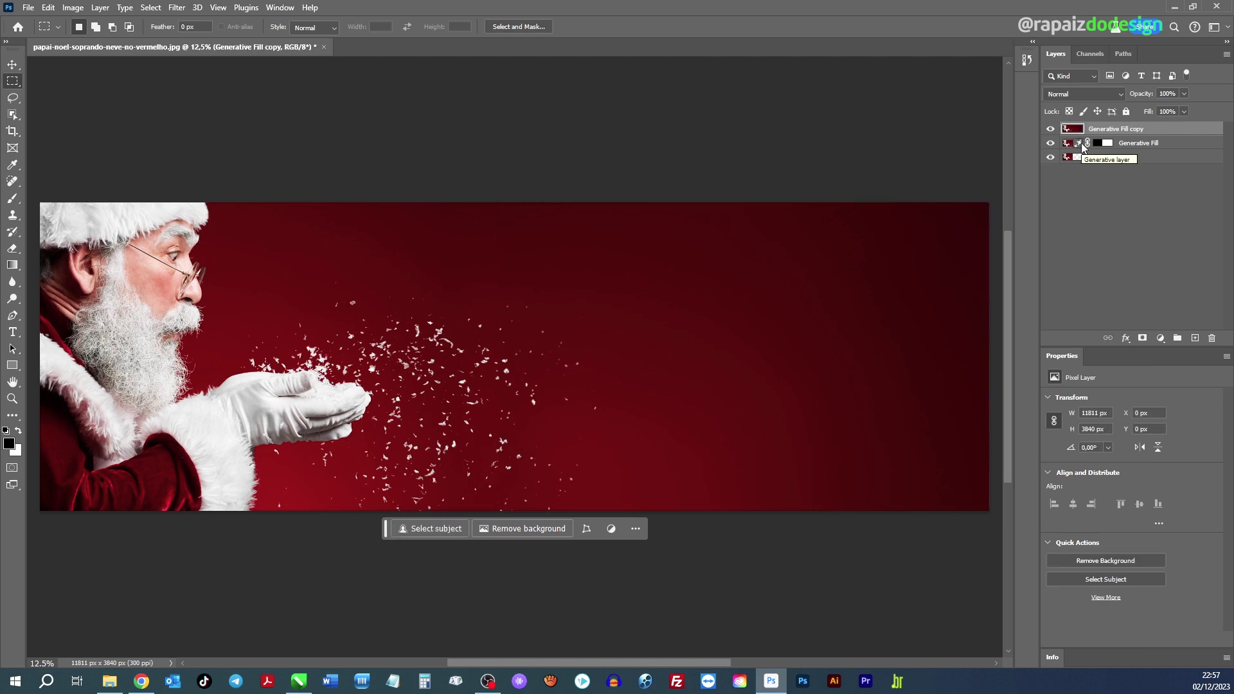
Hide the merged Generative Fill copy to check the original layers beneath it, and show it again.
left_click(1050, 129)
left_click(1127, 149)
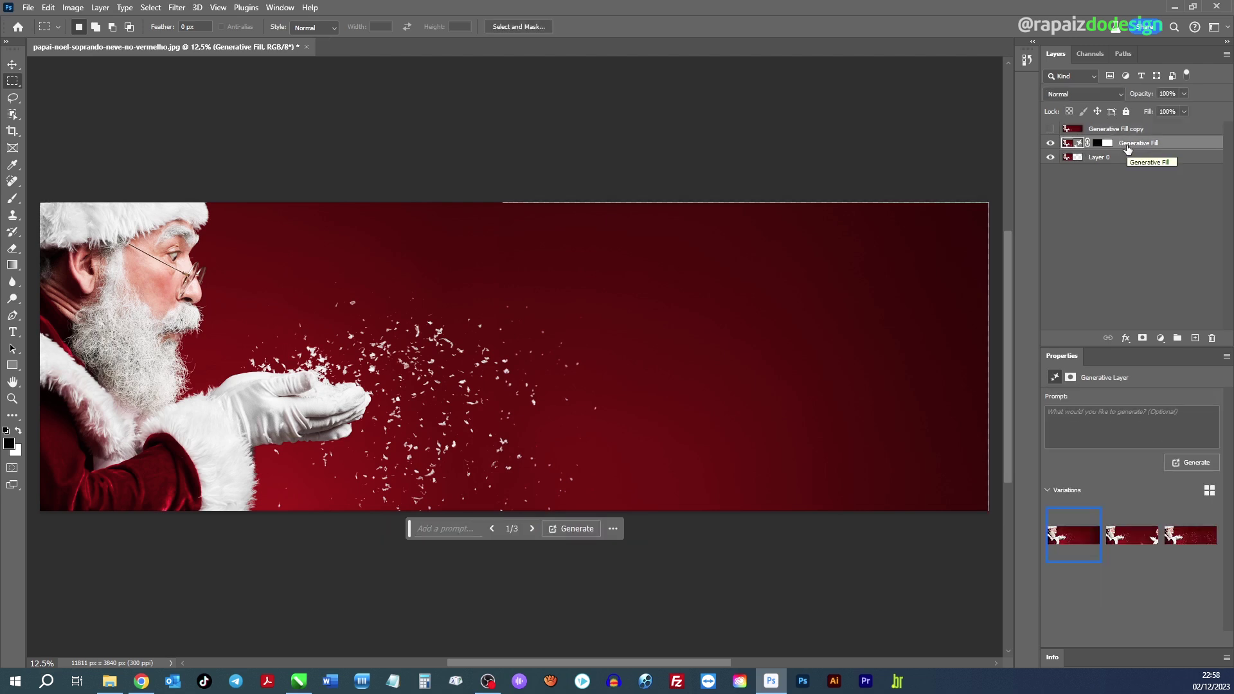
left_click(1108, 129)
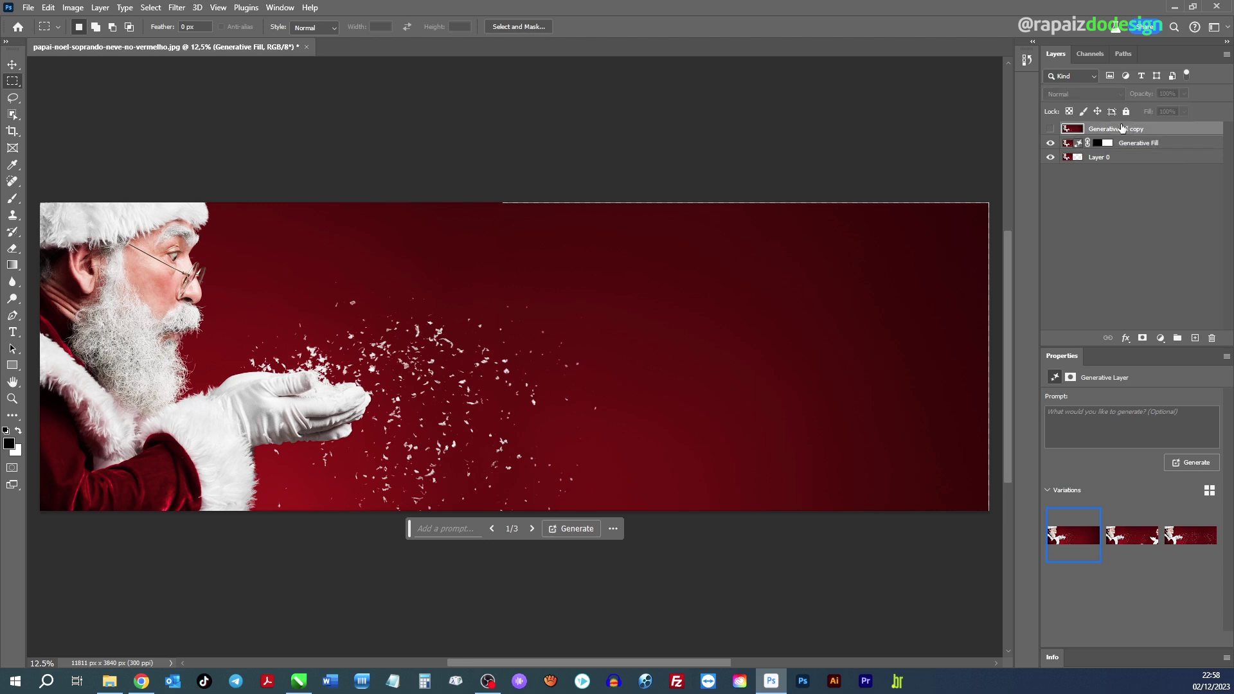
left_click(1050, 130)
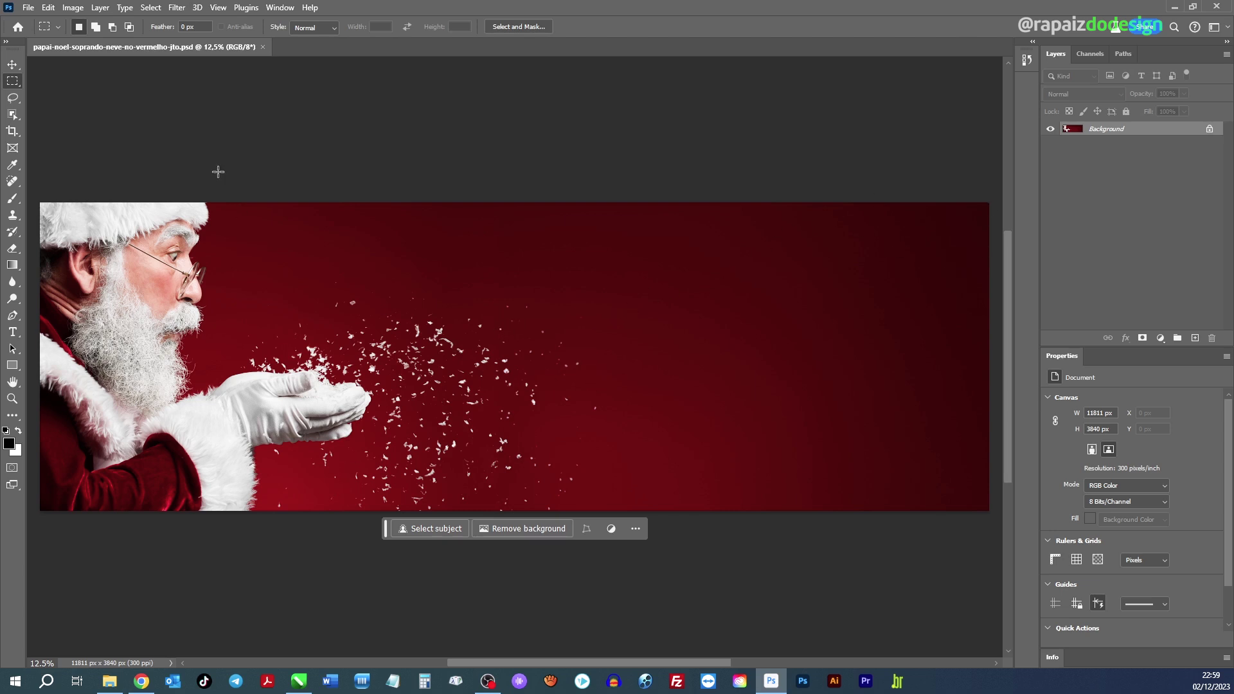
Close the flattened Photoshop document, switch to CorelDRAW, and import papai-noel-soprando-neve-no-vermelho-jto.psd centred on the page.
left_click(263, 48)
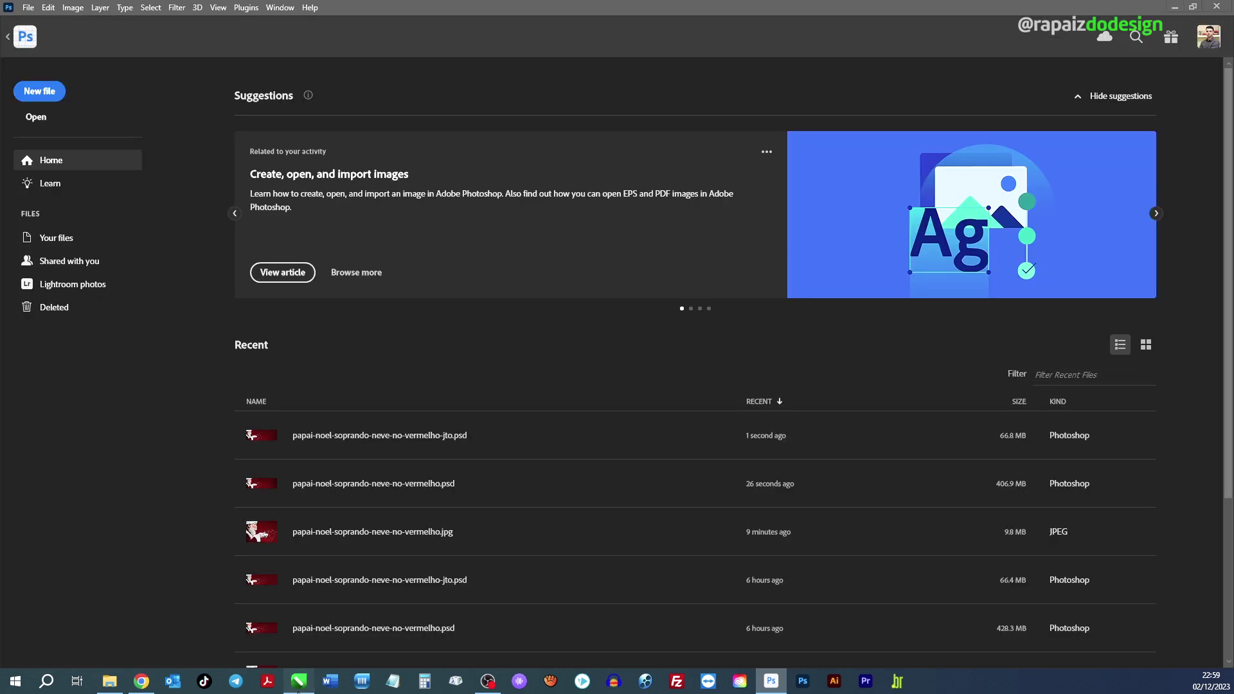
left_click(298, 681)
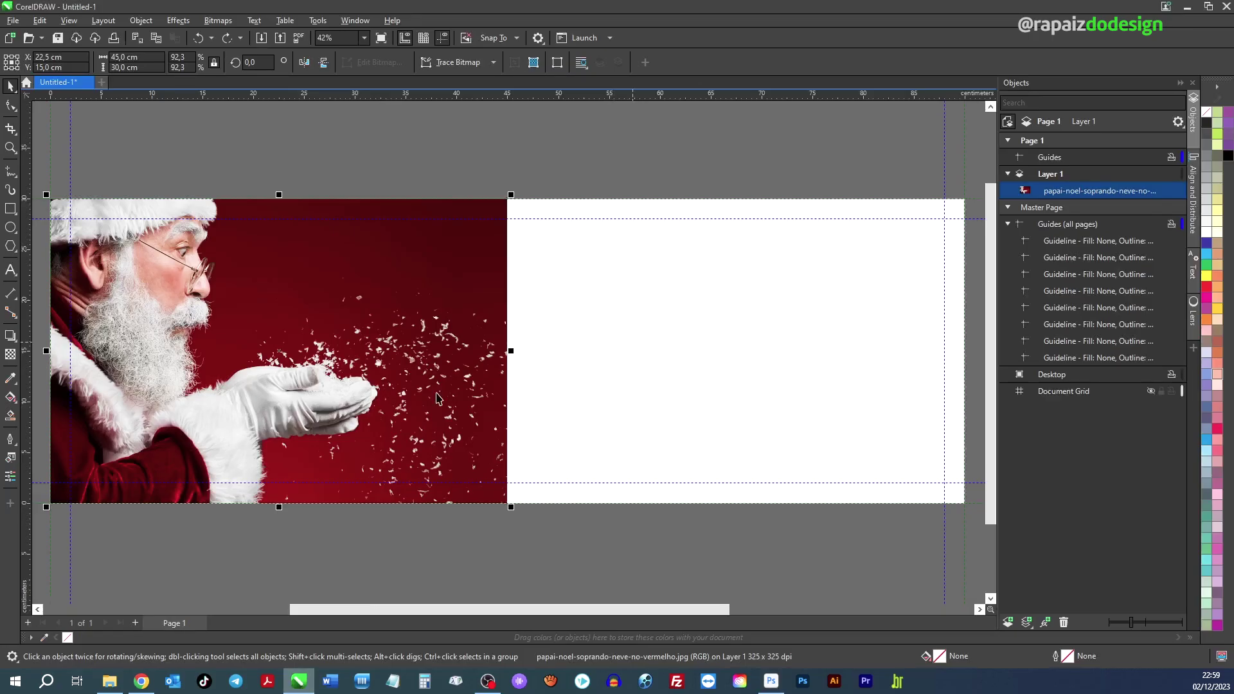
left_click(417, 387)
key("ctrl+i")
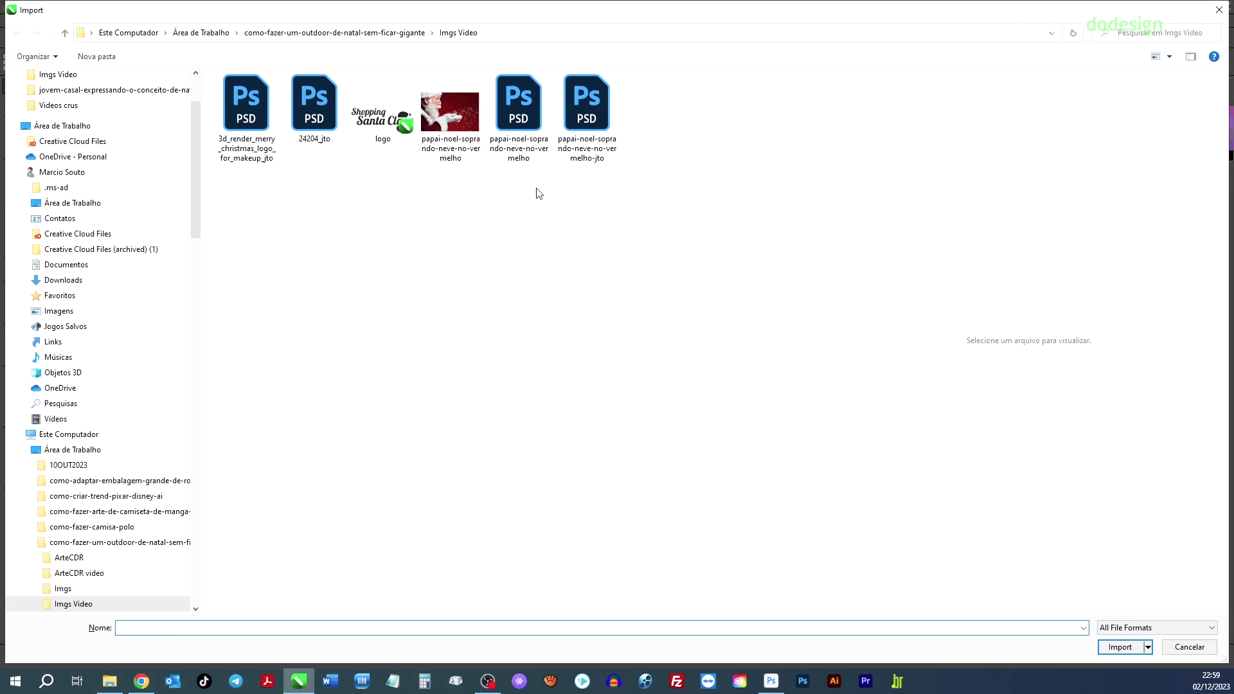
double_click(583, 122)
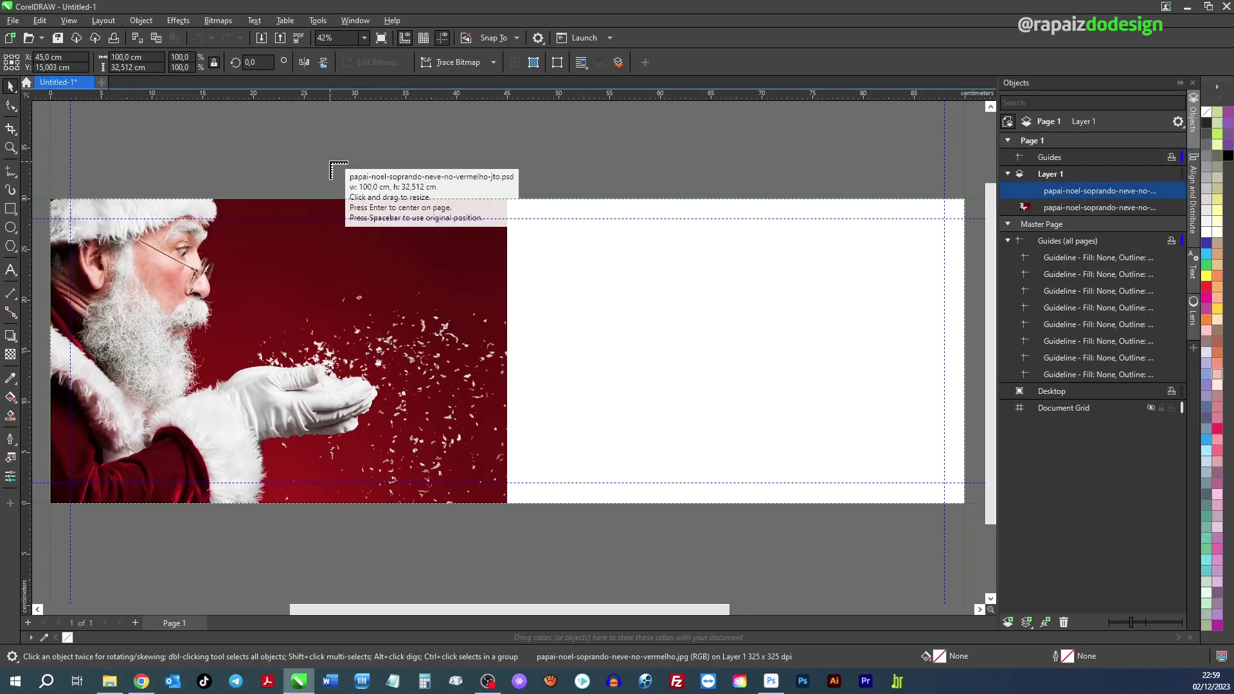
key("Return")
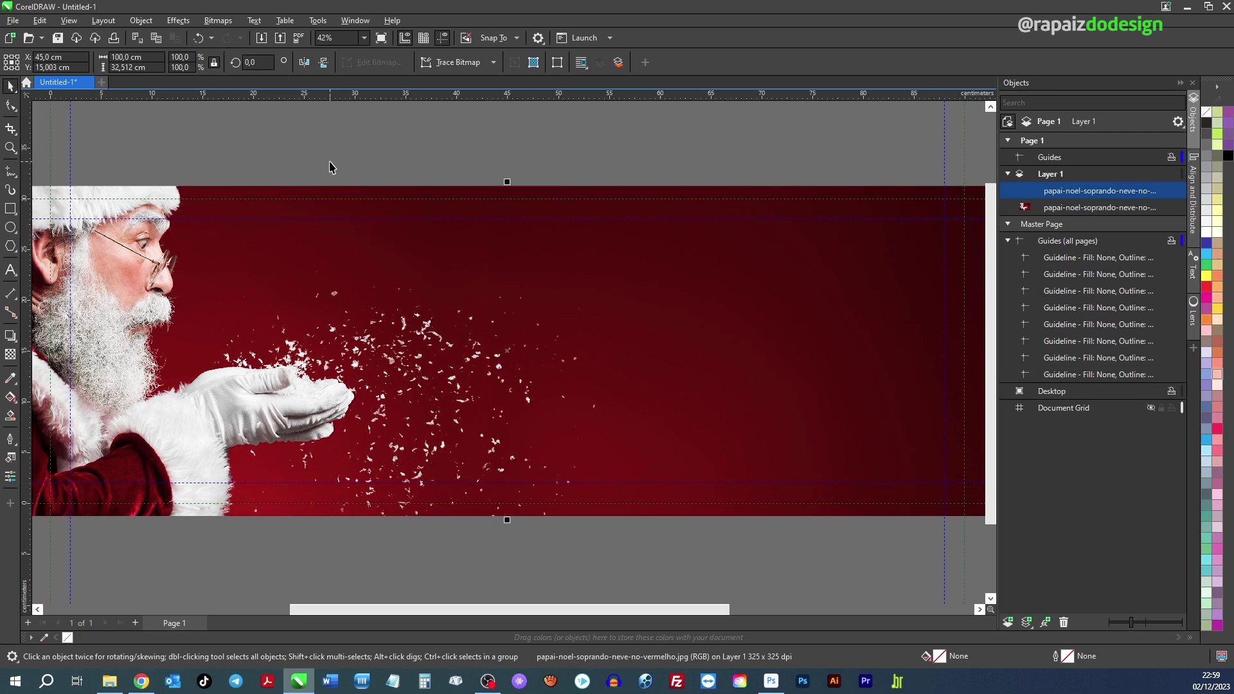
Scale the extended Santa image proportionally from its centre to about 92.3 × 30 cm and send it behind the original photo.
scroll(329, 168, "down", 1)
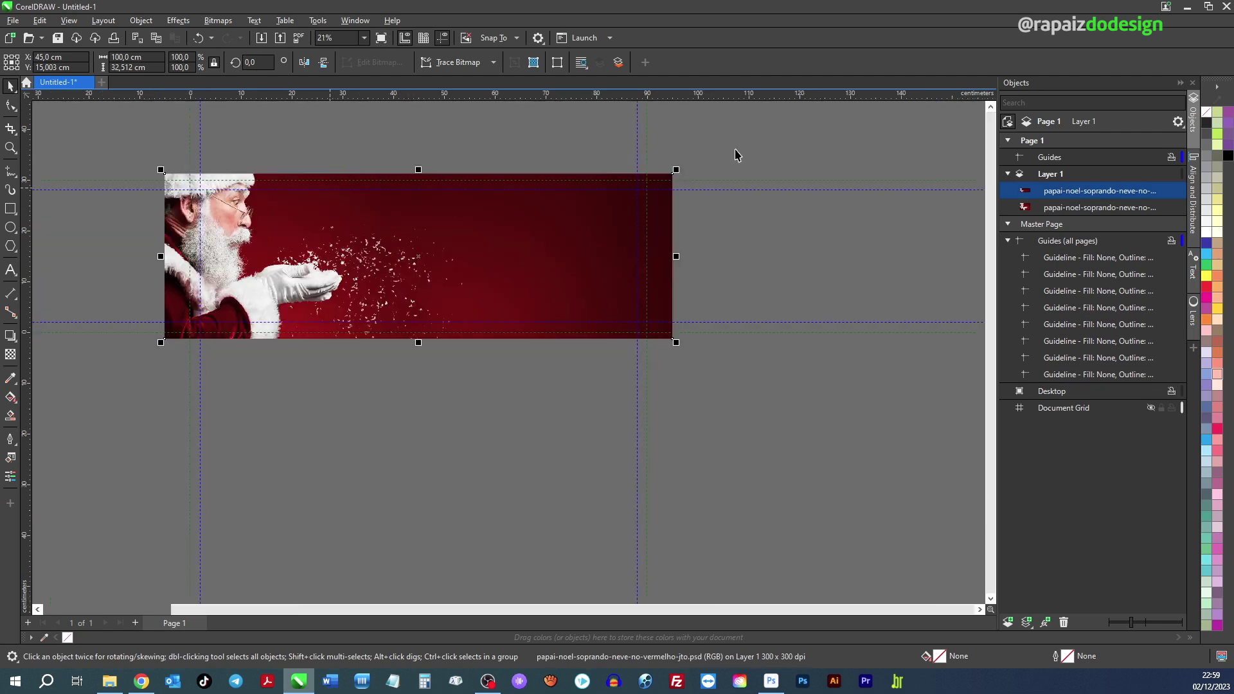
left_click_drag(676, 170, 657, 179)
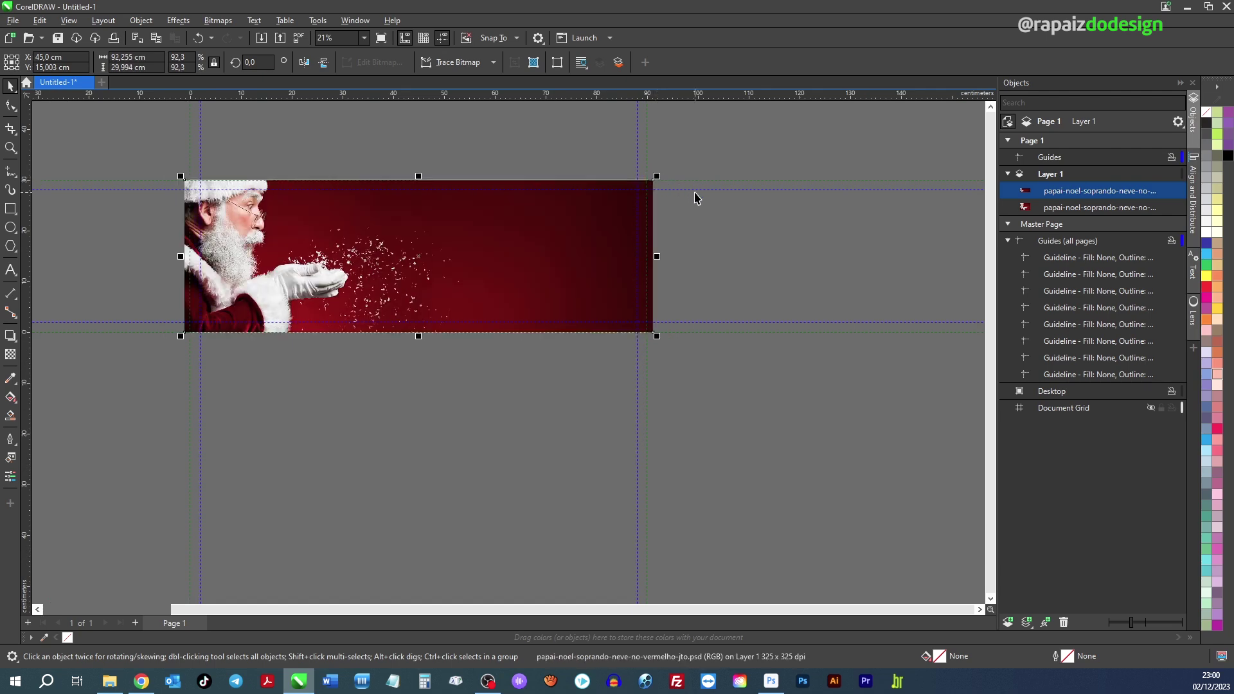
key("shift+F2")
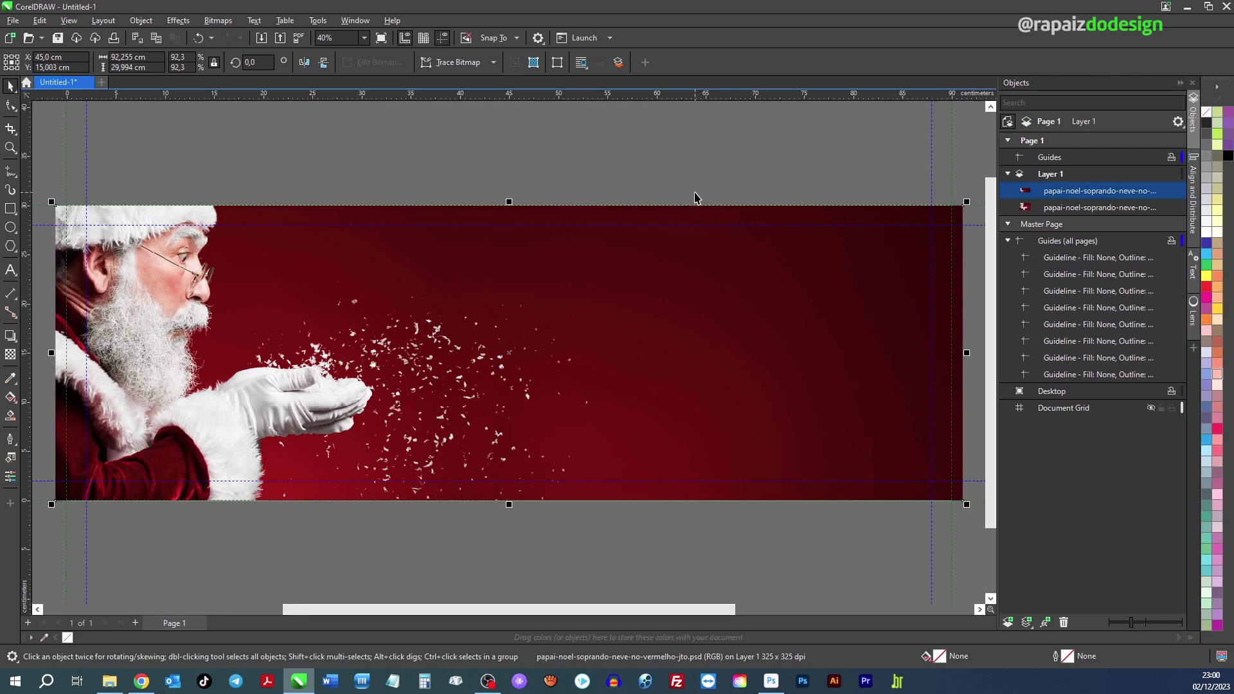
key("shift+Next")
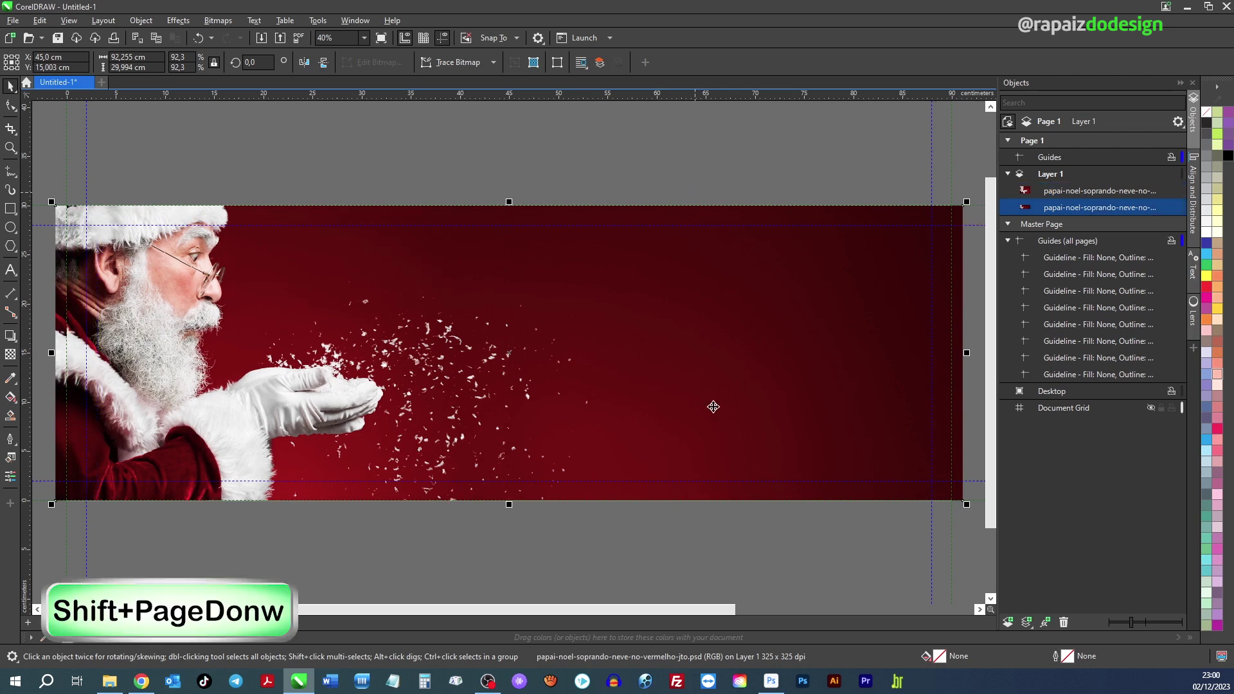
Move the original 45 cm wide Santa photo above the page and delete it.
left_click(334, 359)
scroll(333, 358, "down", 3)
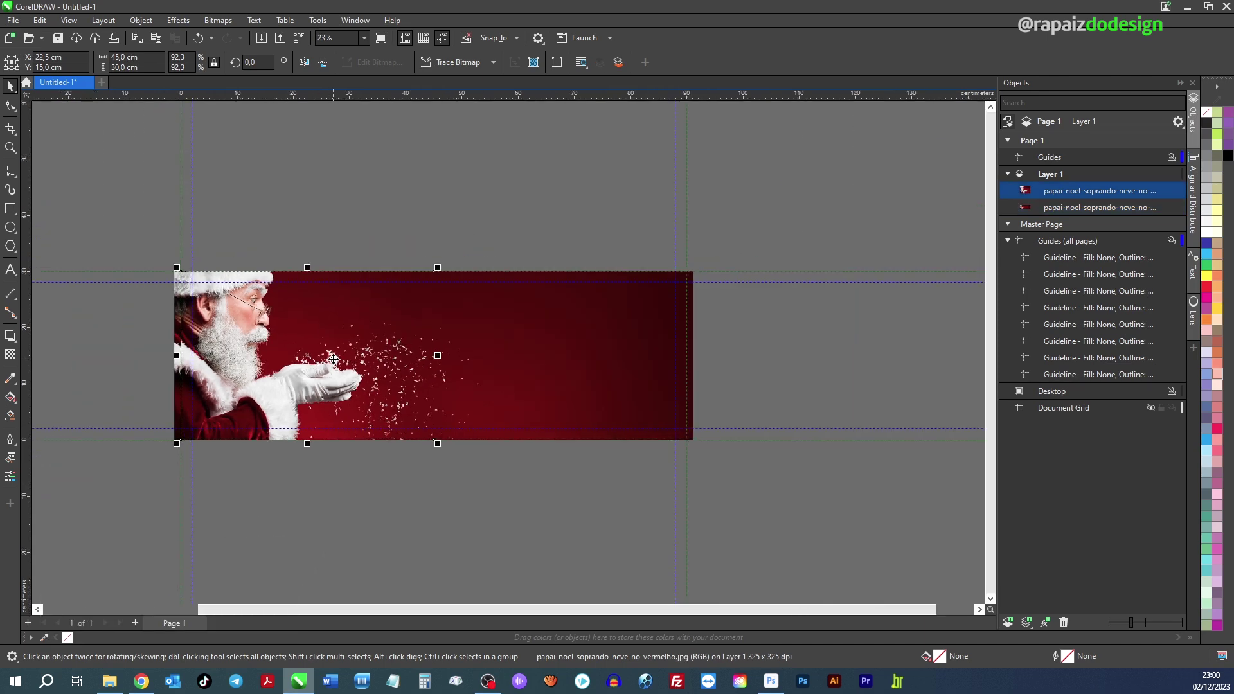
left_click_drag(296, 331, 295, 172)
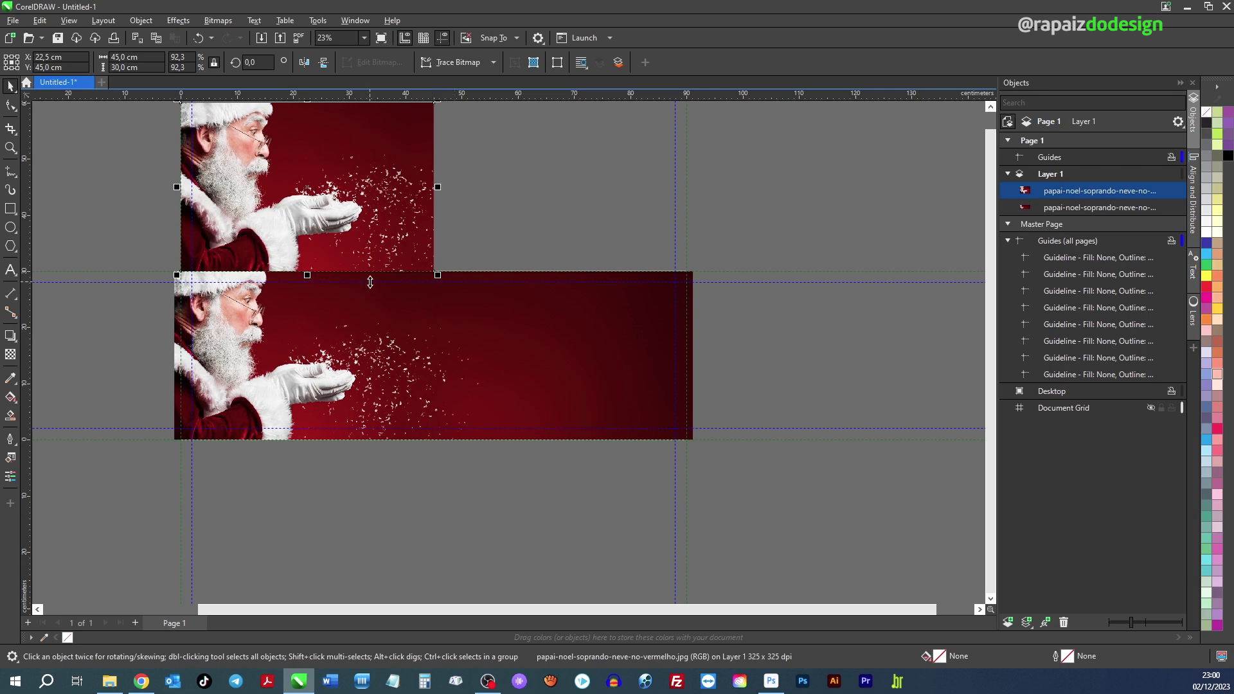
left_click(357, 229)
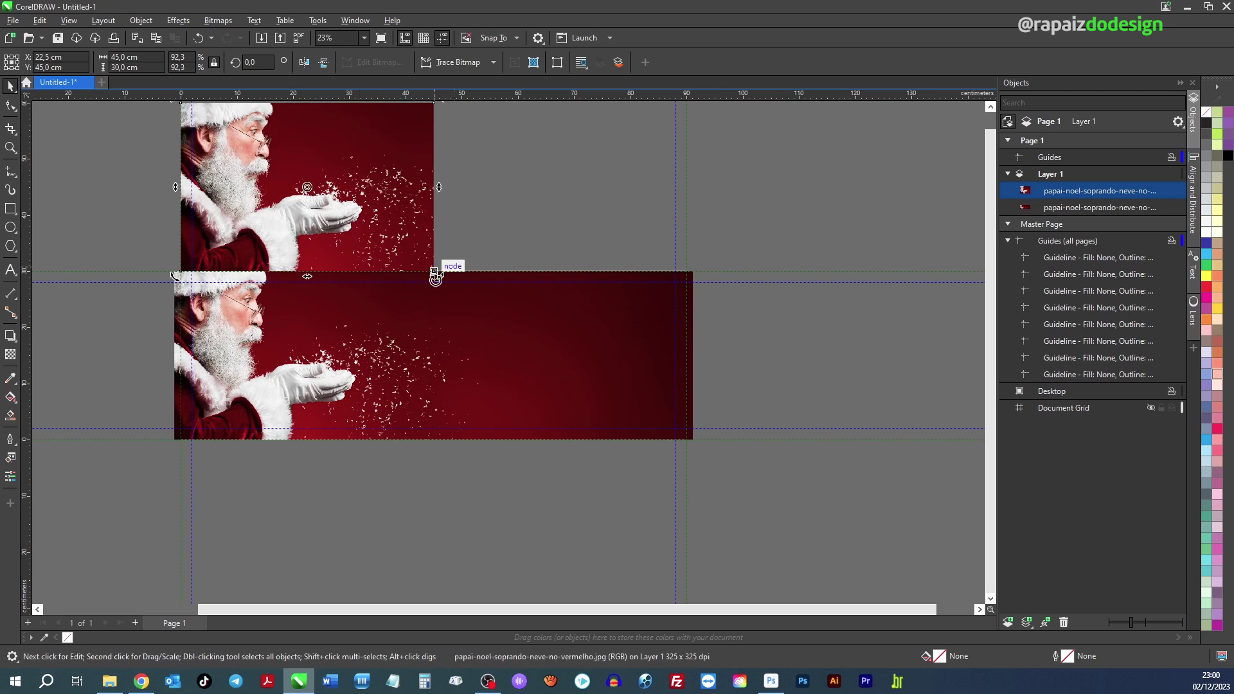
key("Delete")
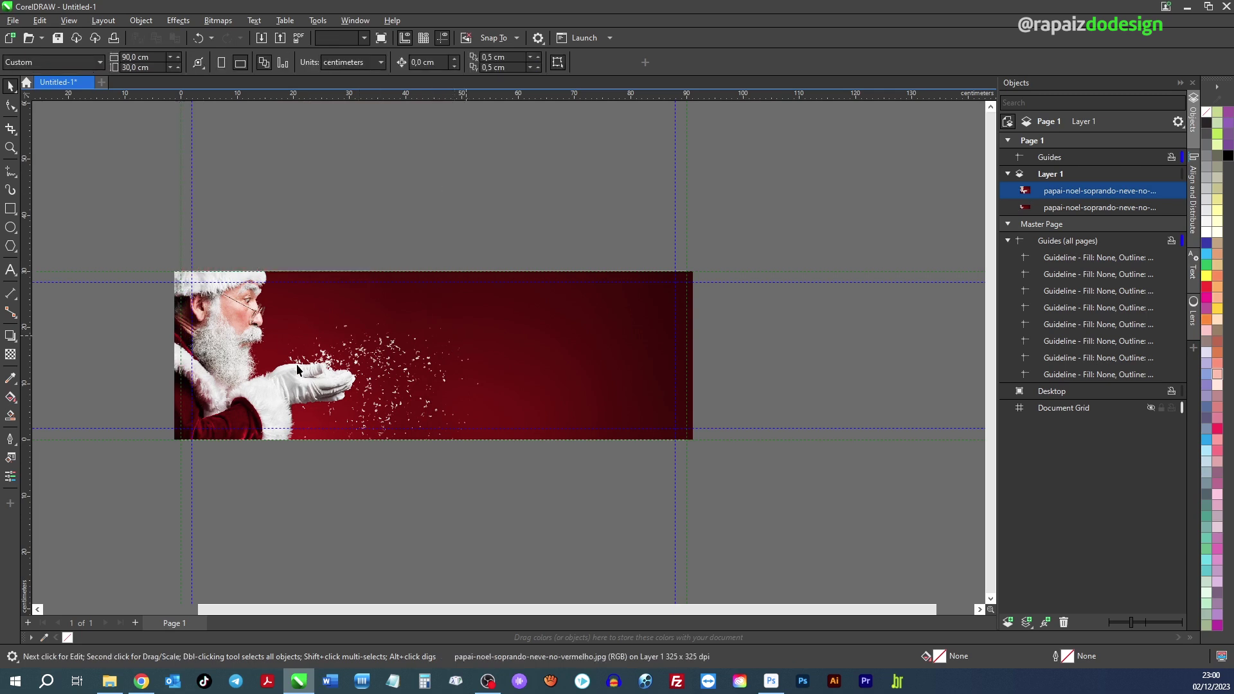
Align the extended Santa background to the page's left edge and trim its right overhang to 90 cm wide with the Shape tool.
left_click(298, 364)
scroll(297, 364, "up", 3)
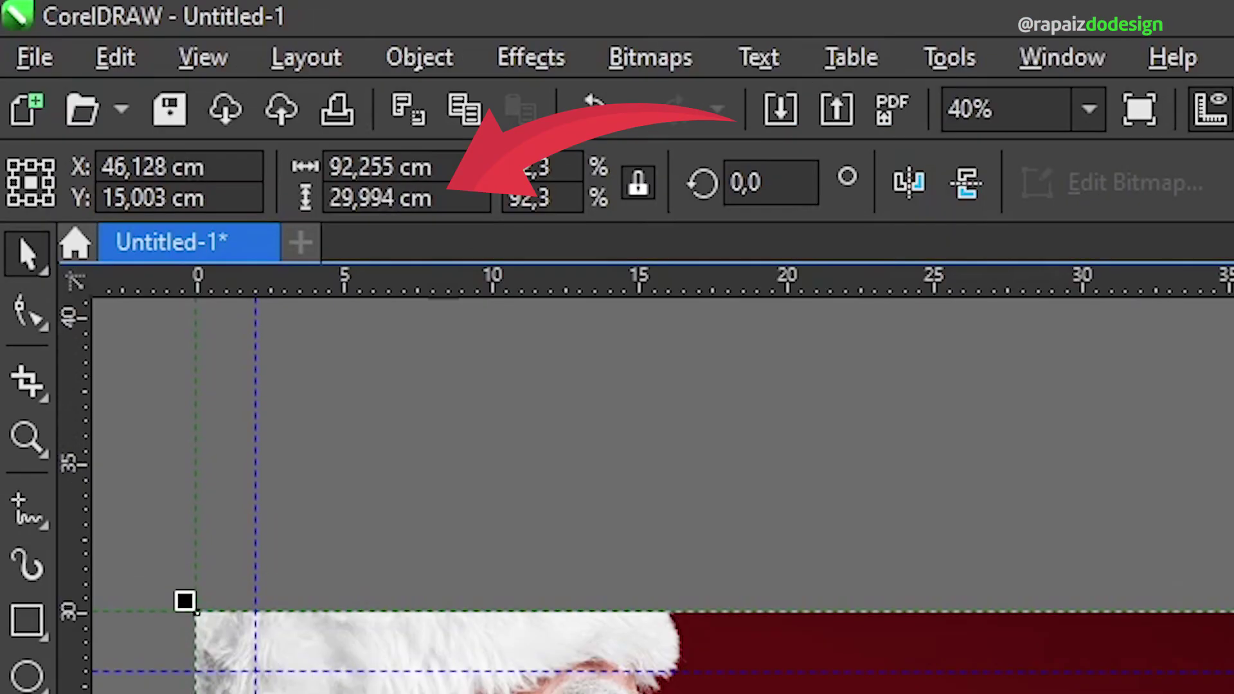
scroll(663, 496, "down", 1)
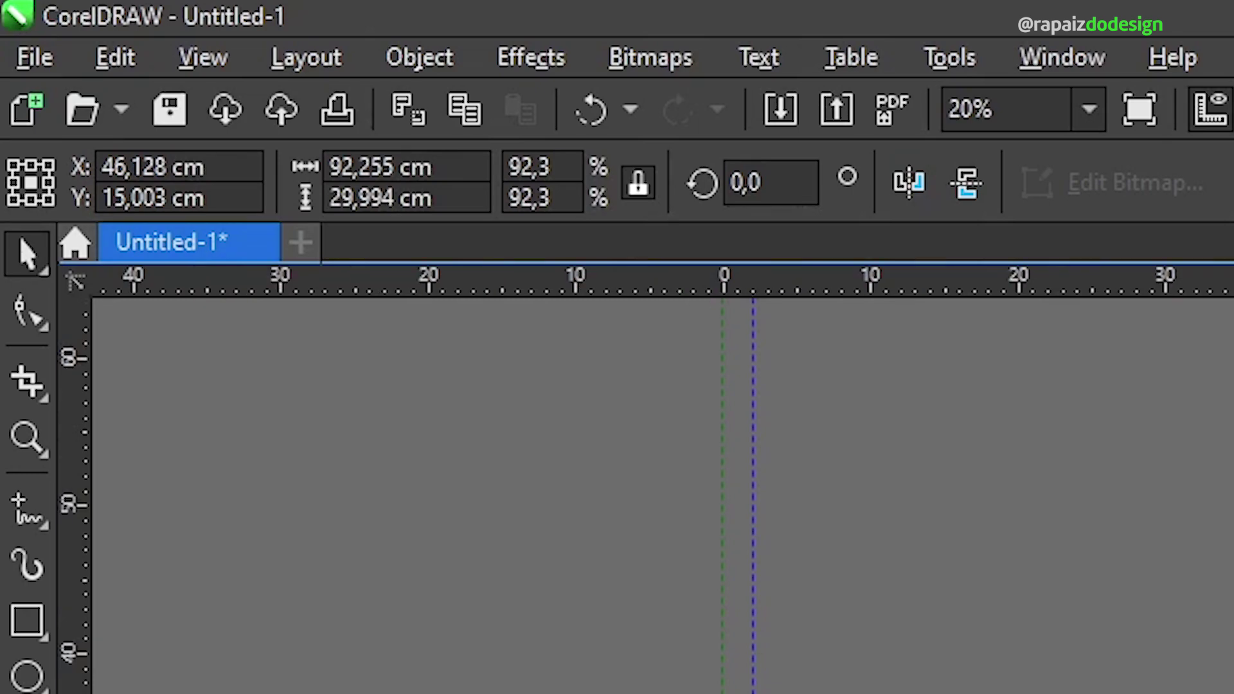
key("Escape")
key("F10")
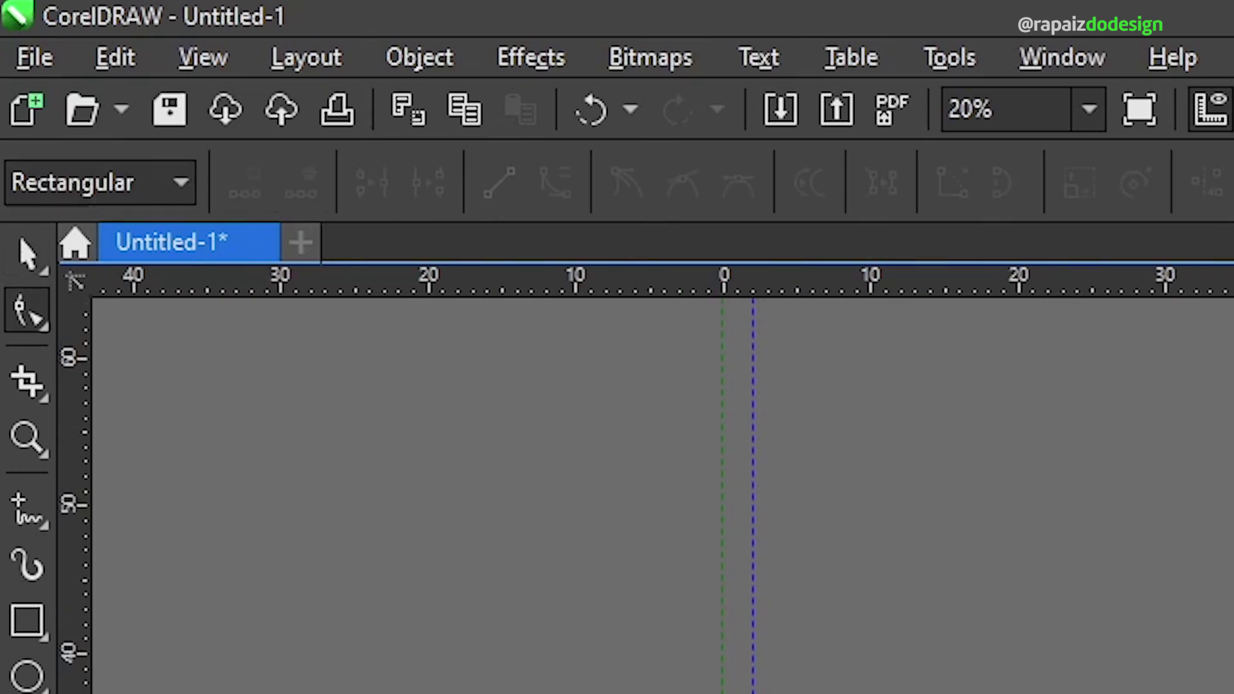
key("ctrl+a")
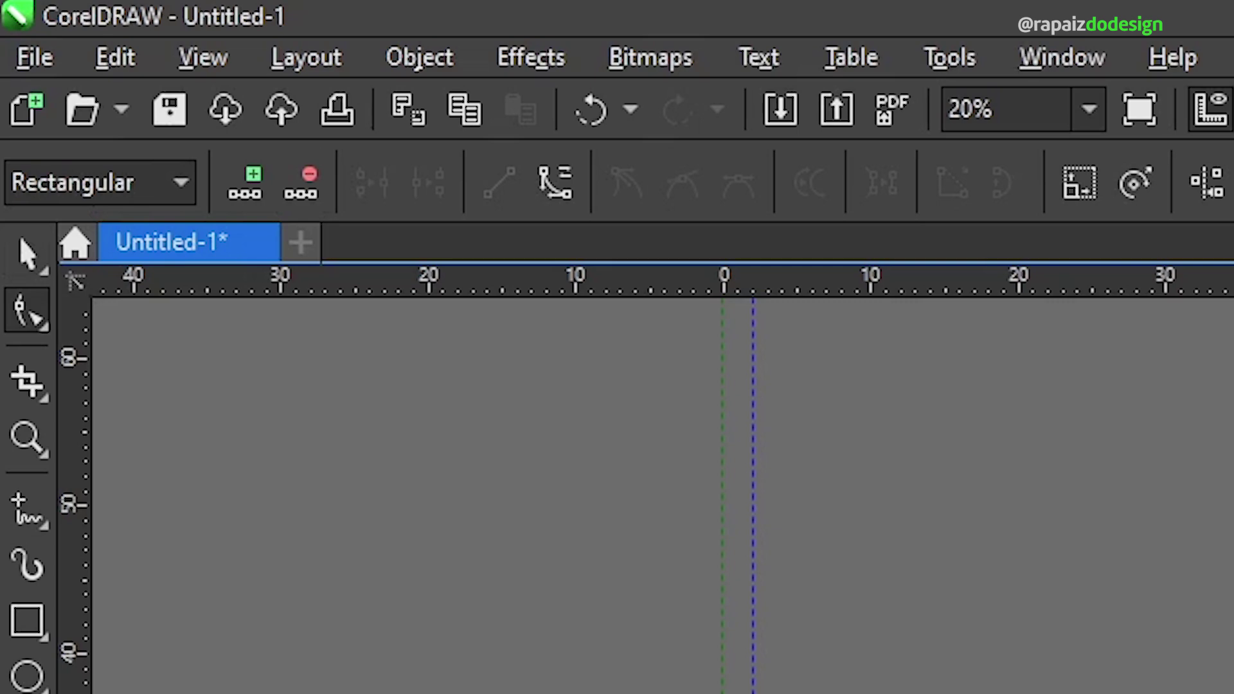
key("F4")
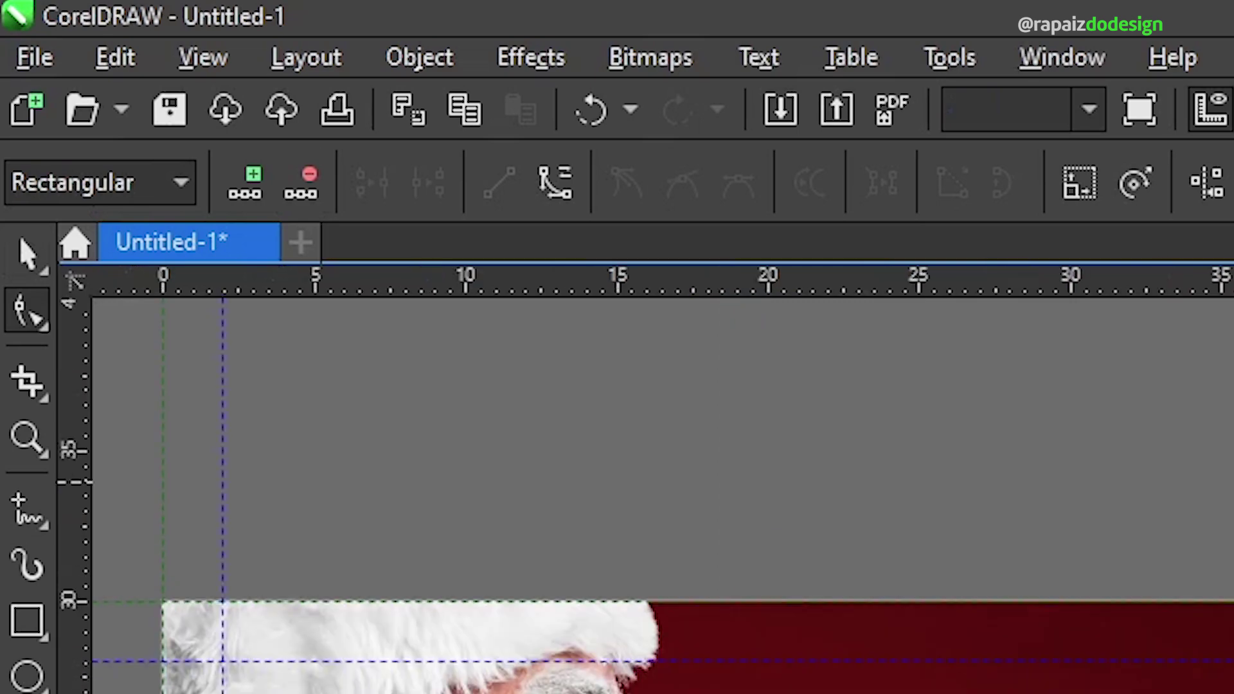
key("space")
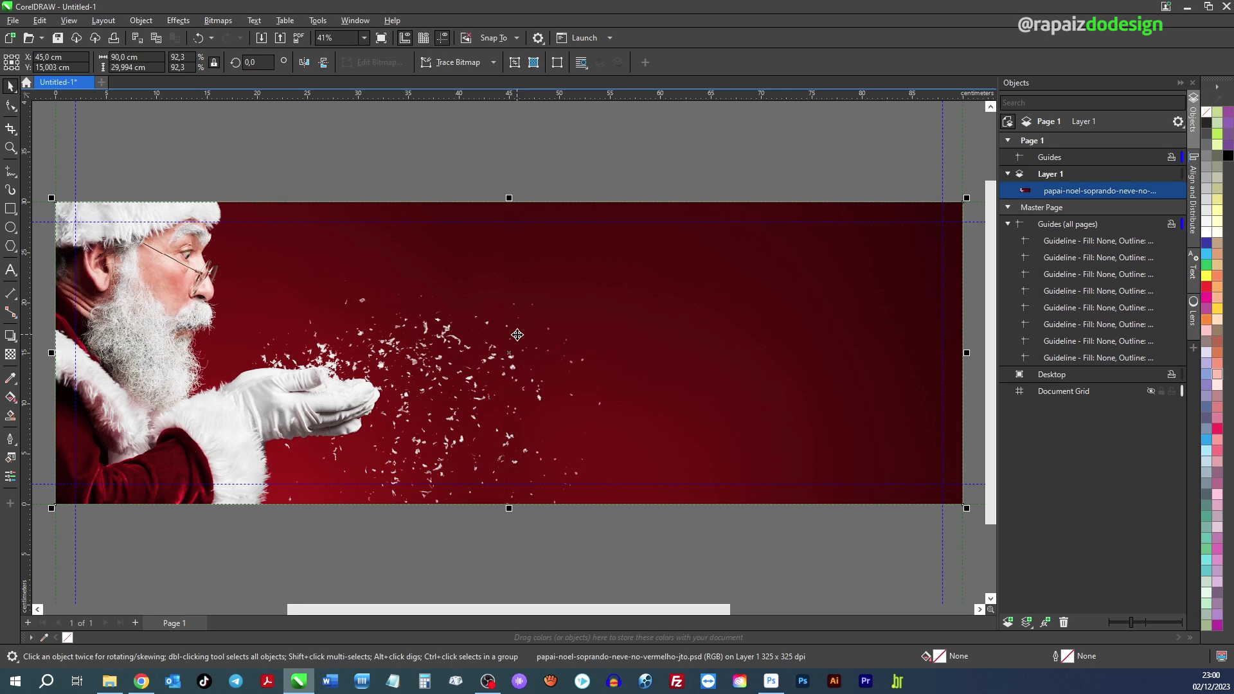
Import the Shopping Santa Claus logo file, place it about 15.3 cm wide in the page's lower right area, and fill it white.
left_click(559, 153)
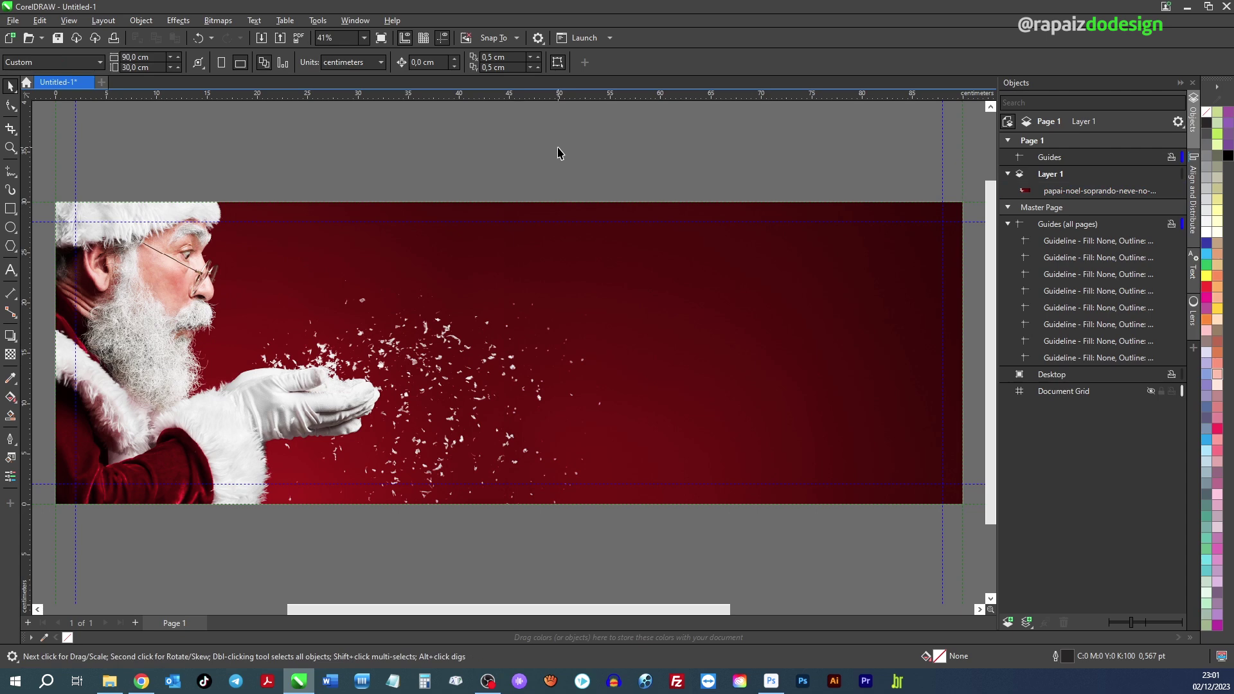
key("ctrl+i")
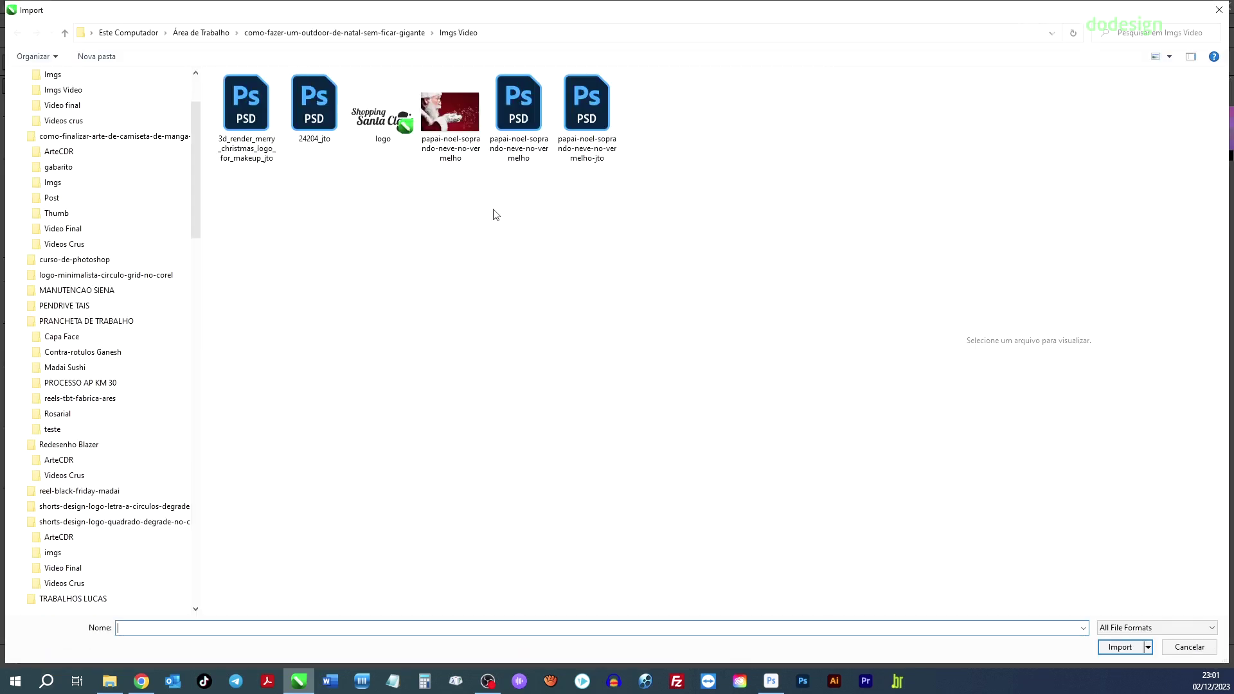
left_click(382, 123)
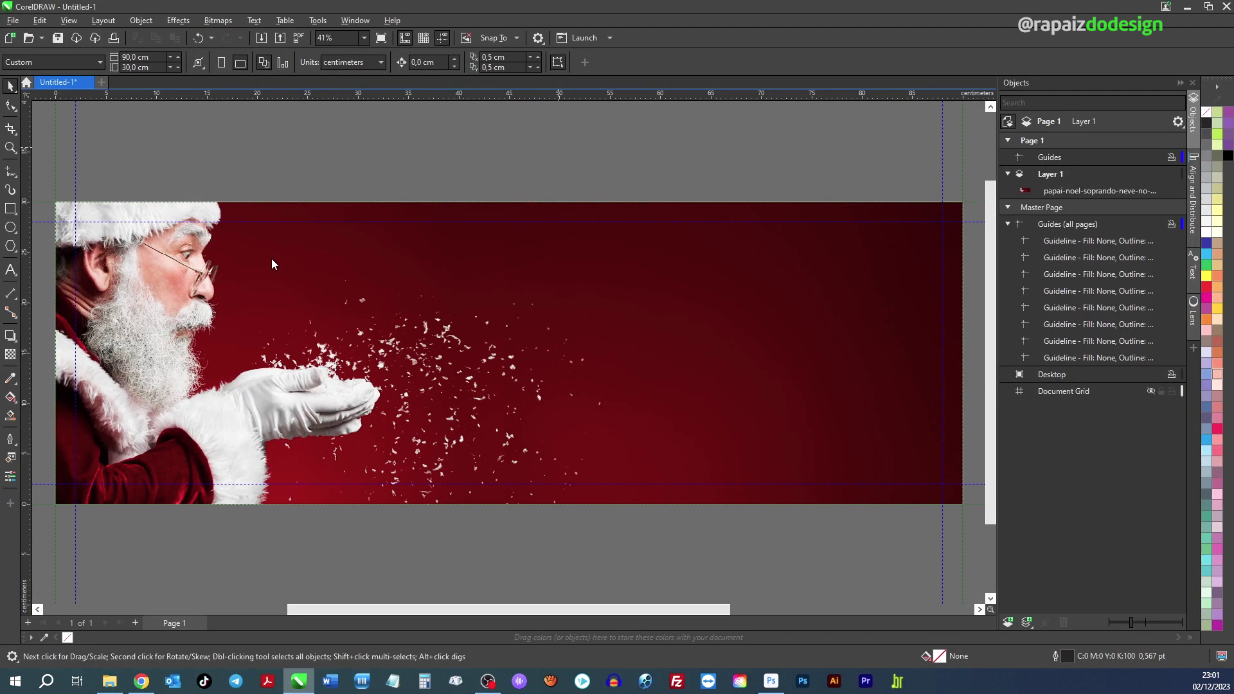
left_click_drag(770, 399, 925, 483)
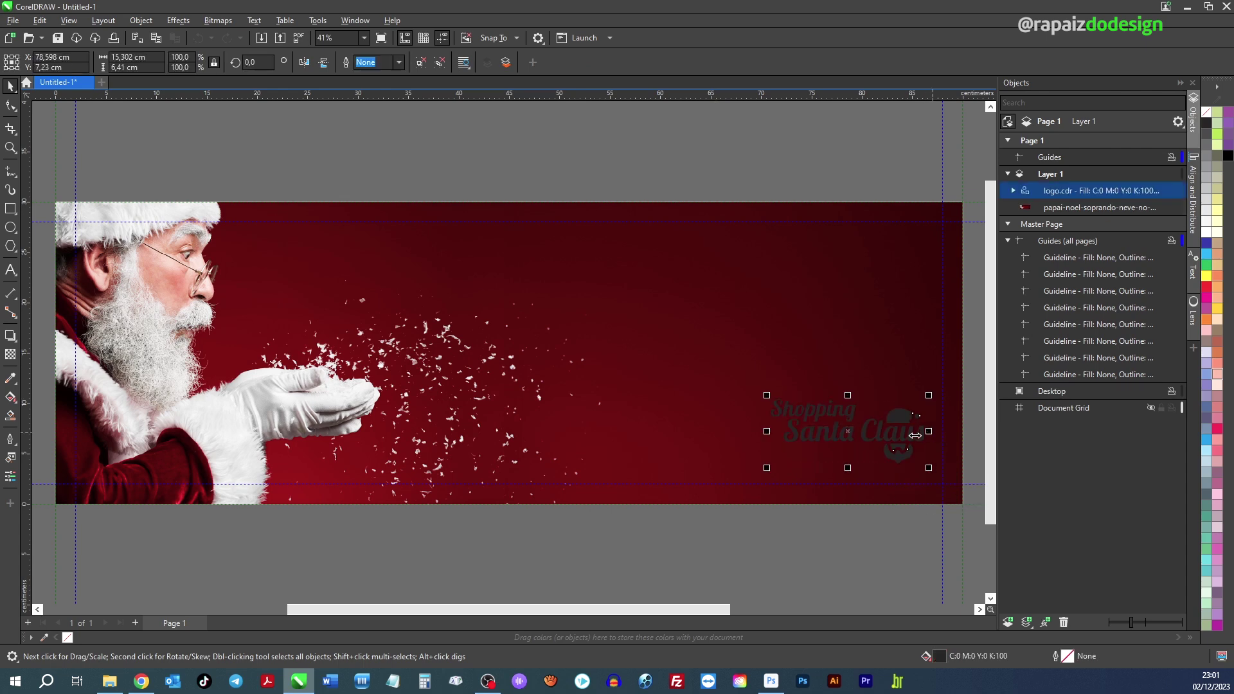
left_click(1207, 235)
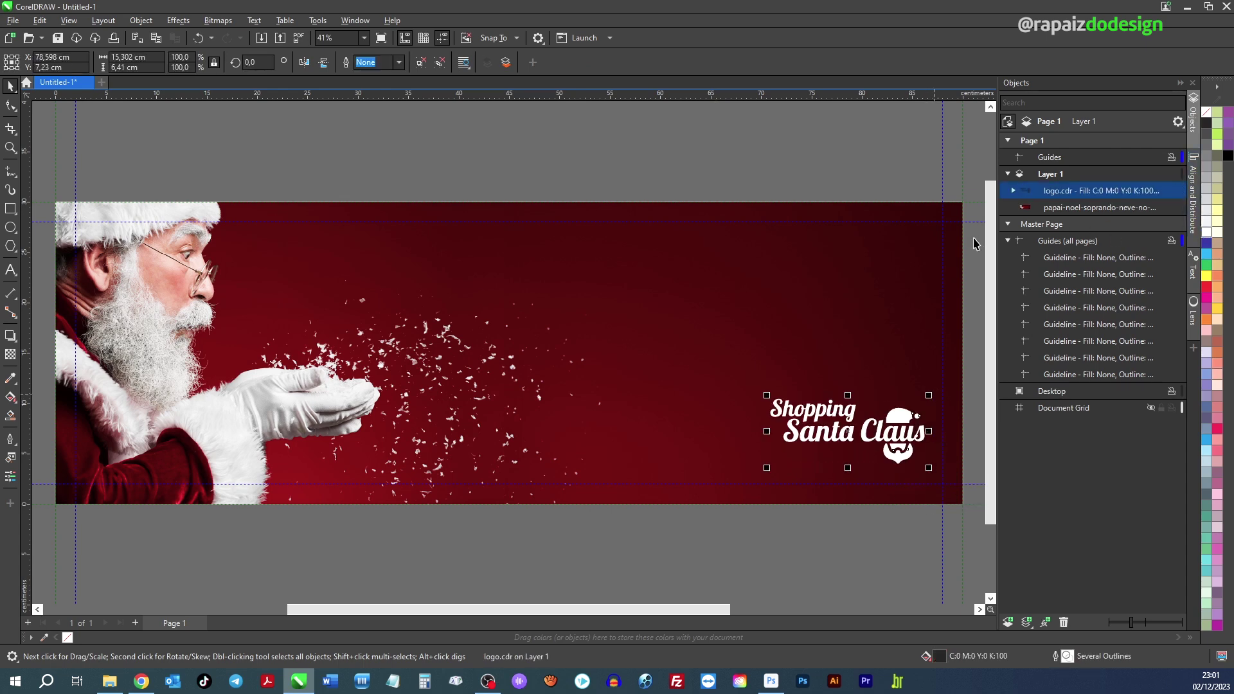
Import the 3d_render_merry_christmas_logo_for_makeup_jto wreath, centre it on the page, and enlarge it to about 26 cm high.
key("ctrl+i")
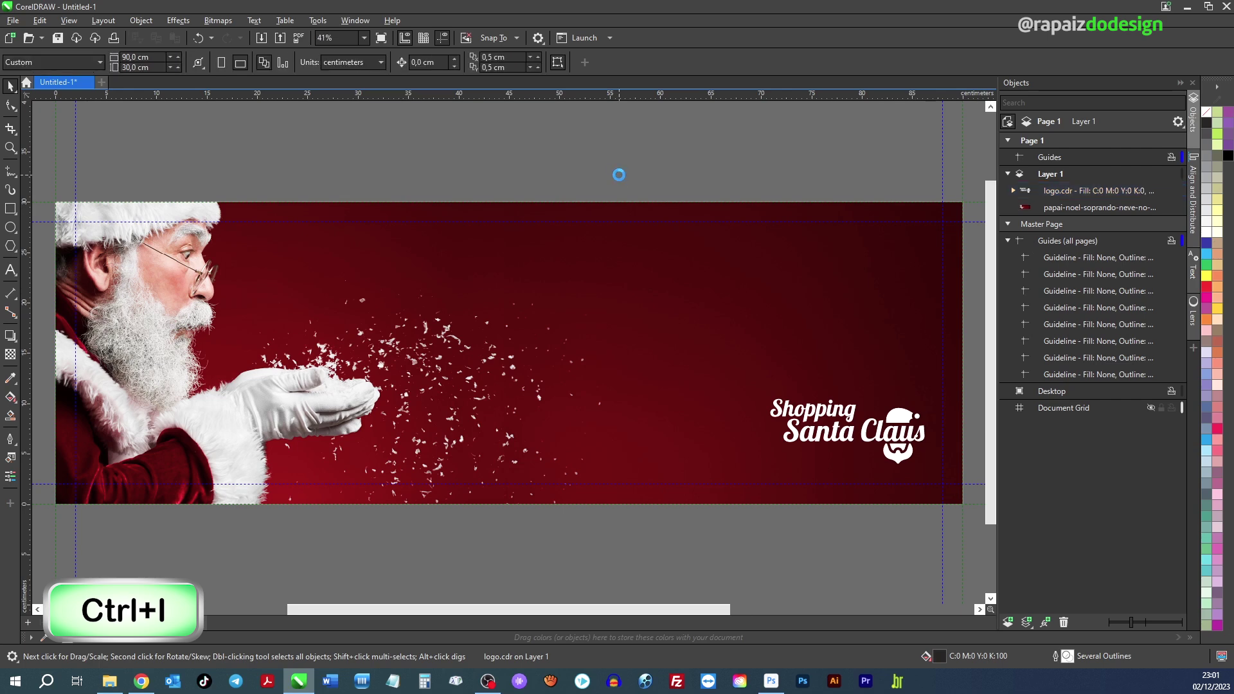
left_click_drag(342, 231, 646, 468)
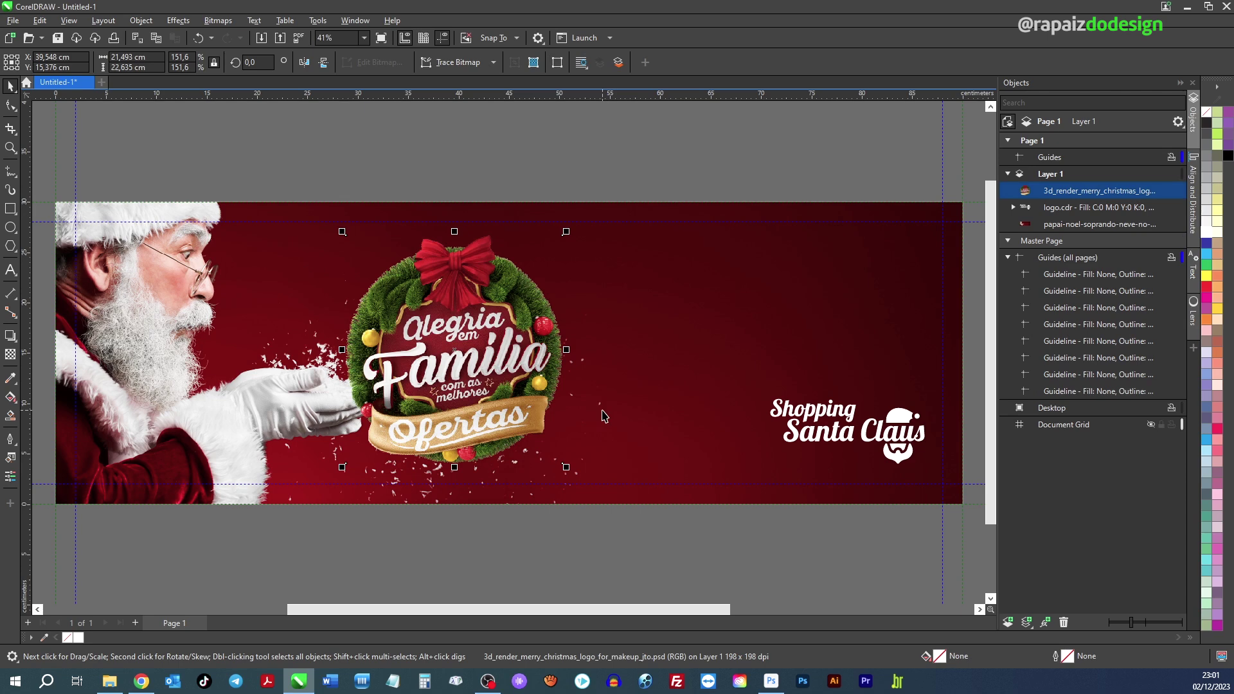
key("p")
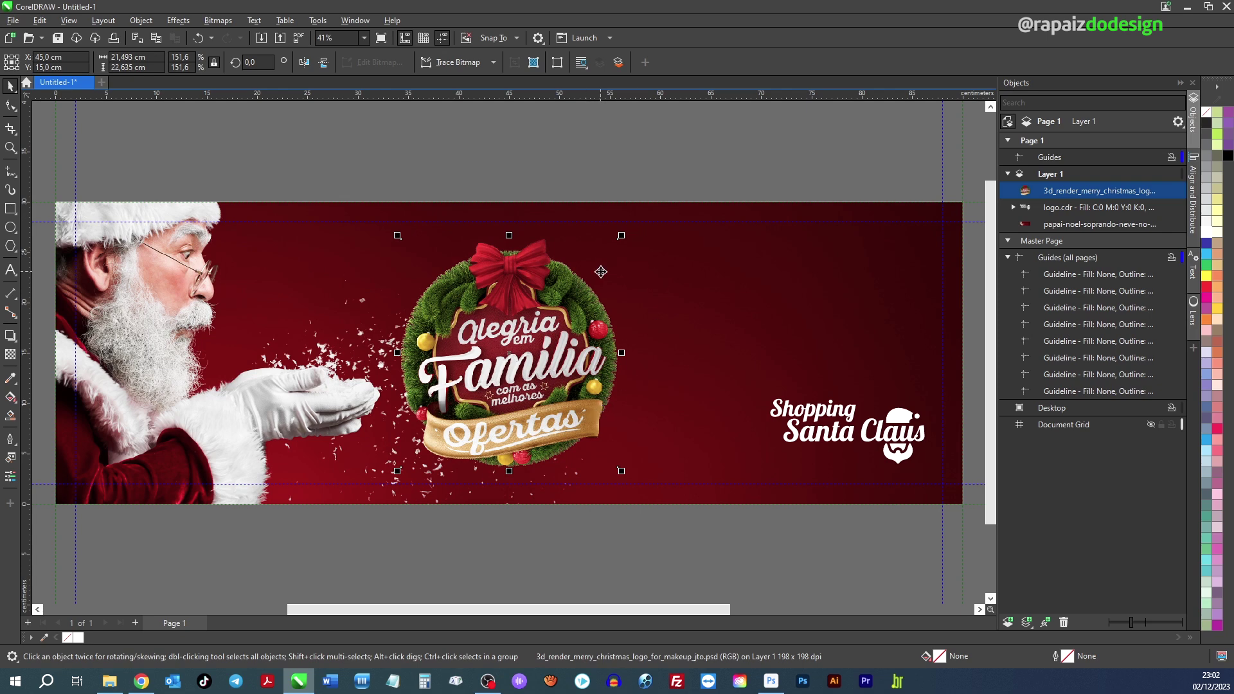
left_click_drag(621, 235, 640, 222)
Import 24204_jto.psd with the couple about 25 cm wide on the page's right side, and move the logo above Santa's hands.
key("ctrl+i")
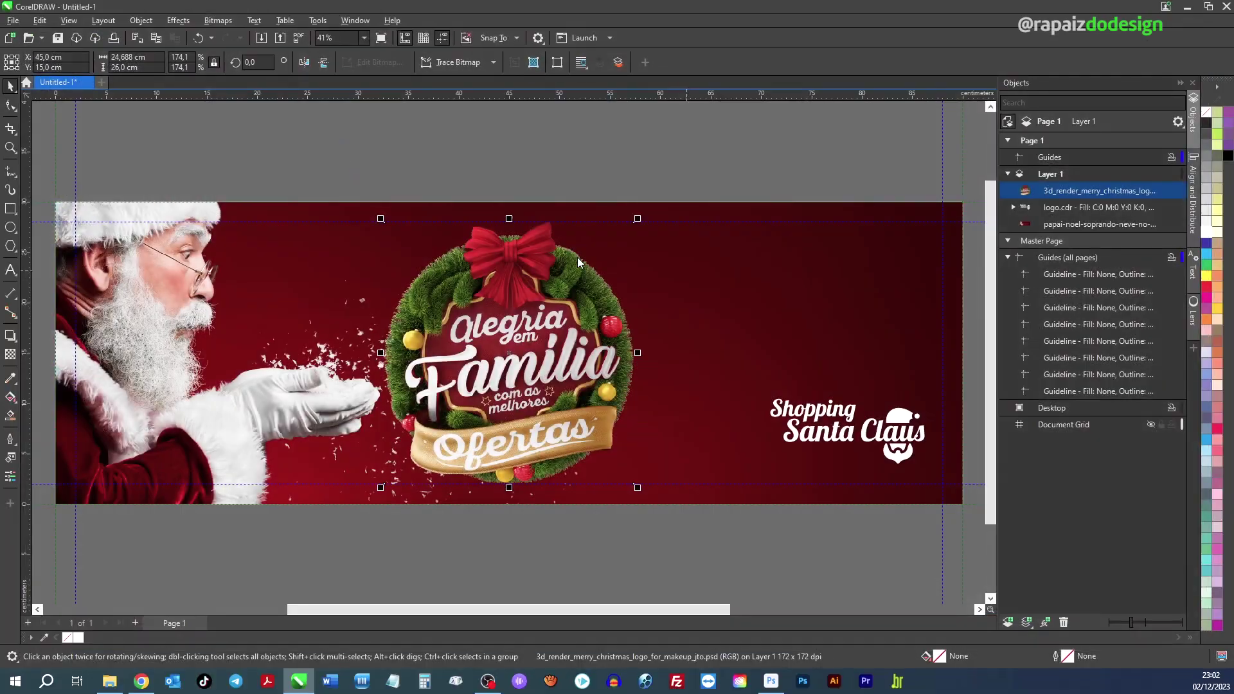
left_click_drag(663, 237, 962, 507)
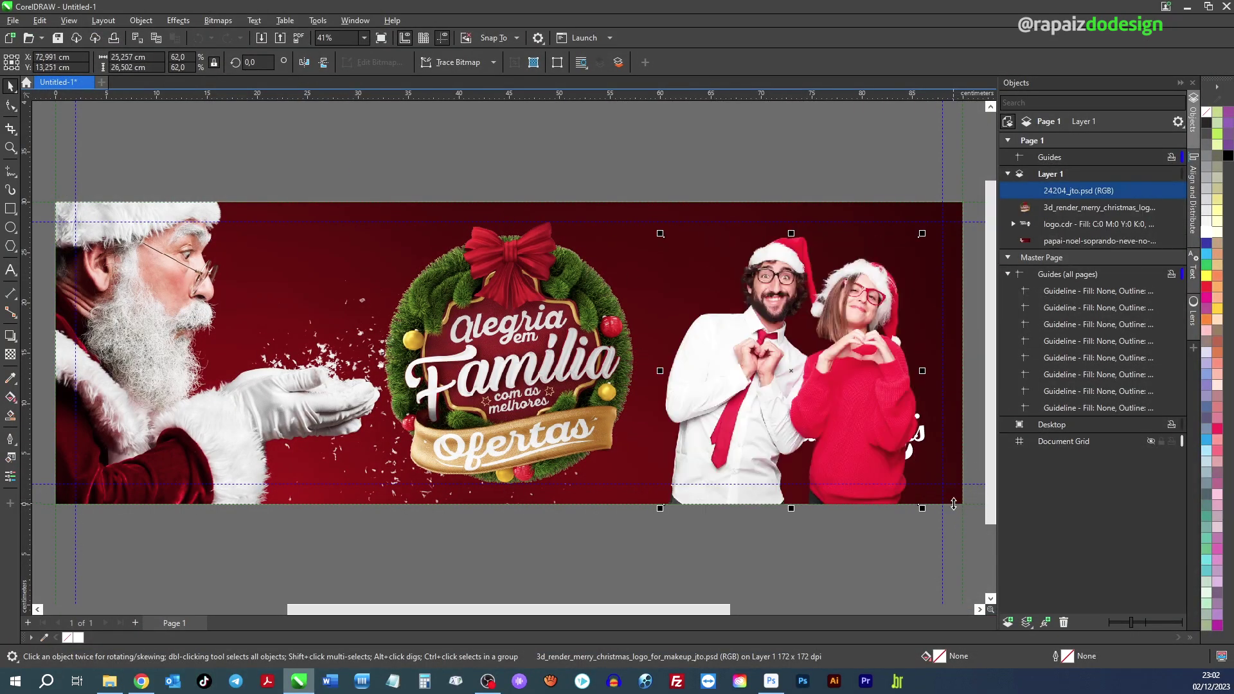
left_click(910, 449)
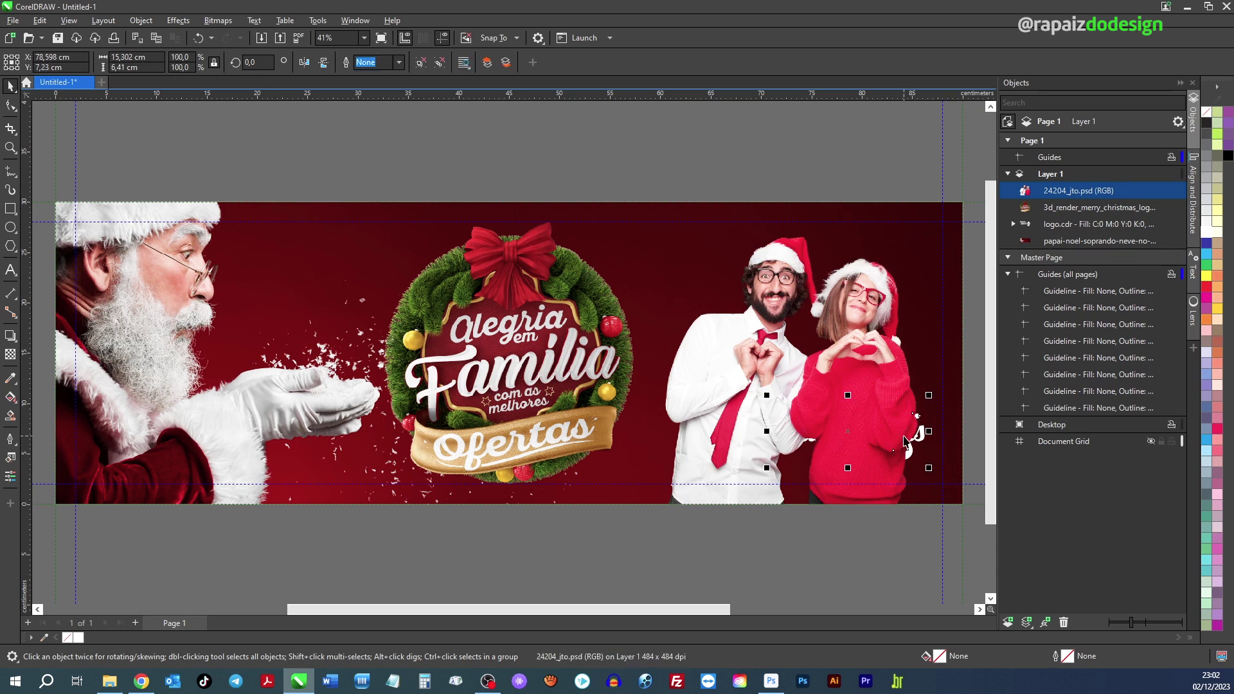
left_click_drag(849, 432, 319, 277)
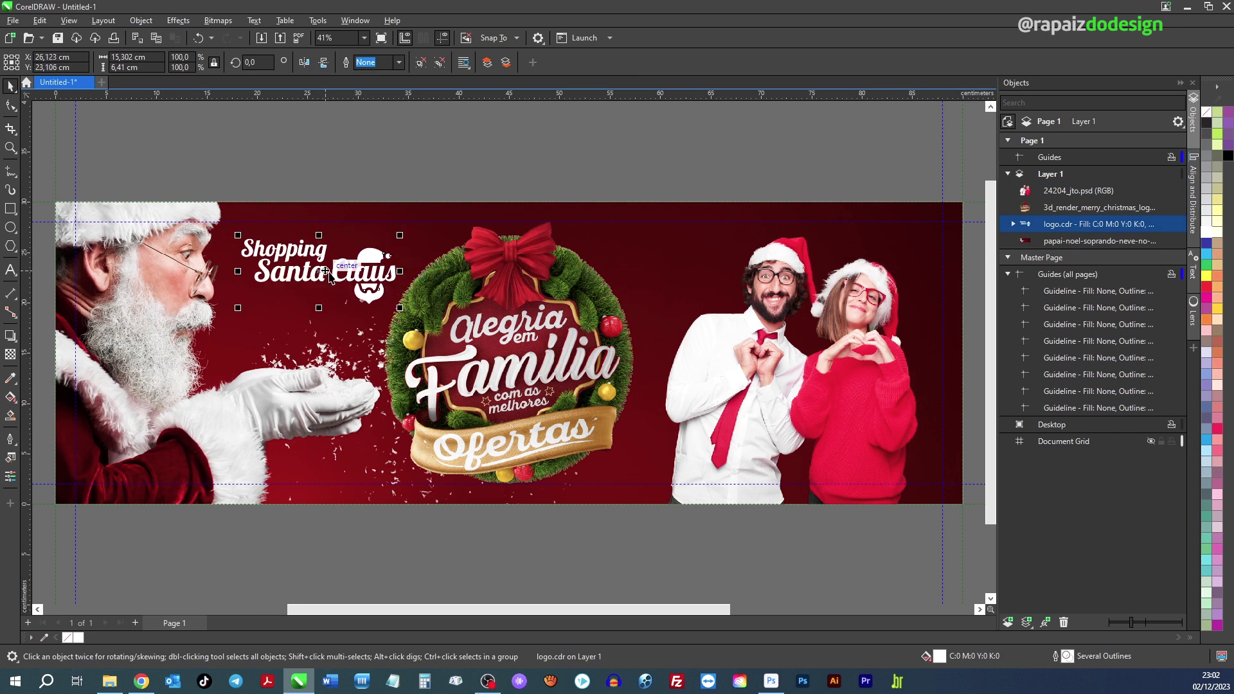
Enlarge the couple image to about 28 cm high, keeping its lower right corner in place, and deselect it.
left_click(698, 384)
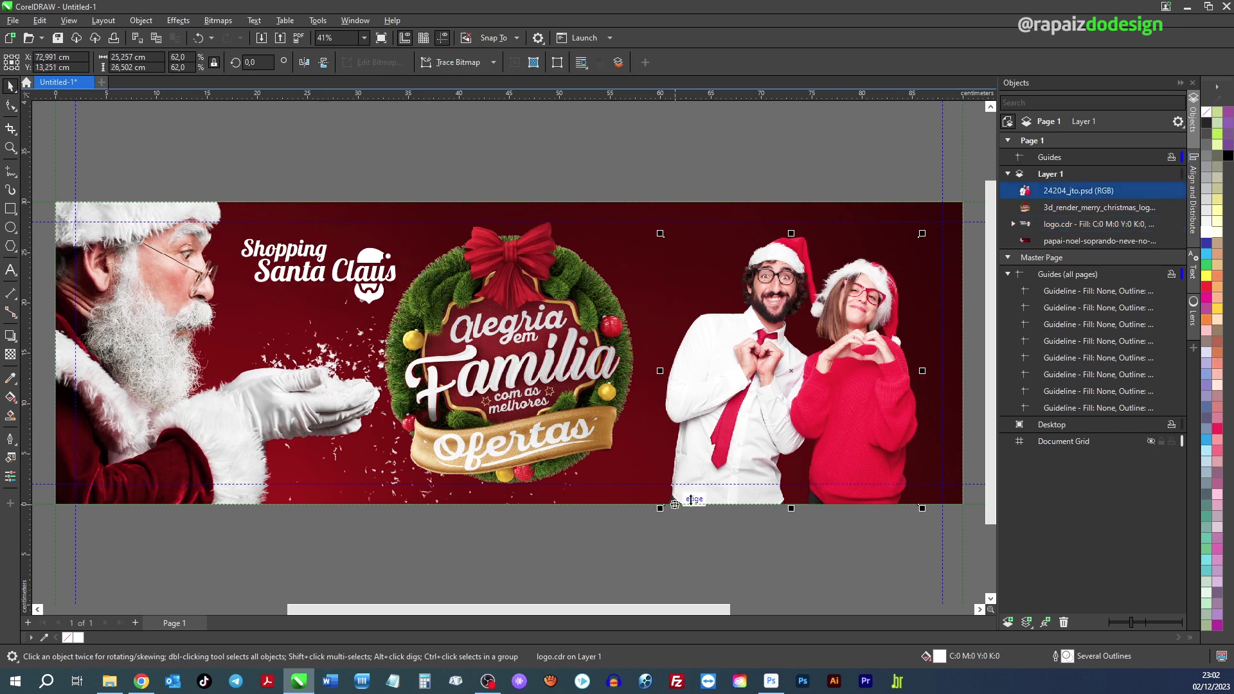
left_click_drag(660, 234, 634, 214)
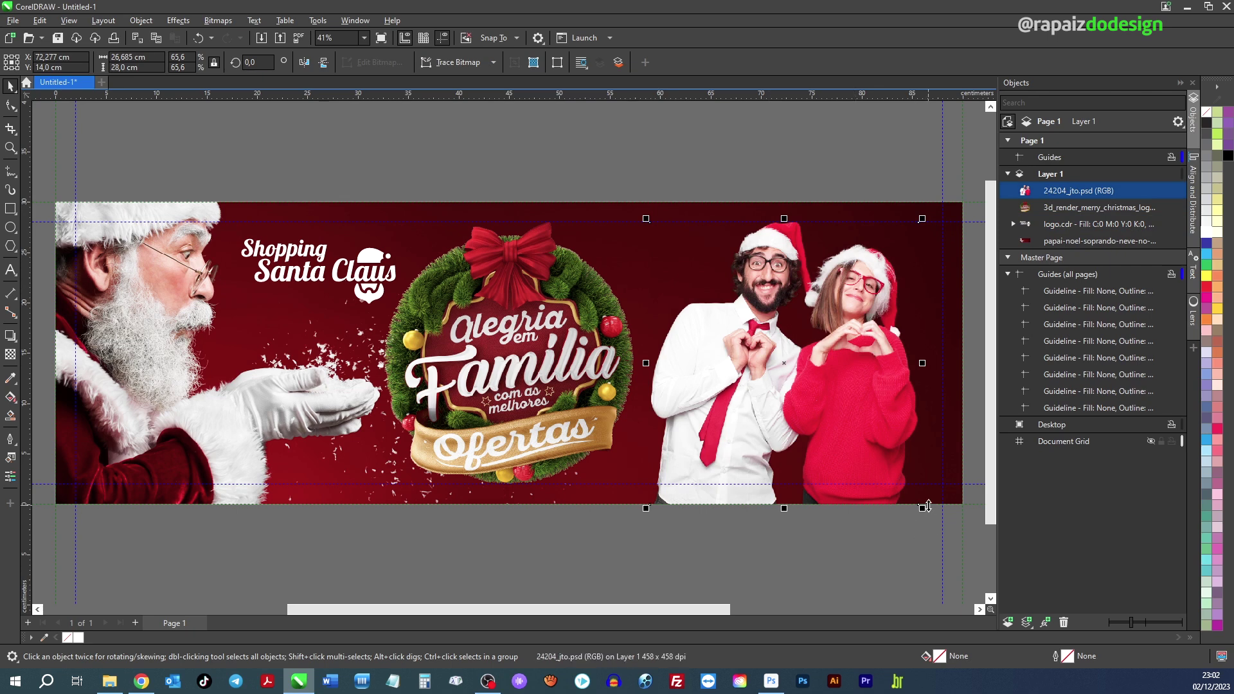
left_click(696, 539)
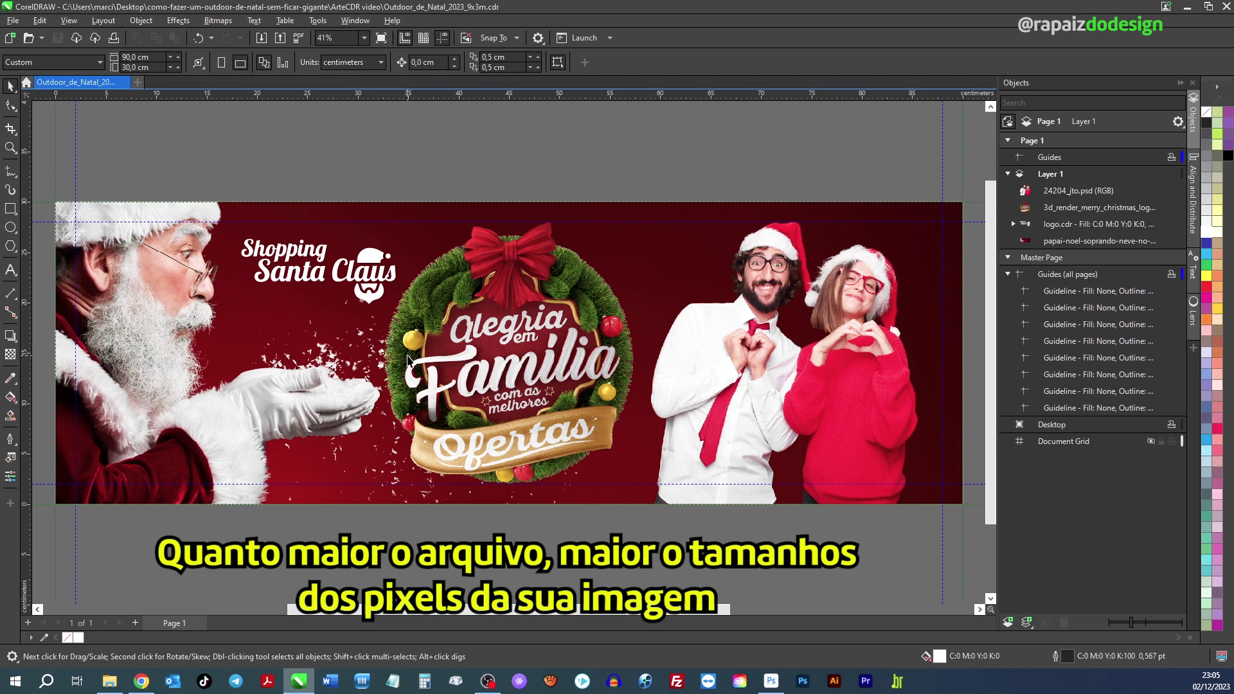
Inspect the resolution of the Santa background, the couple image and the offers wreath one after another.
left_click(185, 349)
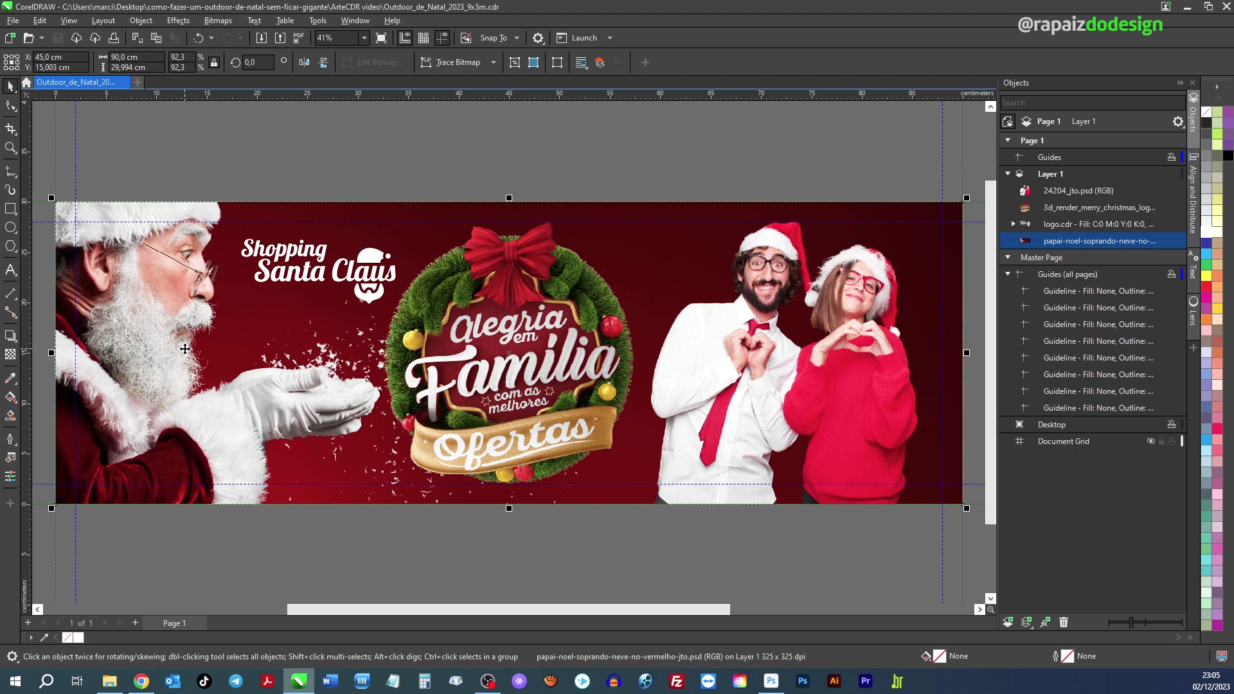
left_click(776, 403)
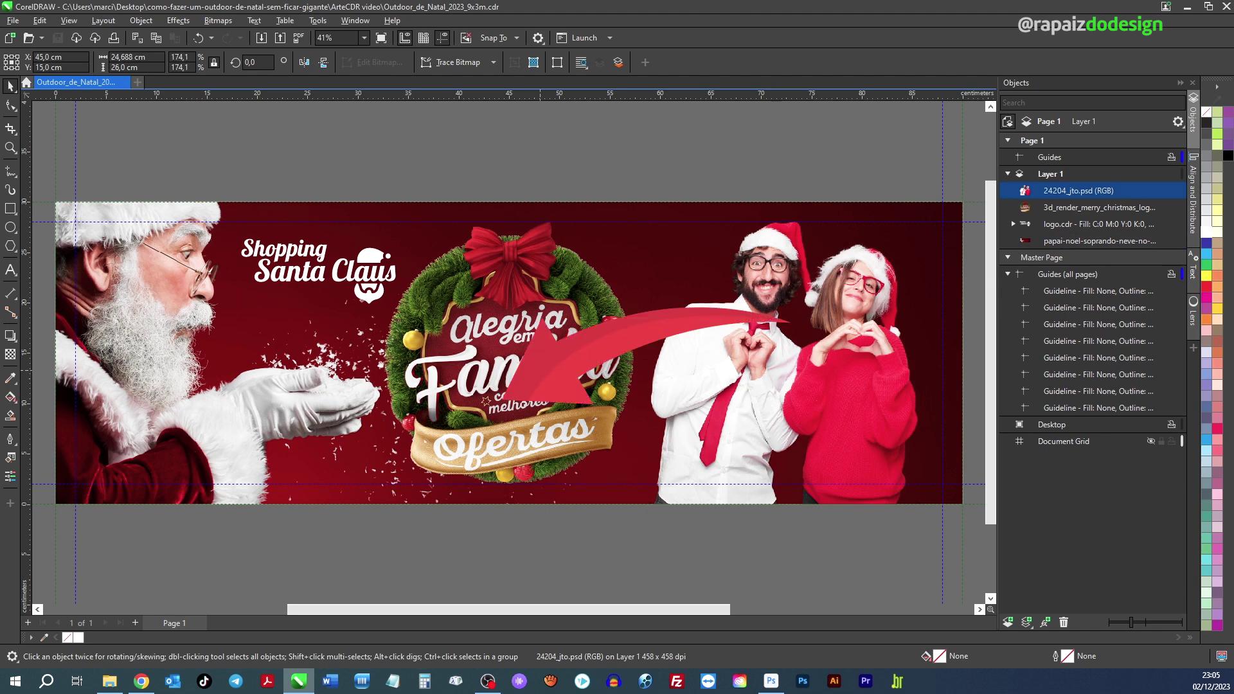
left_click(550, 380)
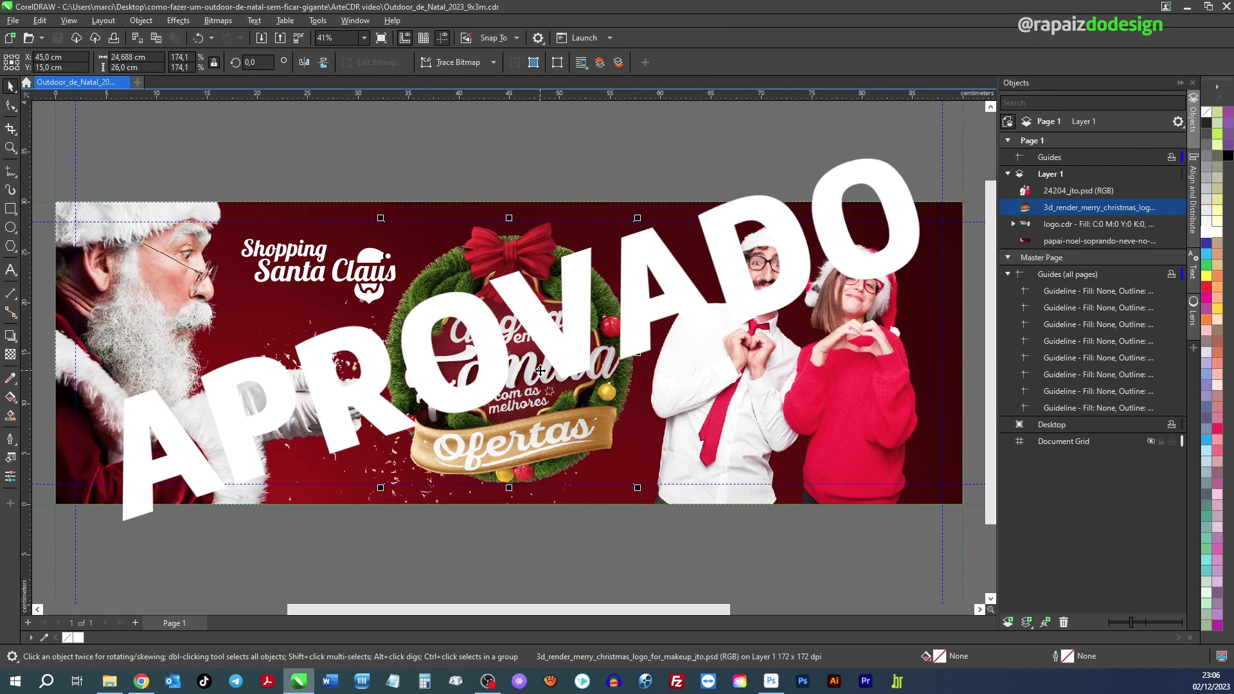
Switch to Photoshop and open papai-noel-soprando-neve-no-vermelho-jto.psd from the Imgs Video folder.
left_click(781, 681)
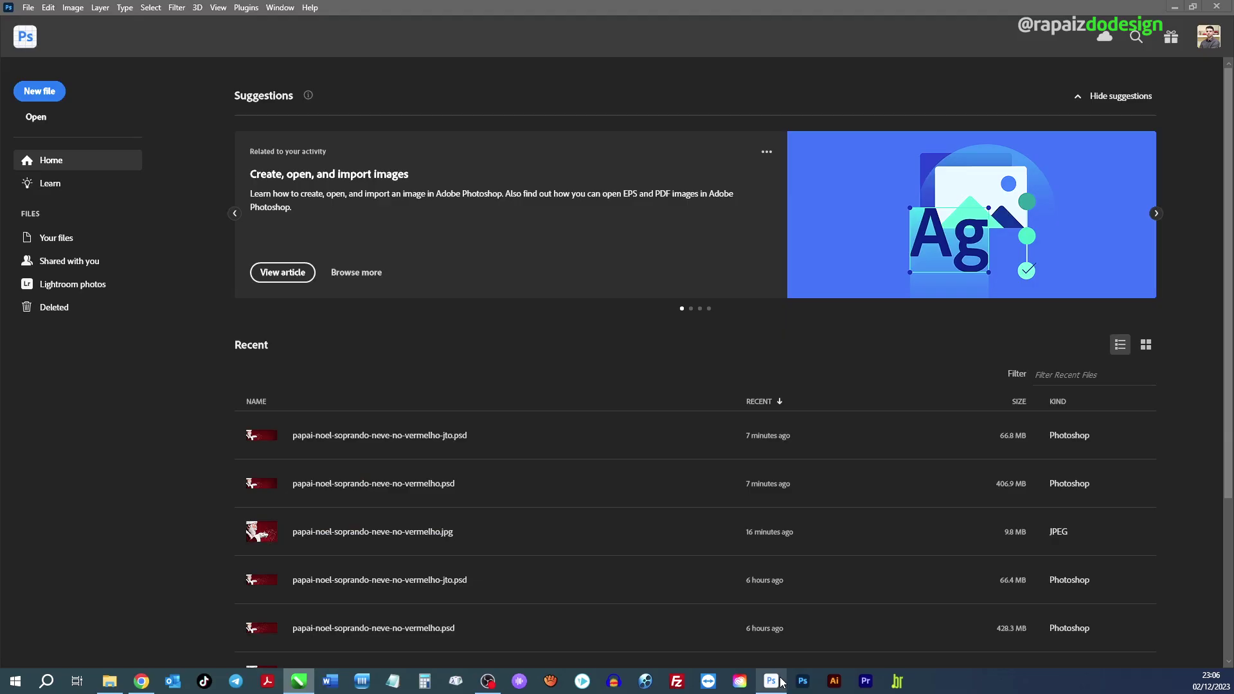
left_click(36, 118)
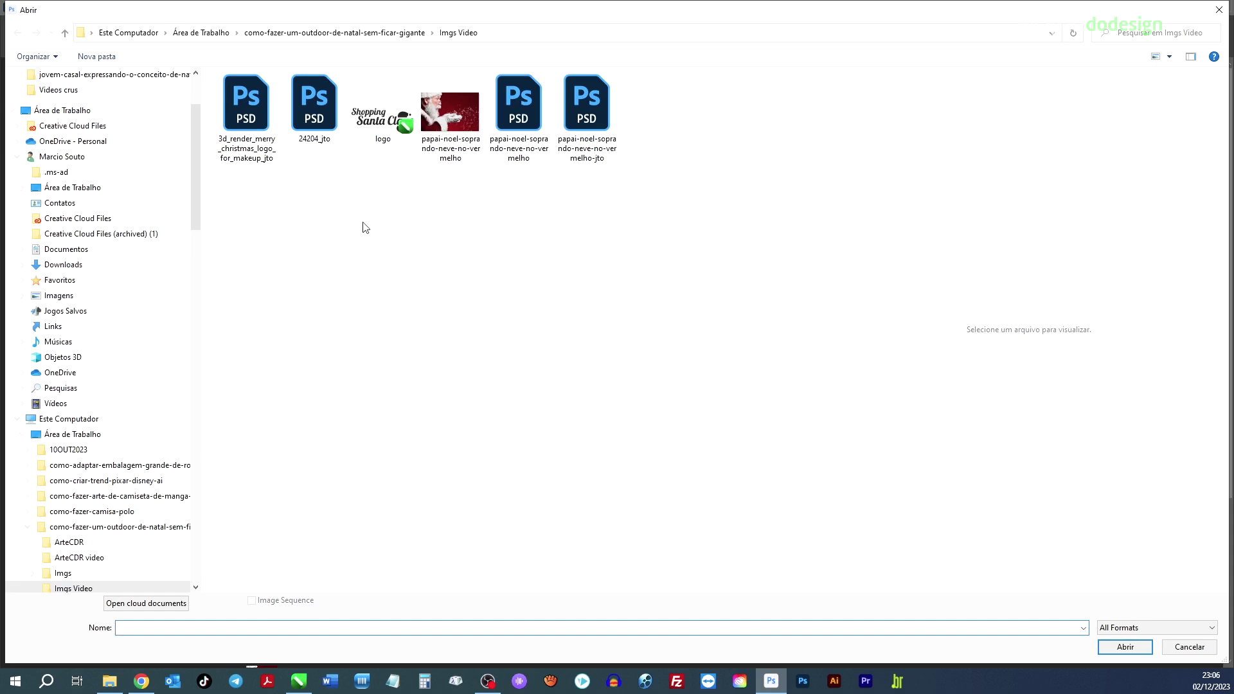
double_click(584, 111)
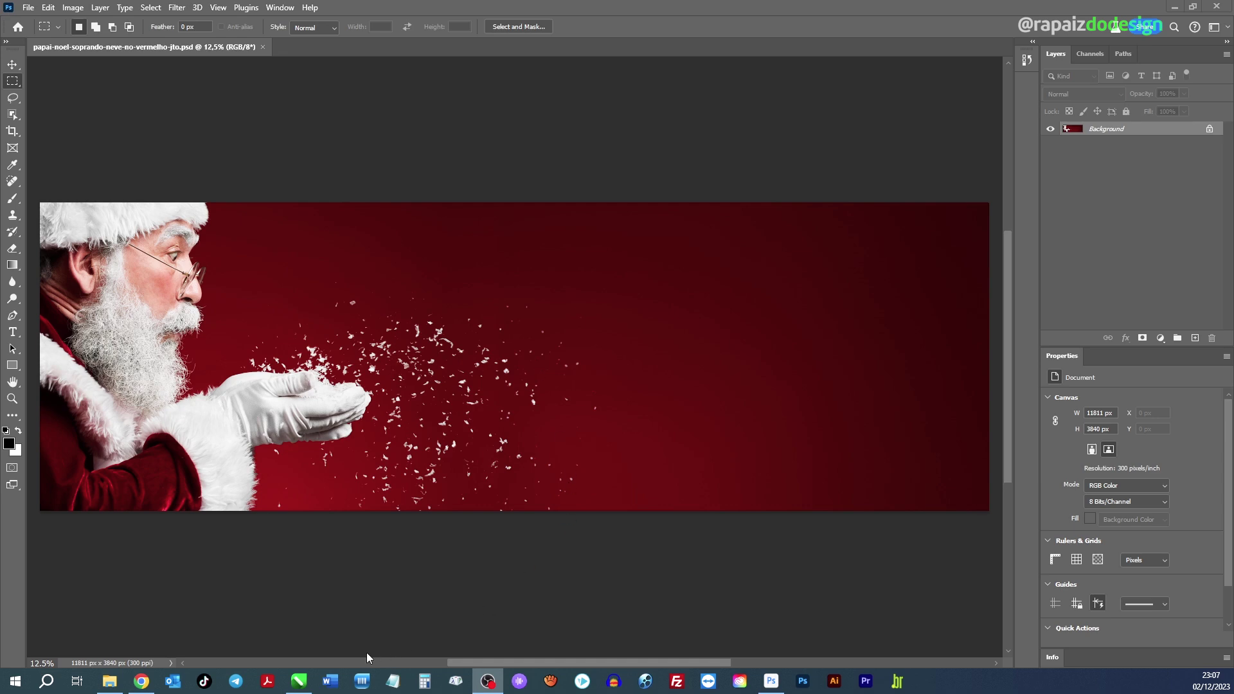
Switch back to CorelDRAW and try scaling all the artwork to 900 × 300 cm.
left_click(298, 681)
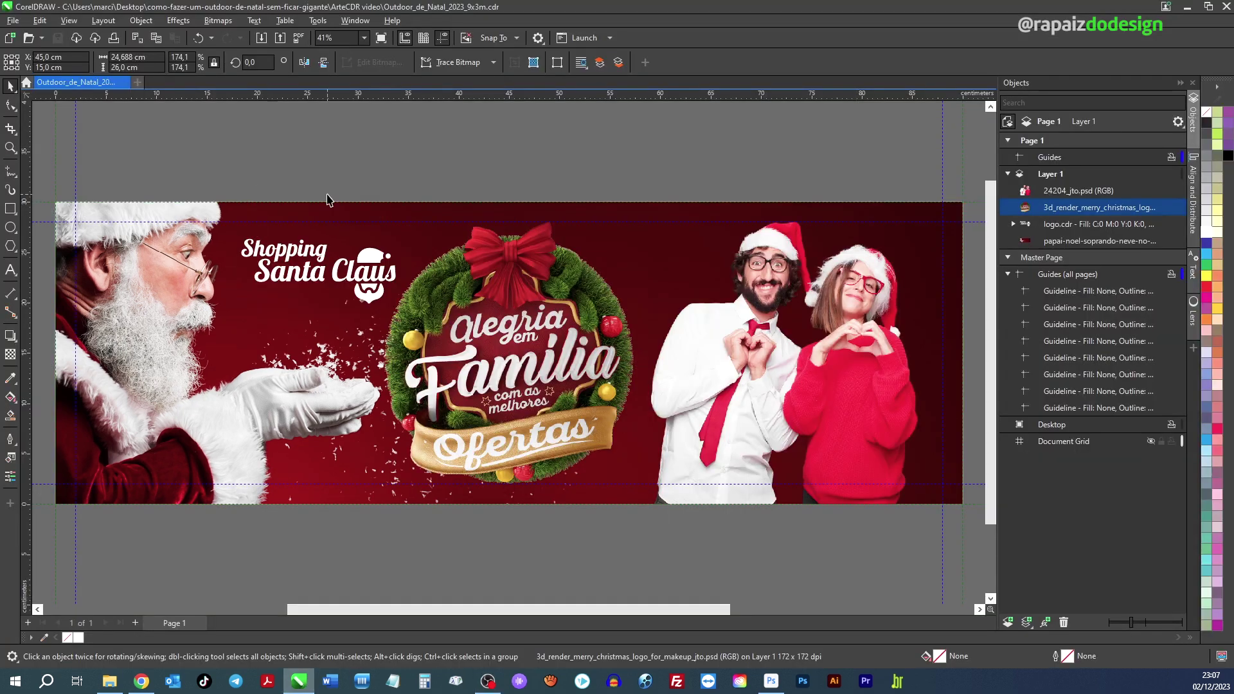
key("ctrl+a")
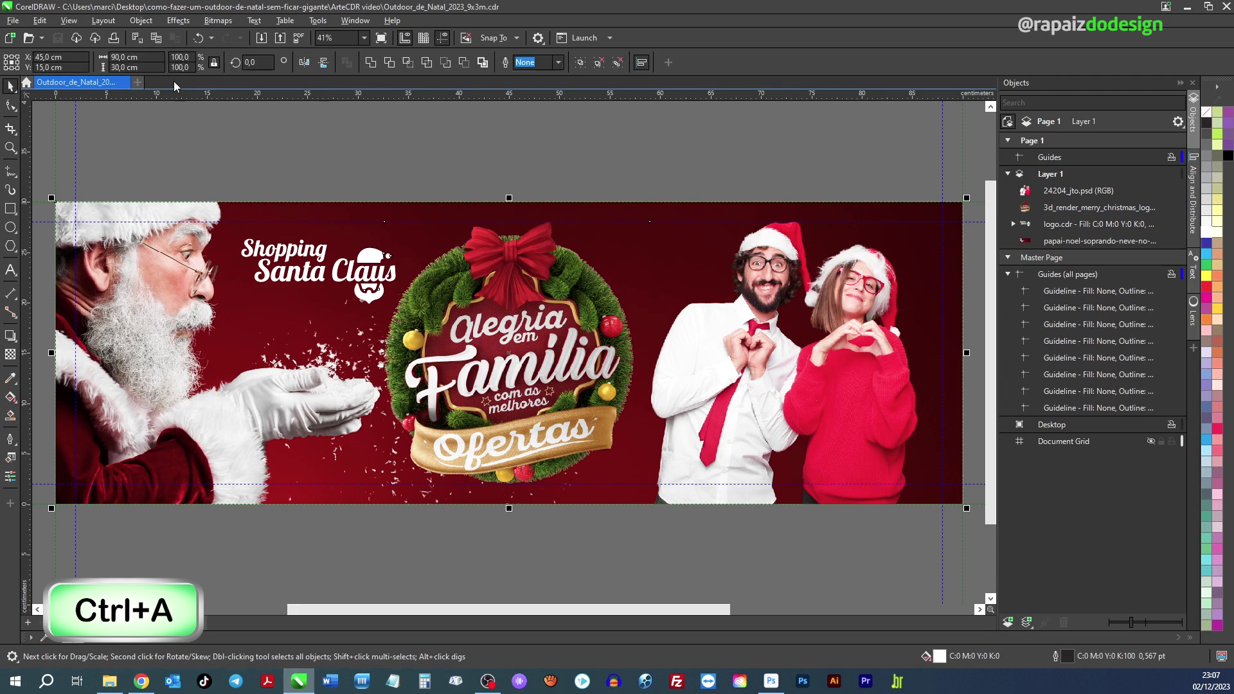
key("BackSpace")
left_click(123, 68)
key("BackSpace")
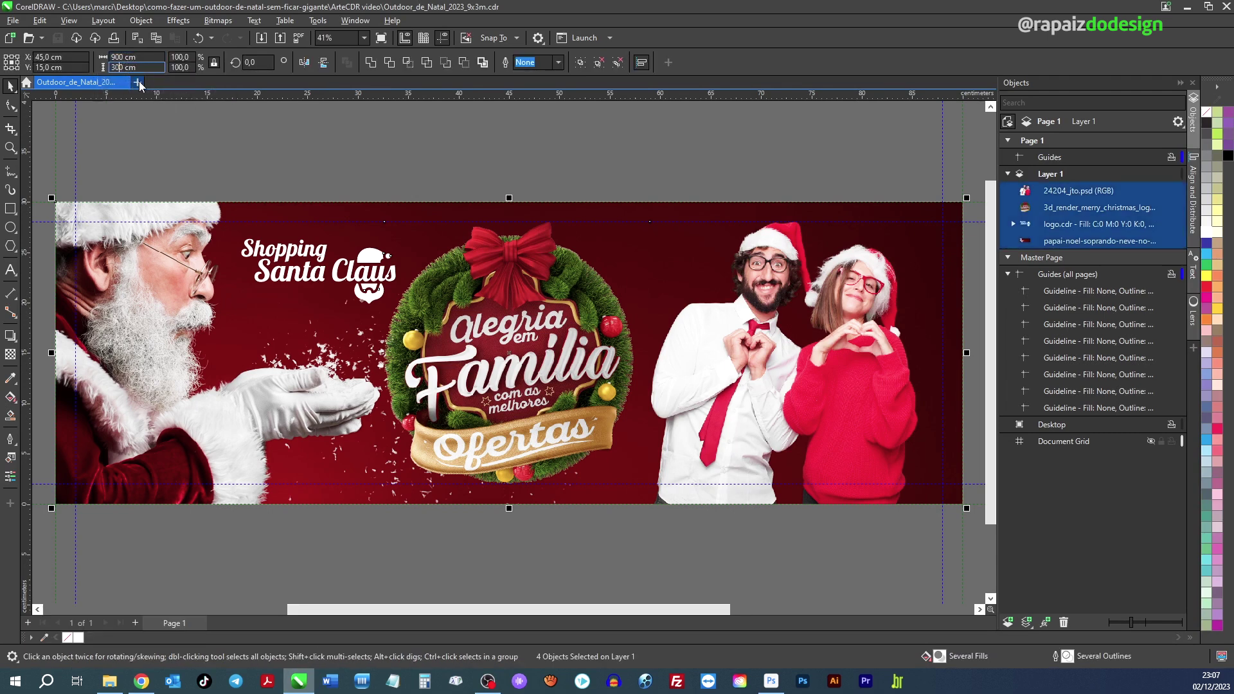
key("Return")
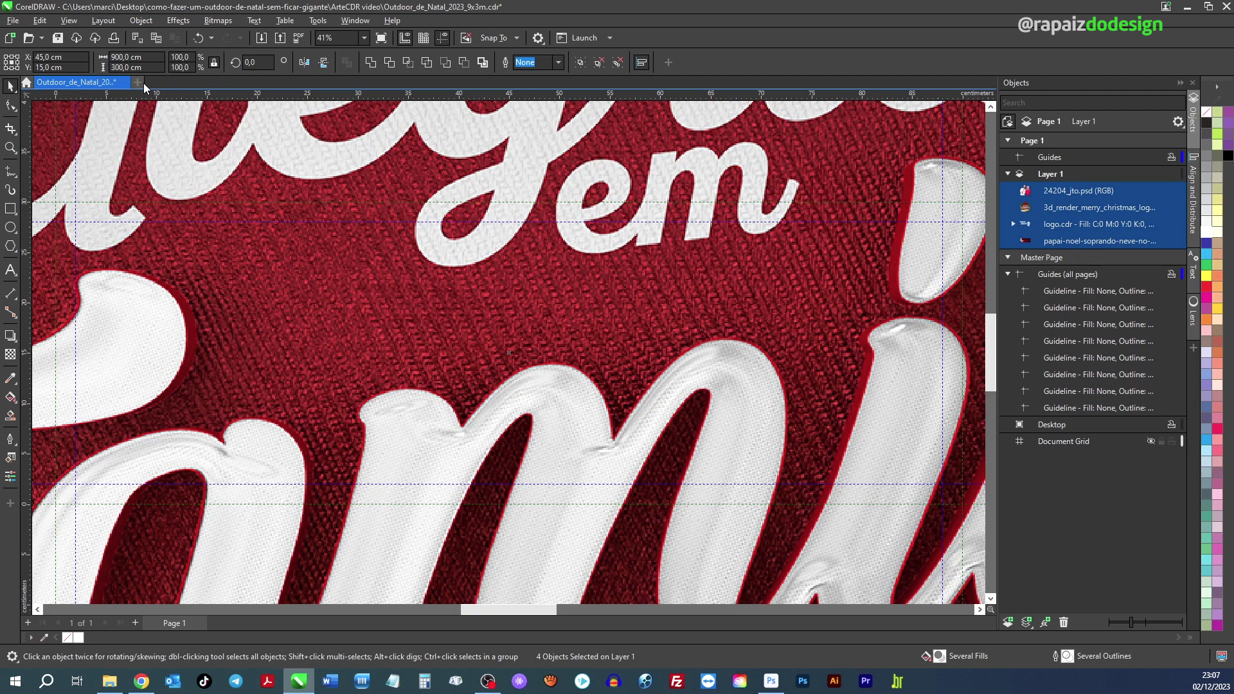
key("shift+F2")
Check the enlarged Santa background's resolution, and undo the scaling of the artwork.
left_click(636, 563)
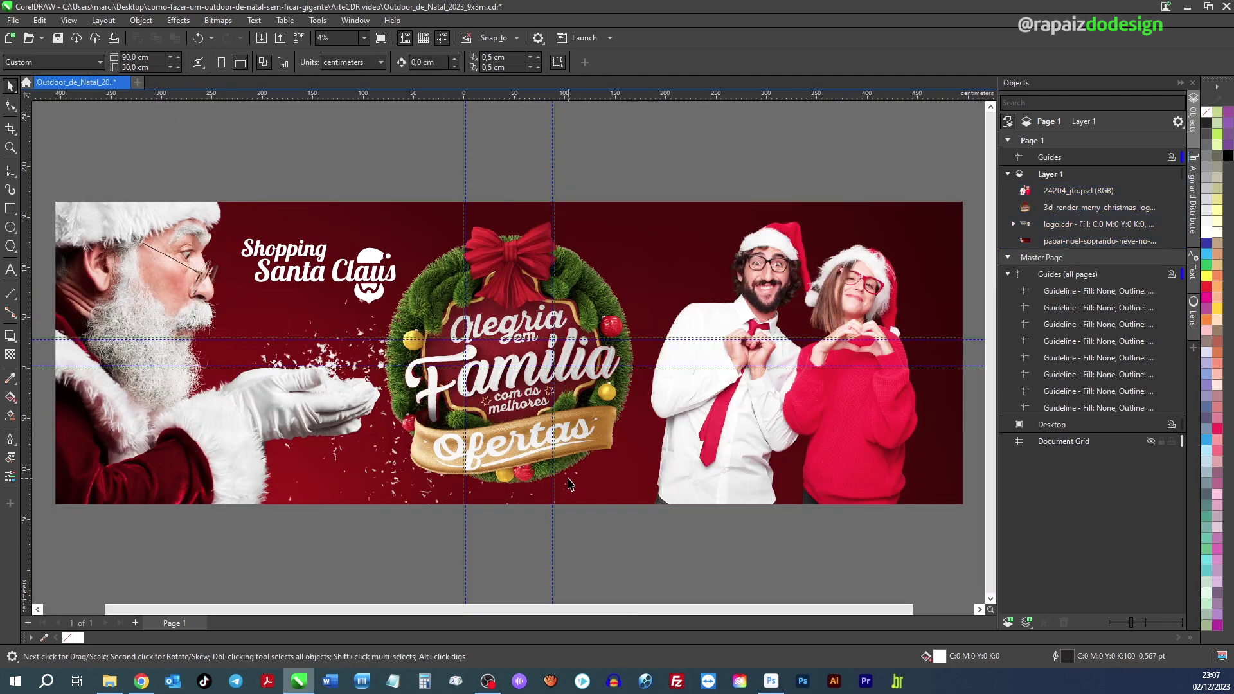
left_click(586, 488)
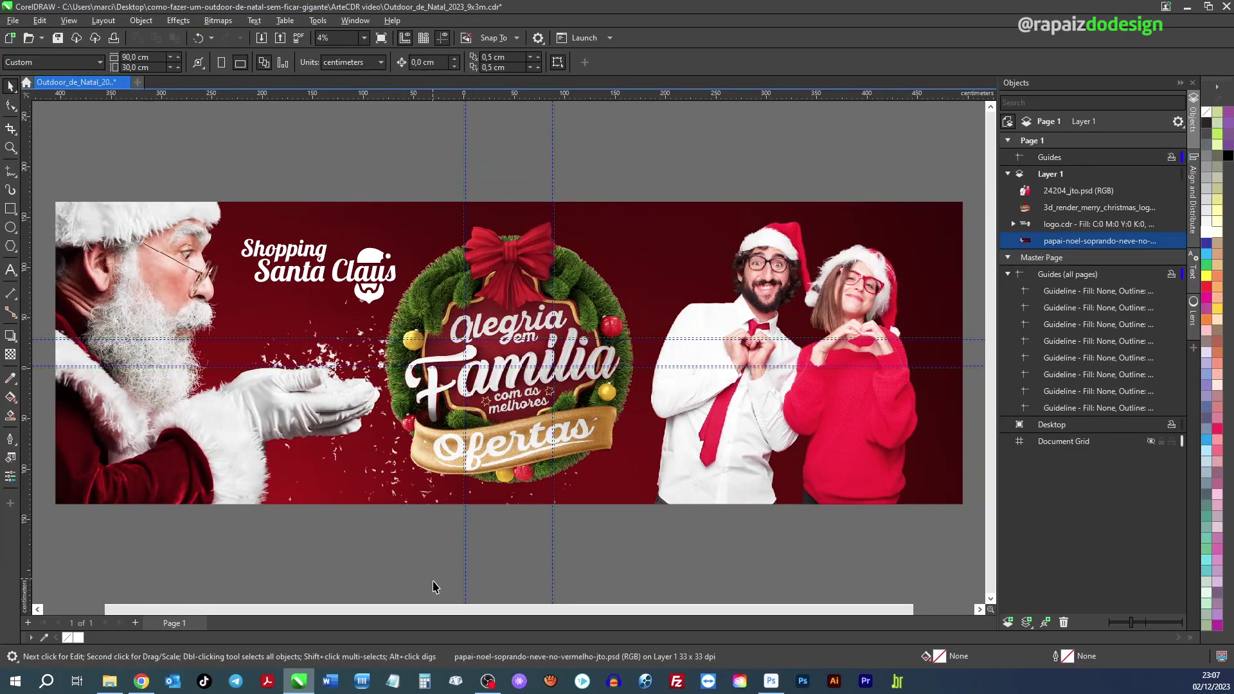
key("ctrl+z")
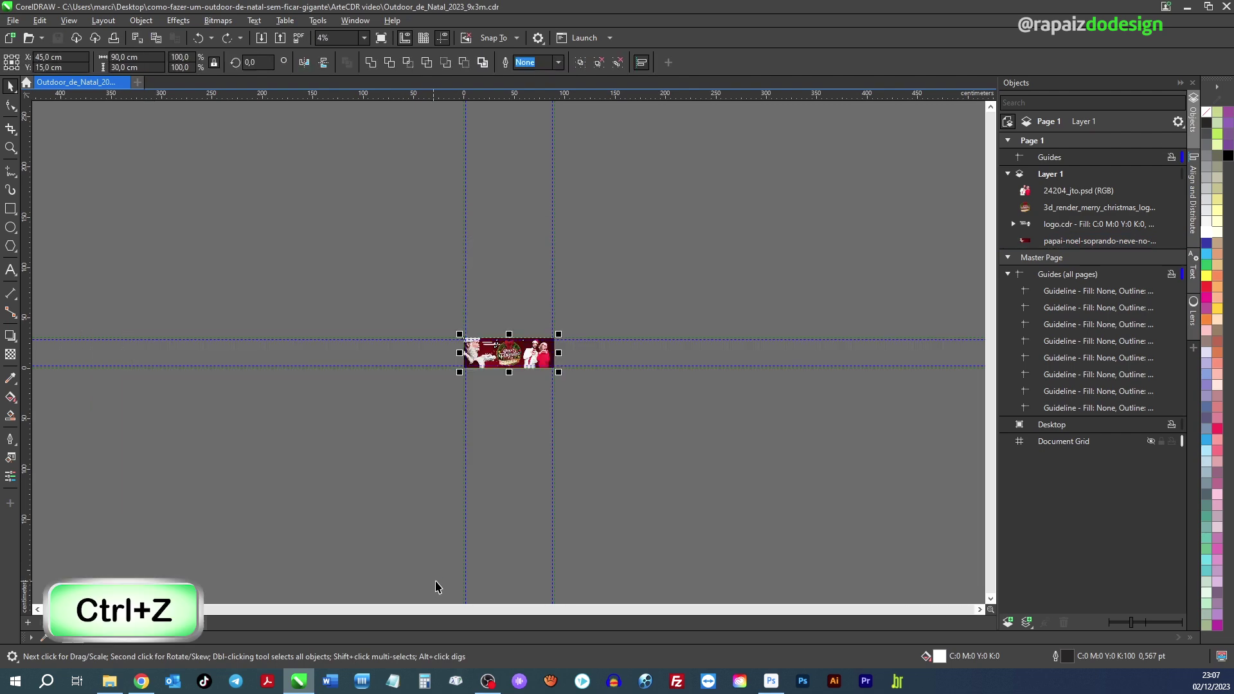
key("F4")
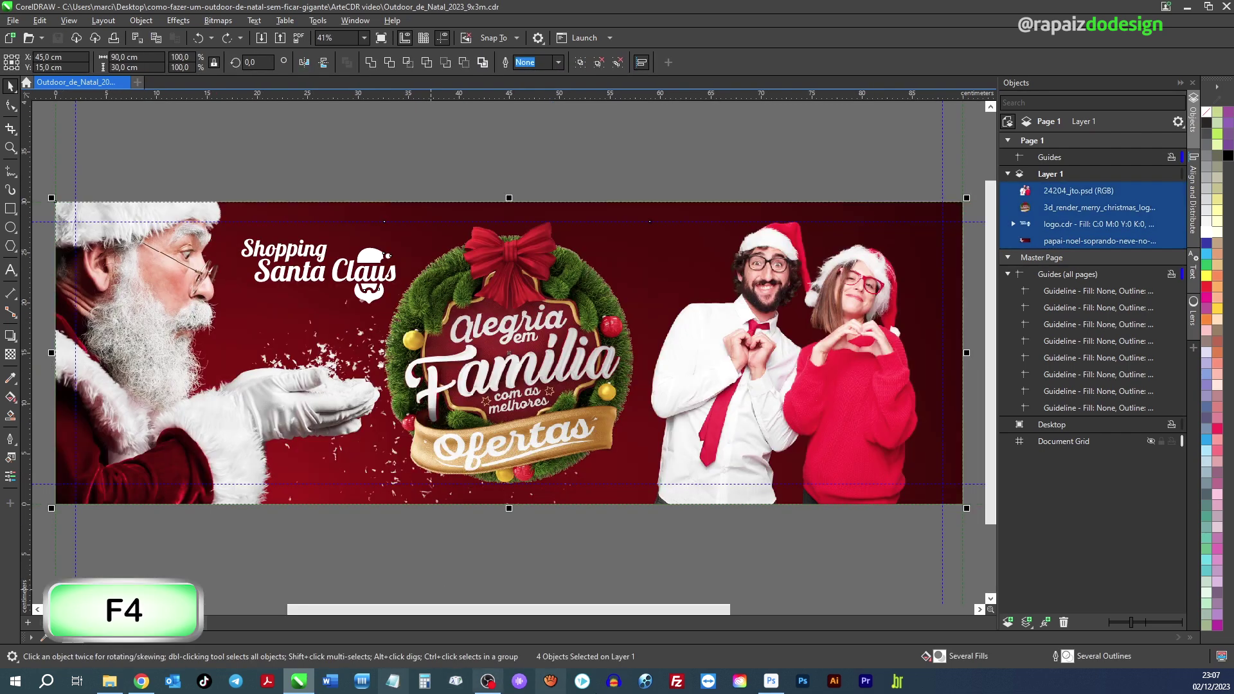
Switch to Photoshop and resize the Santa background image to 150 cm wide, keeping its proportions.
left_click(770, 681)
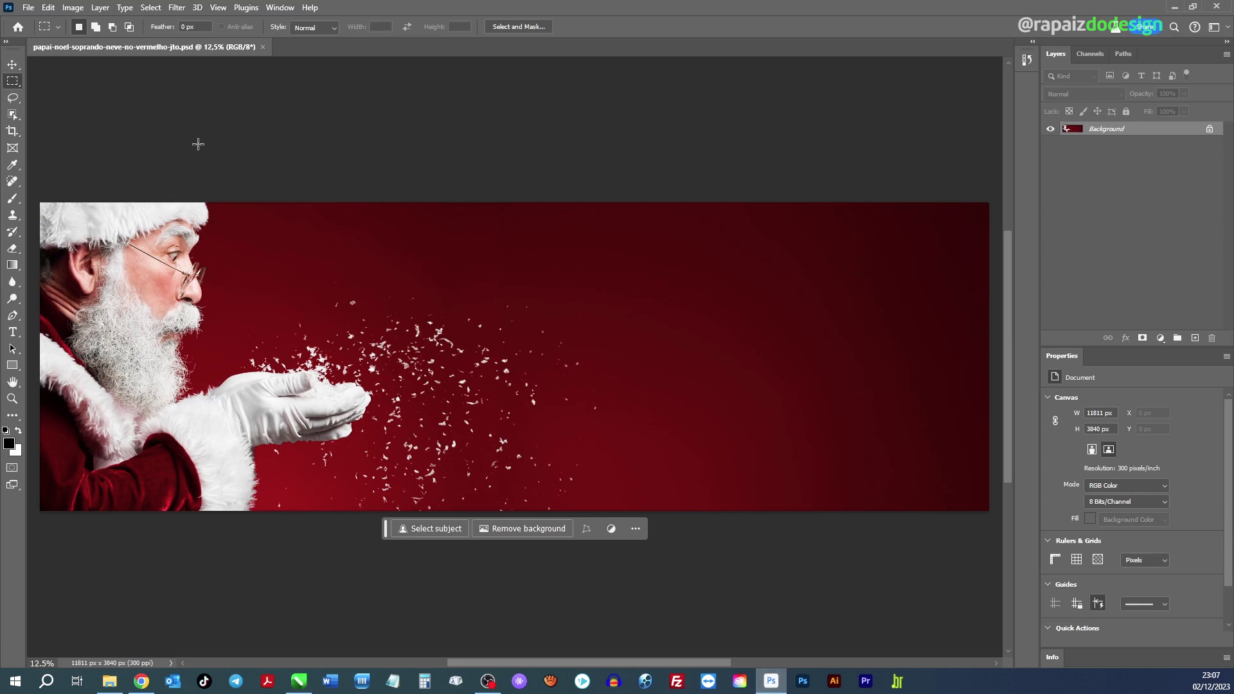
left_click(74, 8)
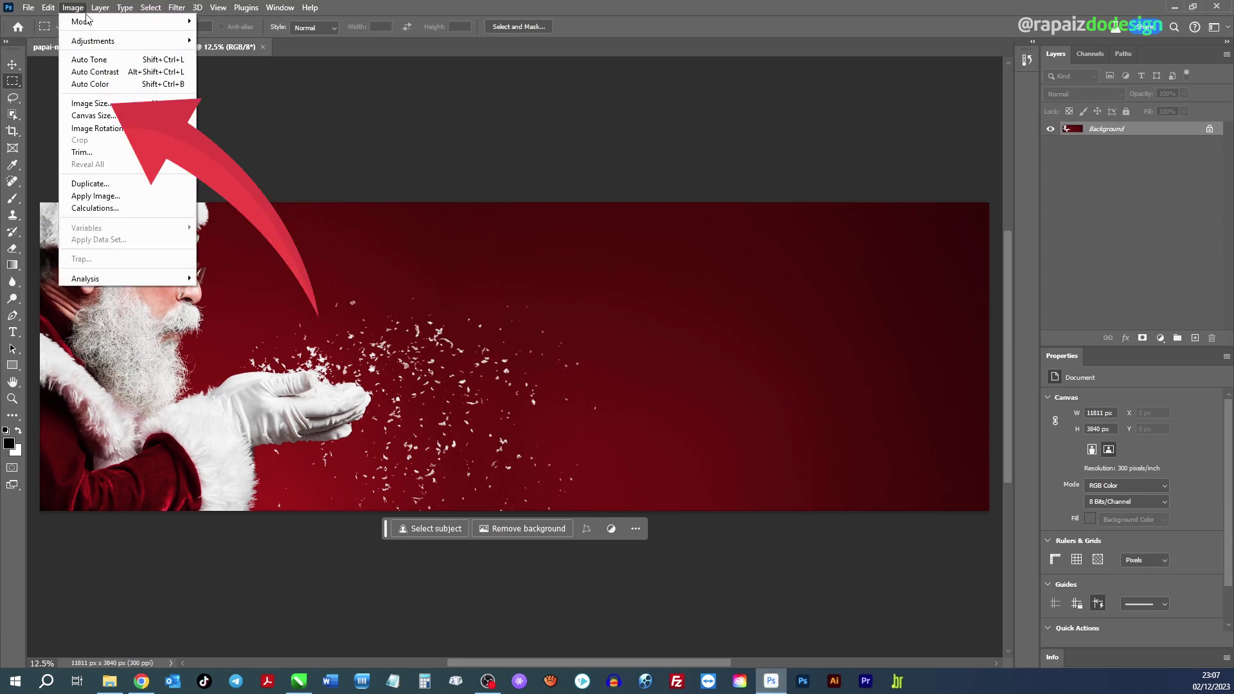
left_click(90, 104)
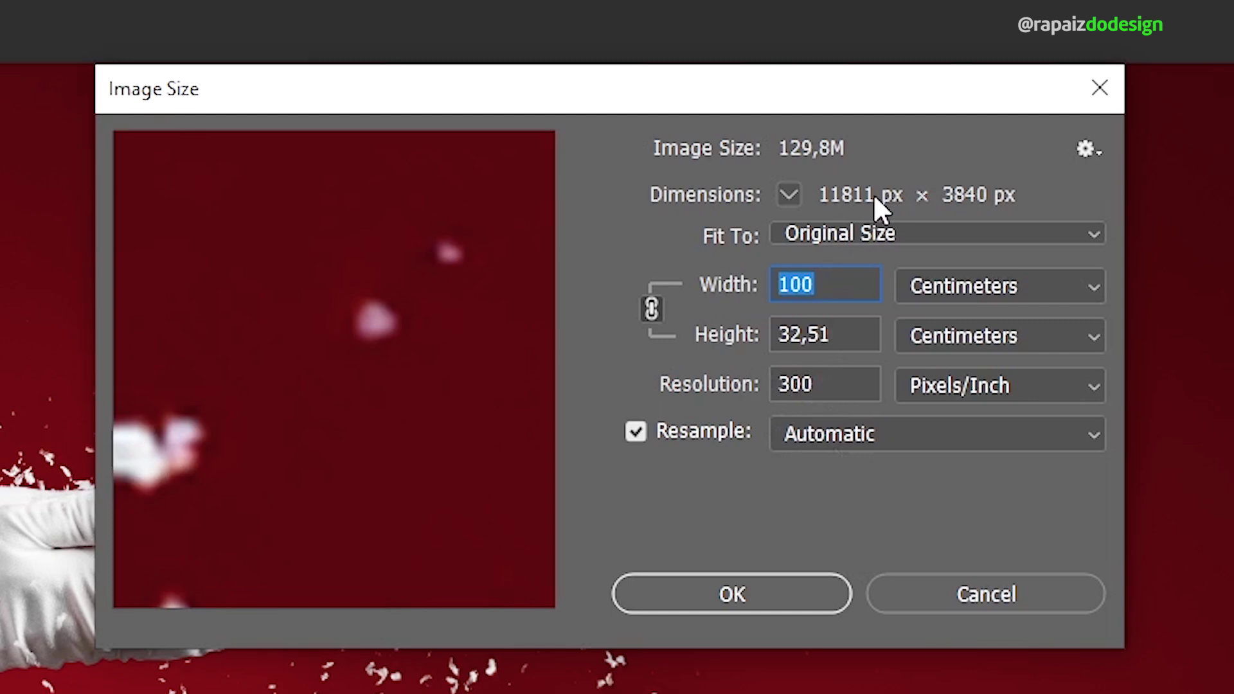
left_click_drag(847, 335, 775, 334)
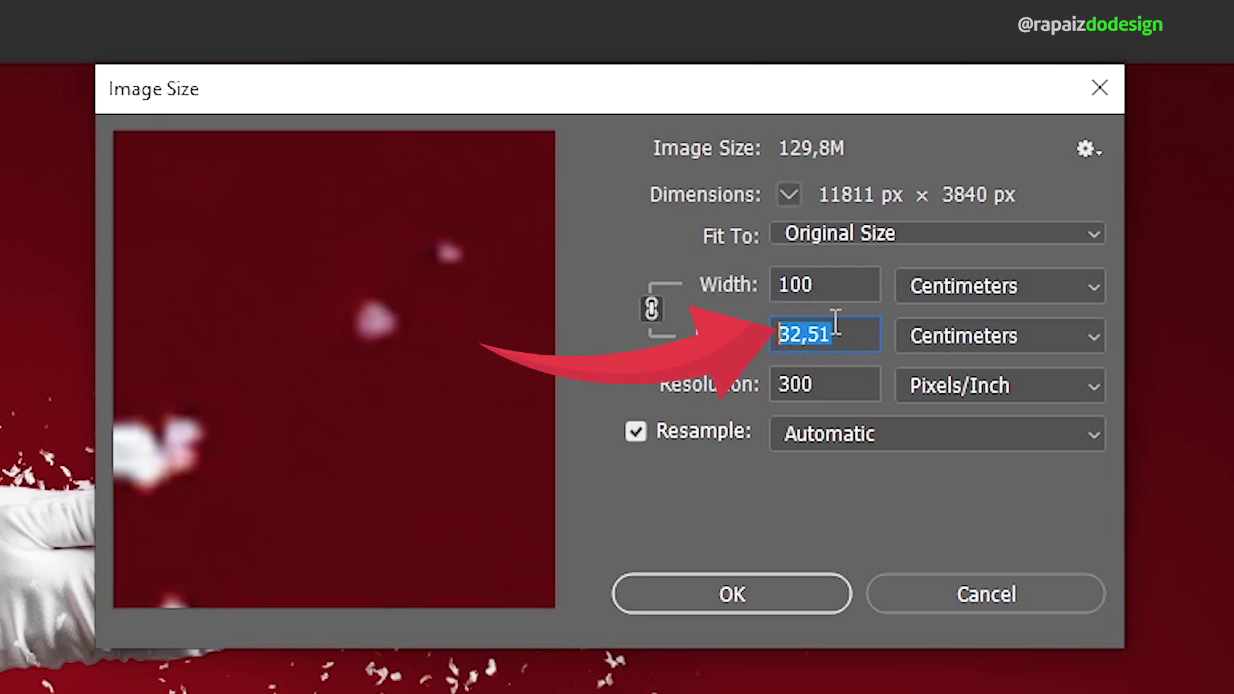
left_click_drag(830, 293, 774, 285)
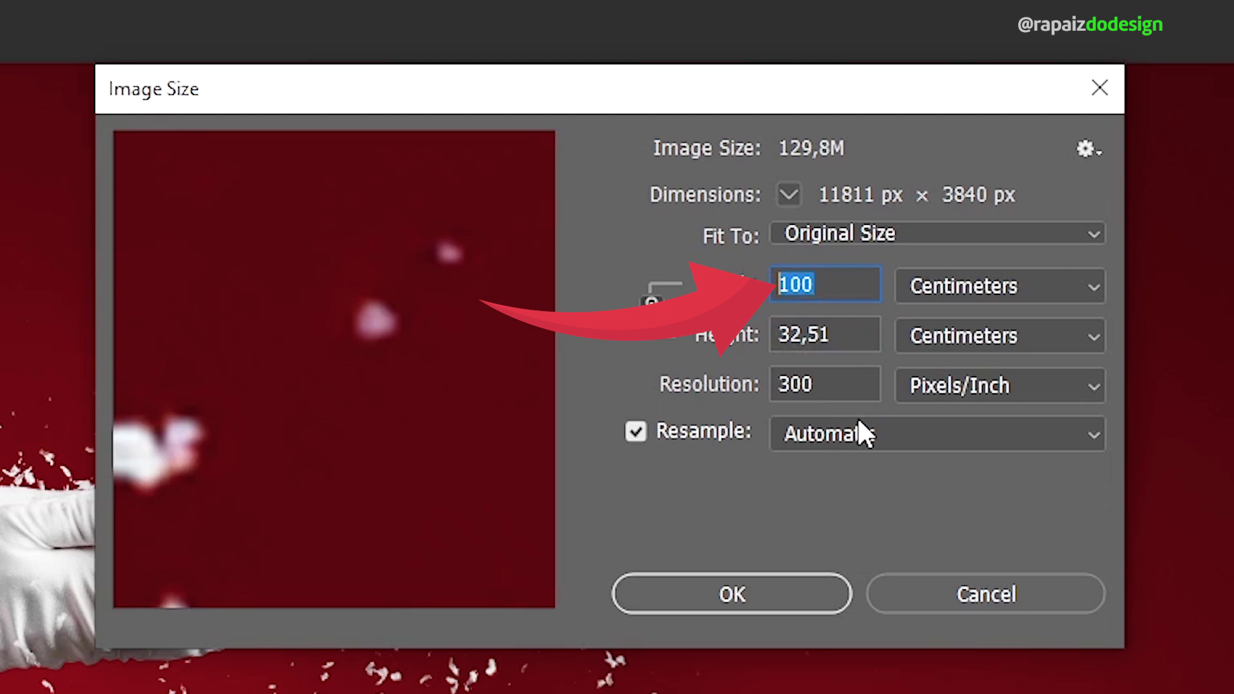
type("200")
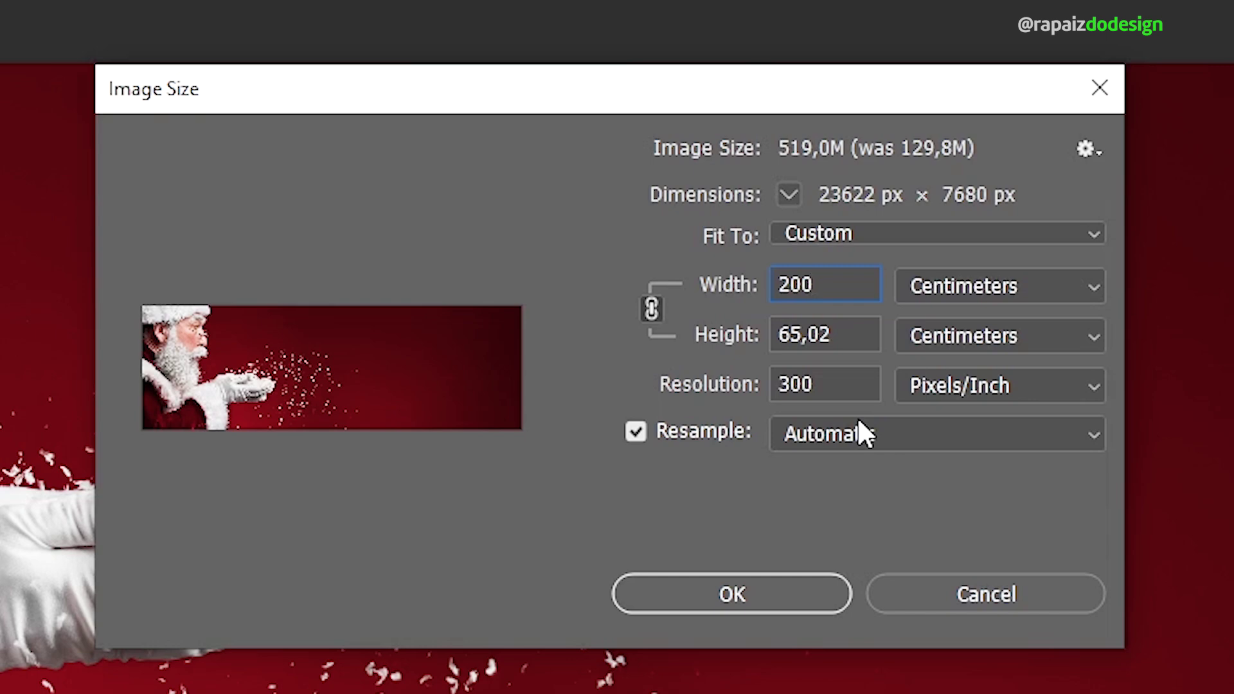
key("shift+Left")
key("shift+Left")
key("shift+Left")
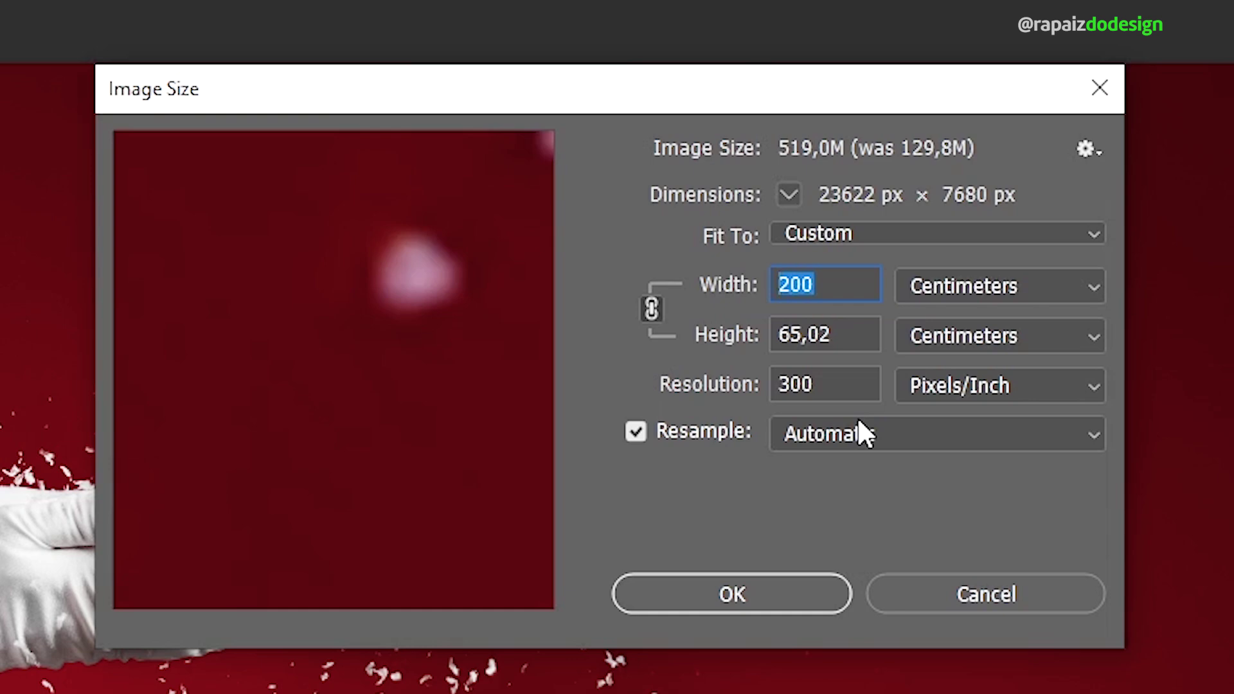
type("150")
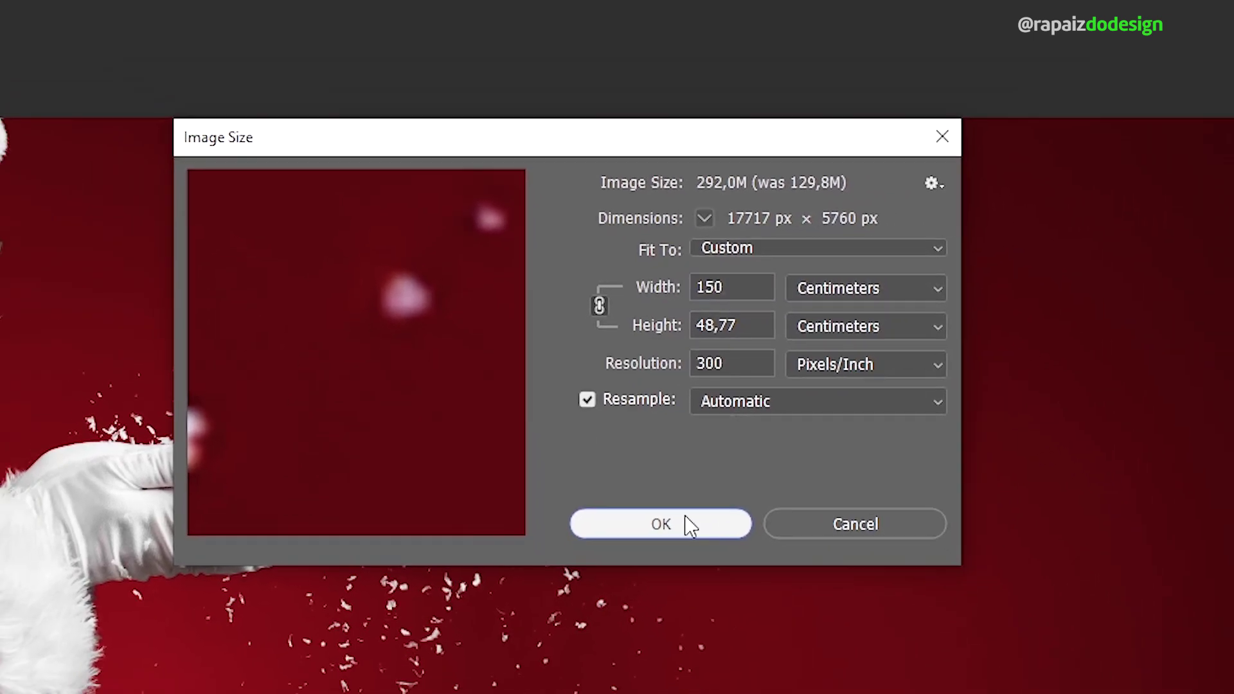
left_click(763, 581)
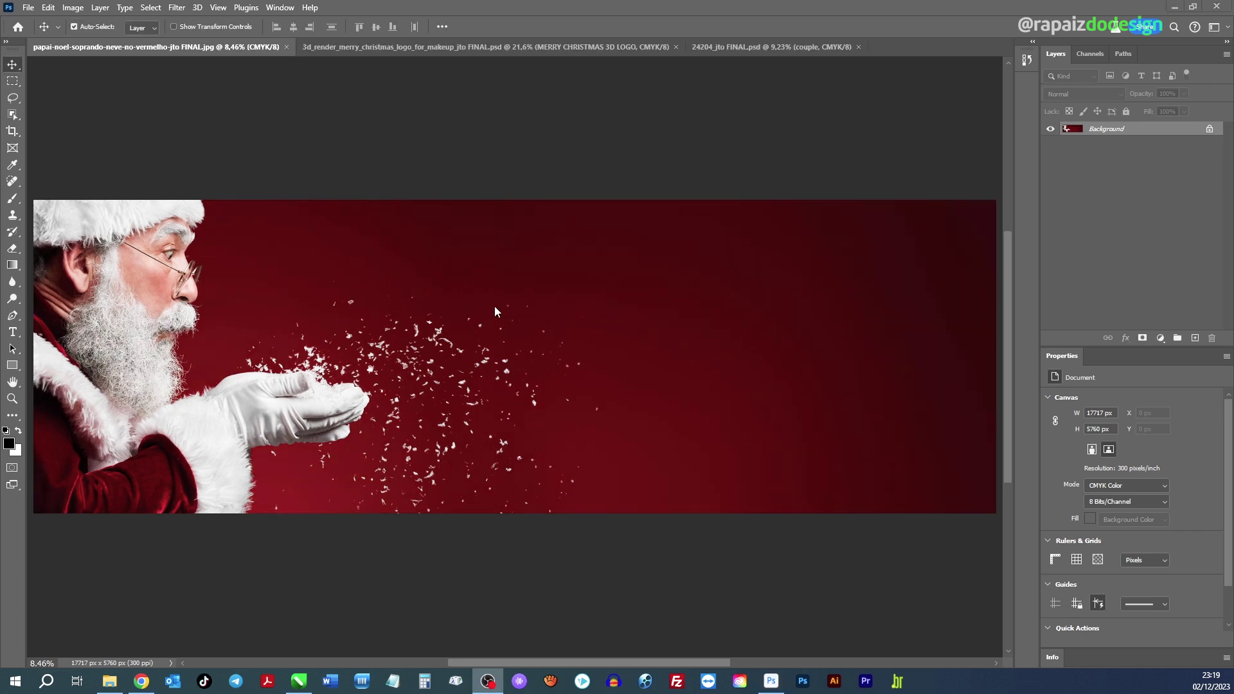
Review the FINAL versions of the wreath and couple images, and return to the Santa background document.
left_click(421, 45)
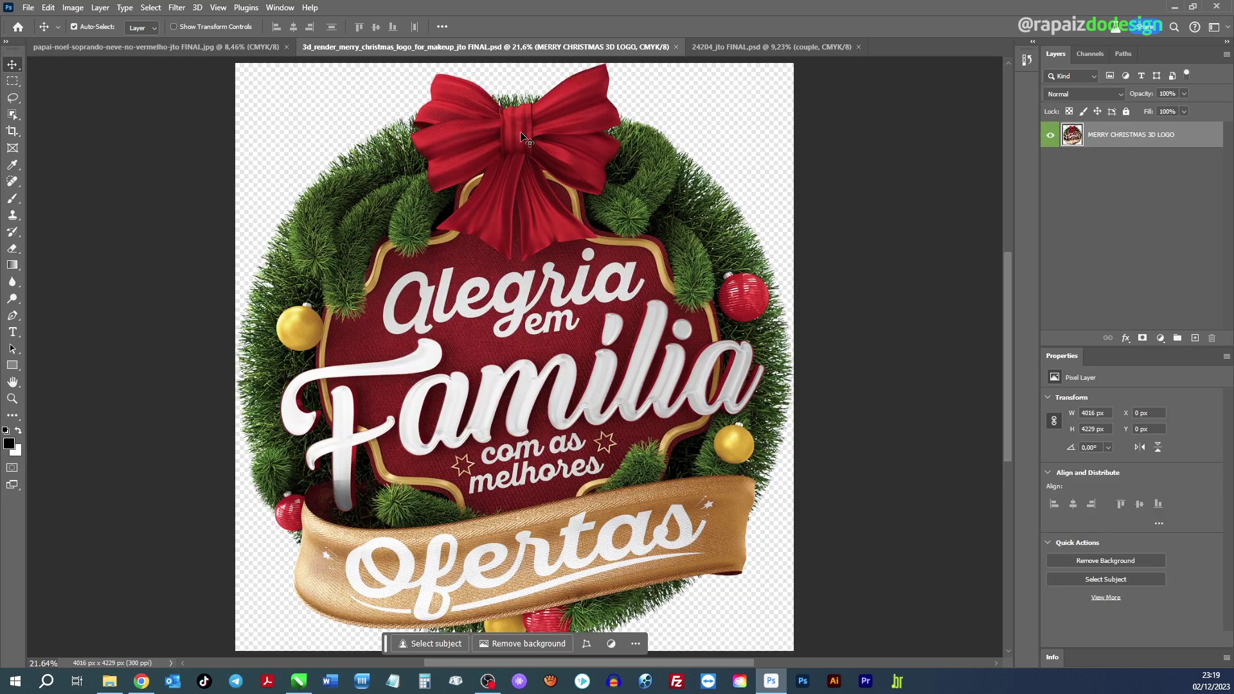
left_click(766, 45)
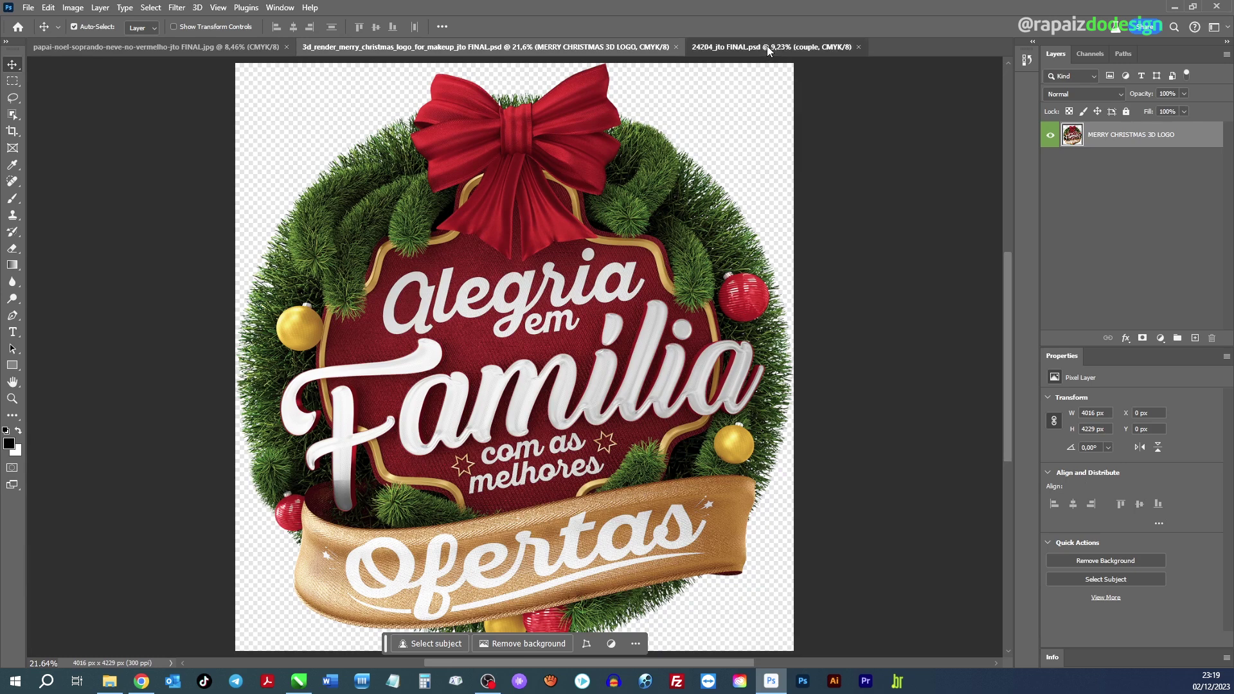
left_click(187, 48)
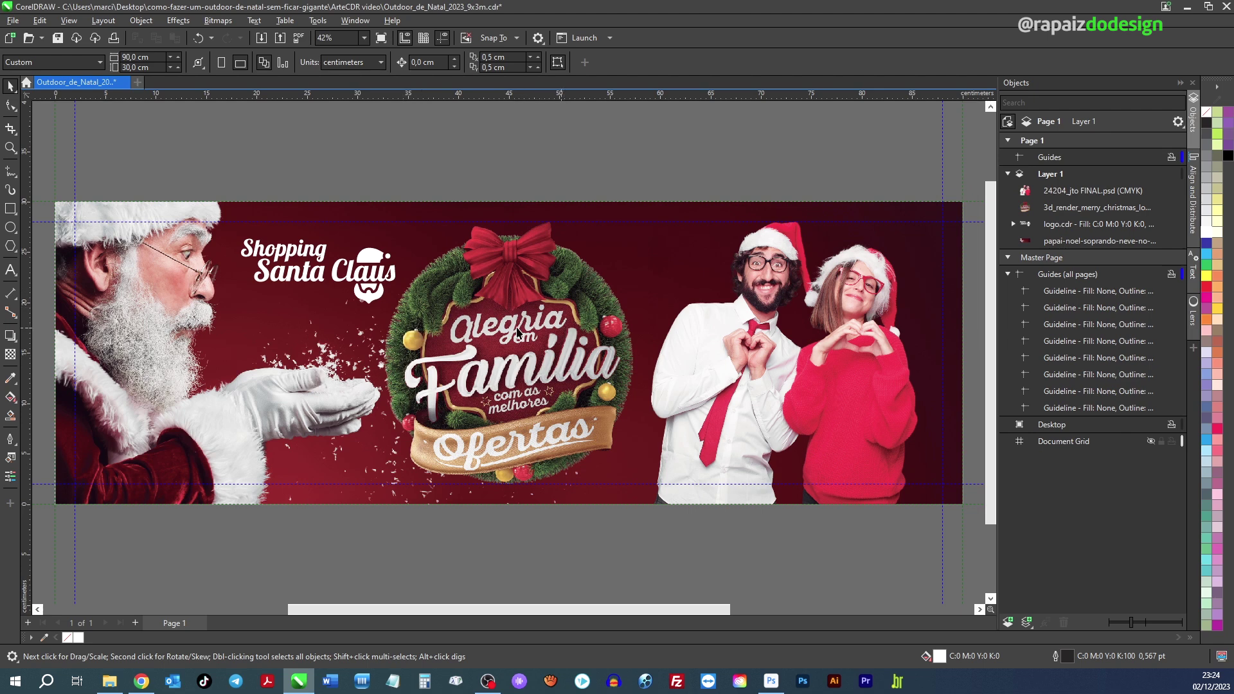
Inspect the resolution of the replaced images in CorelDRAW, and scale all the artwork proportionally to 900 cm wide.
left_click(174, 344)
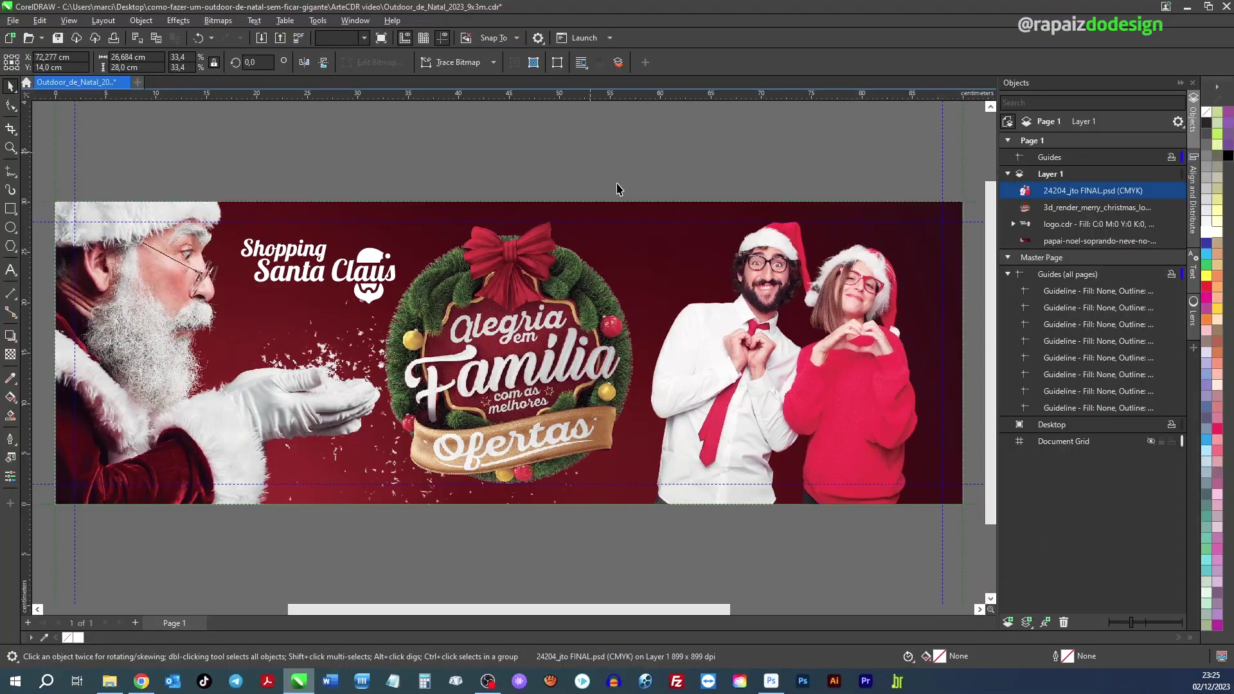
left_click(617, 189)
key("ctrl+a")
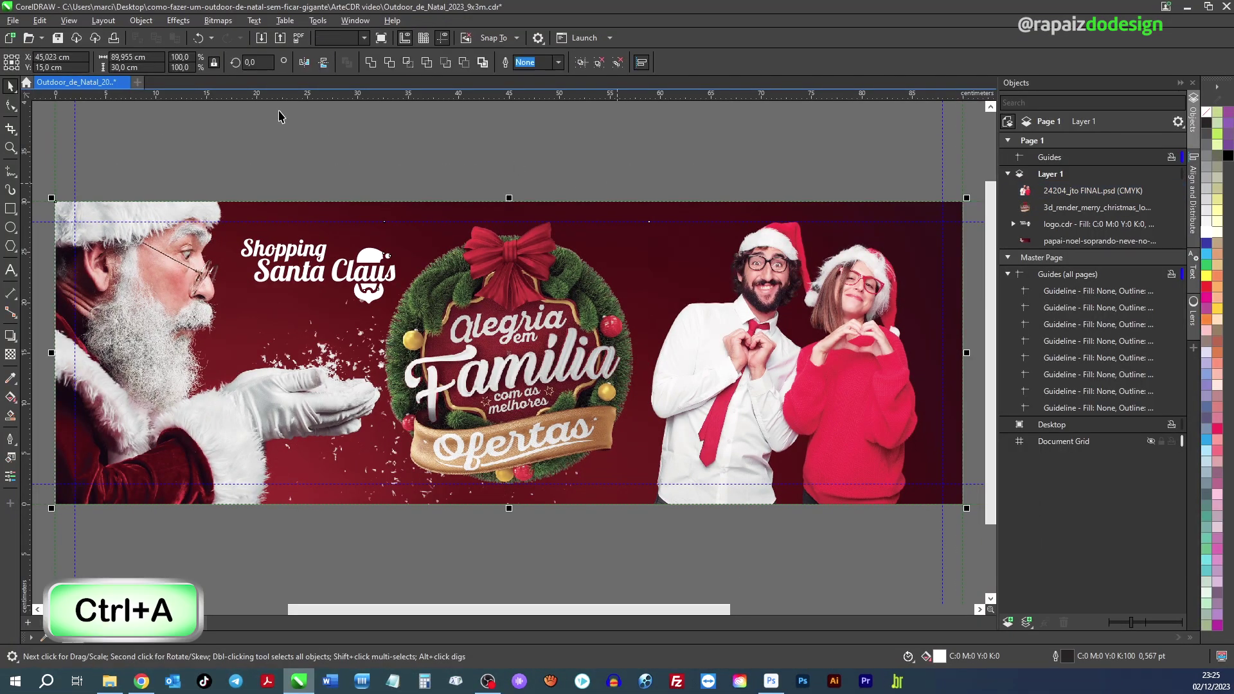
left_click(130, 57)
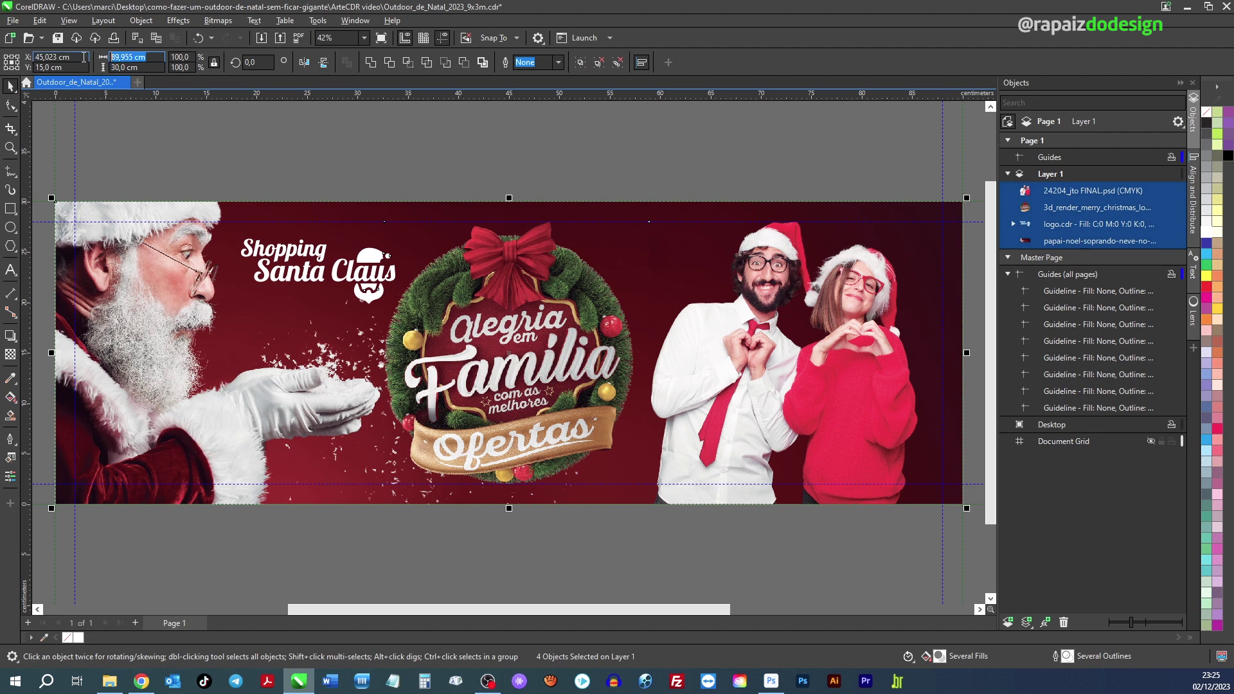
type("900")
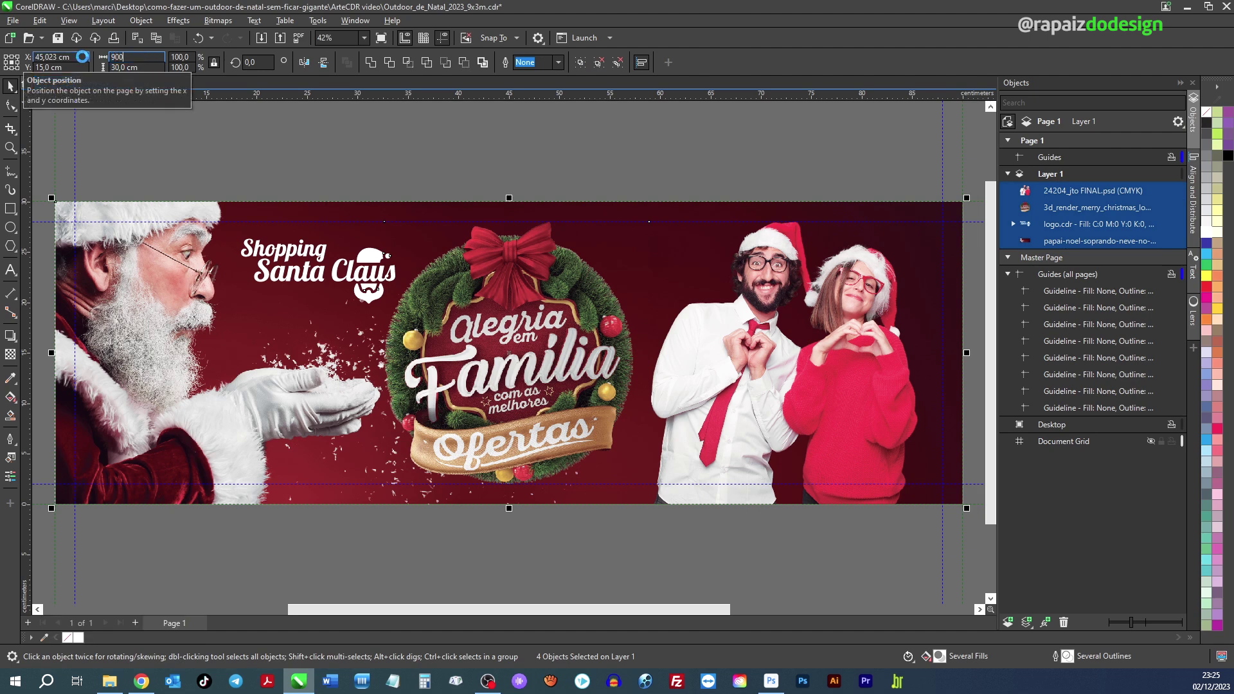
key("Return")
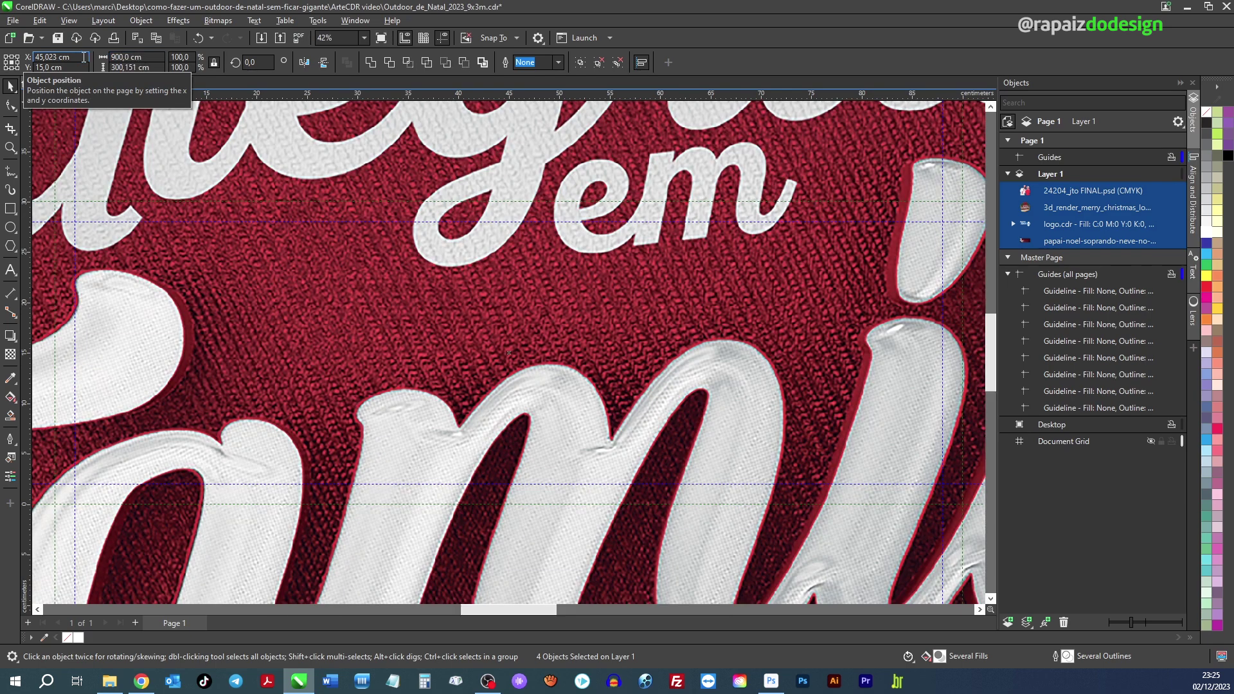
key("F4")
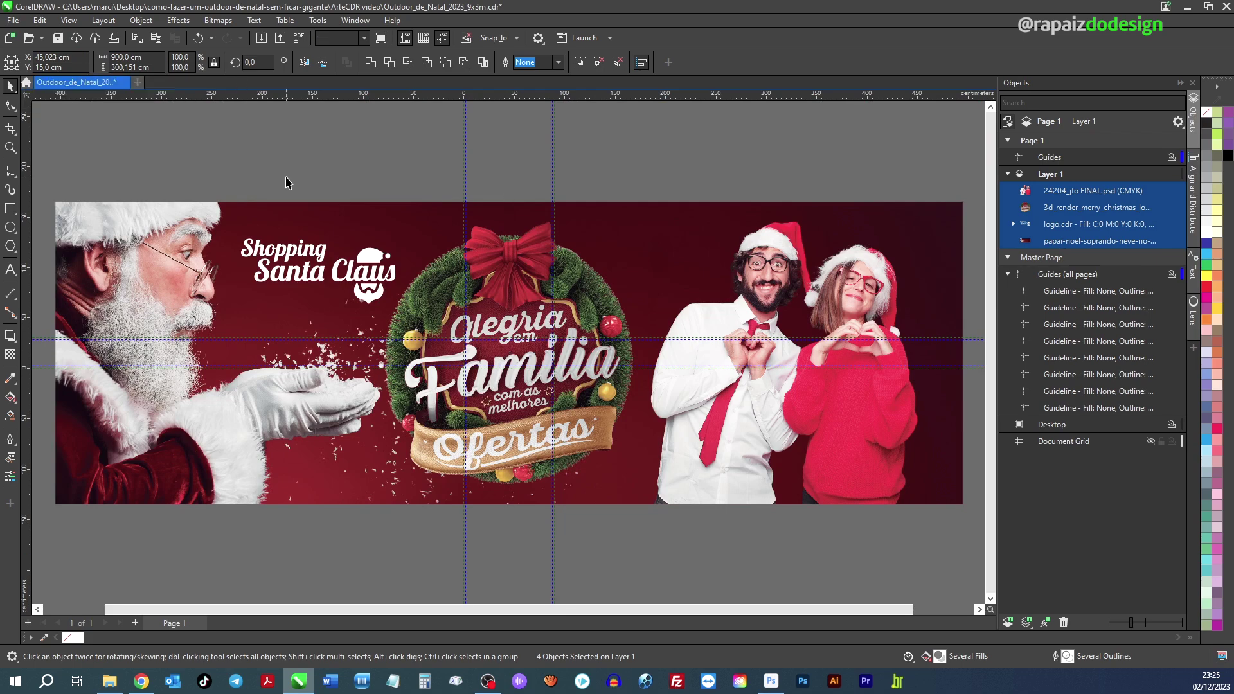
key("Escape")
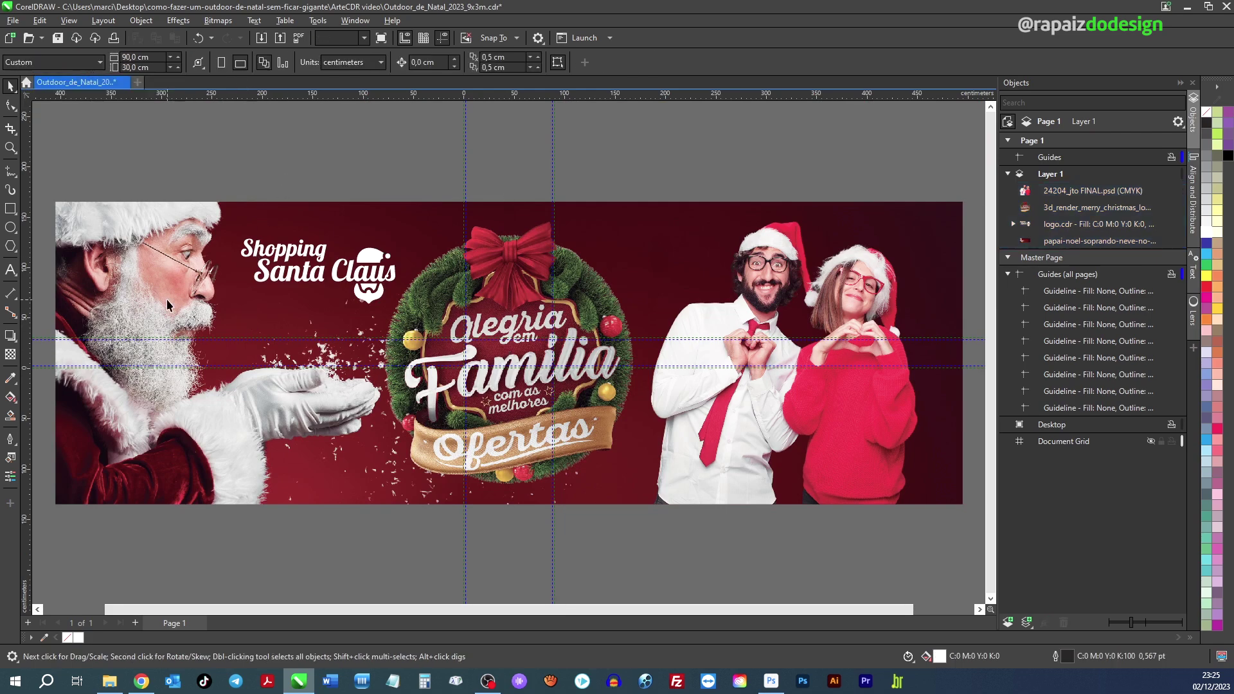
Check the Santa background's resolution at full billboard size and examine the sharpness of the face and beard up close.
left_click(167, 300)
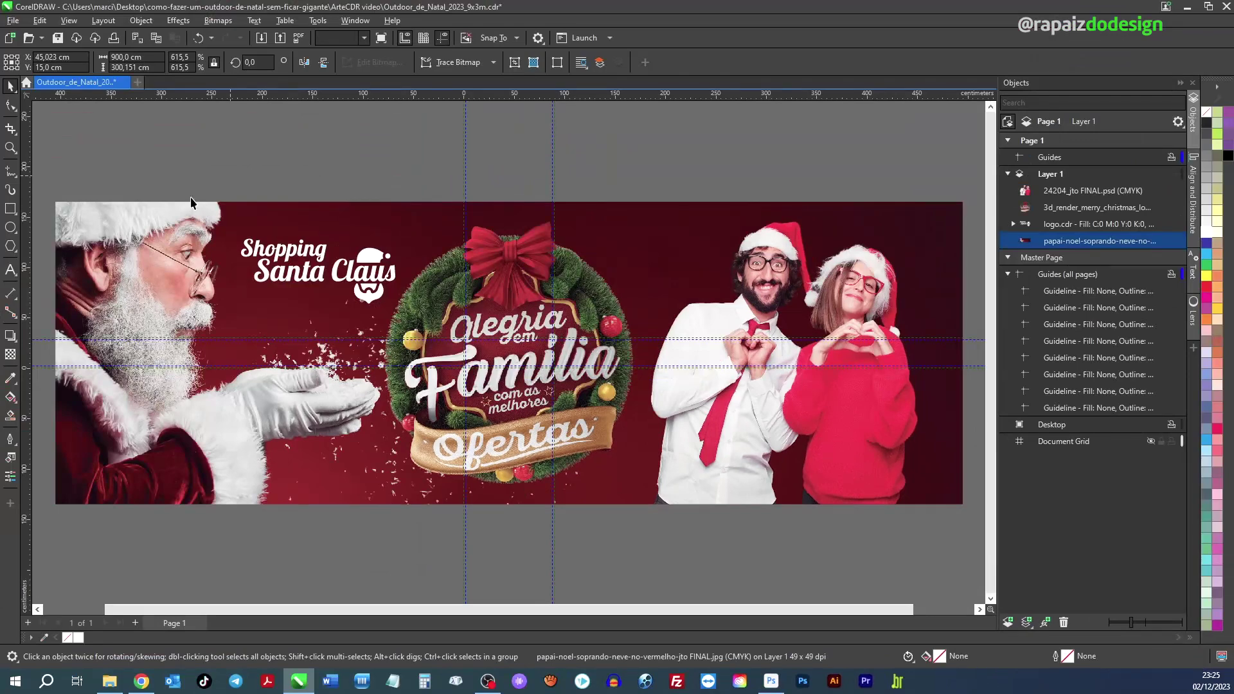
key("F2")
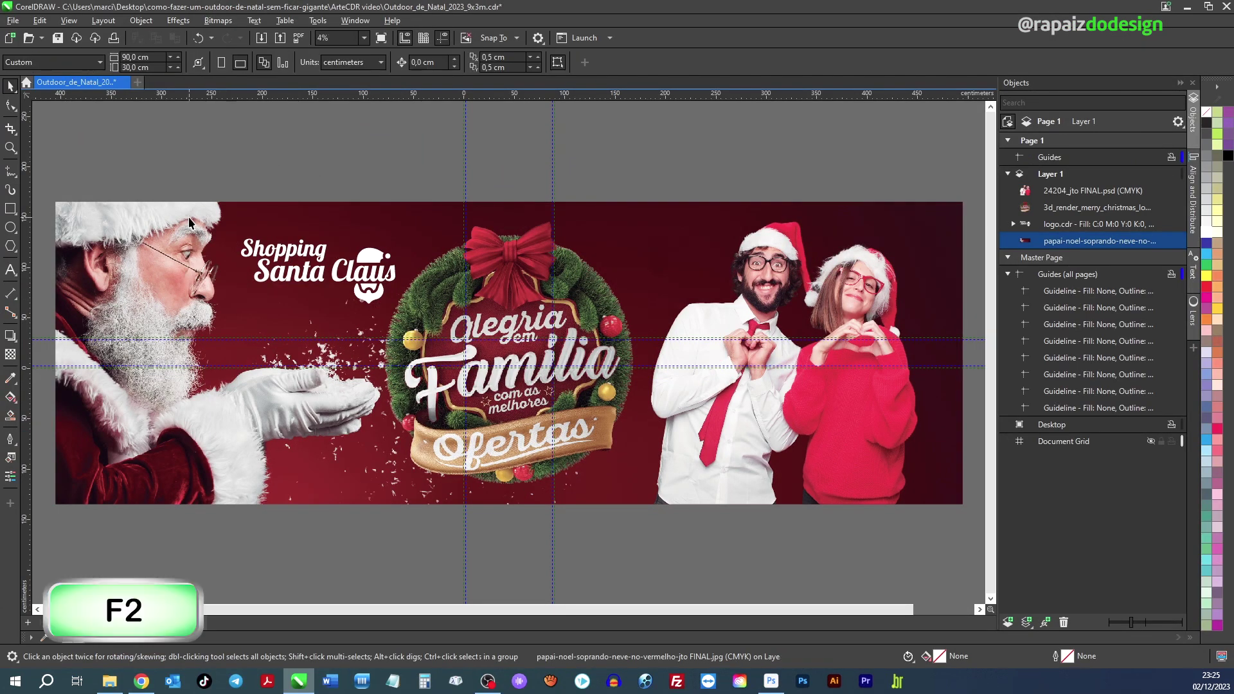
left_click_drag(122, 219, 286, 370)
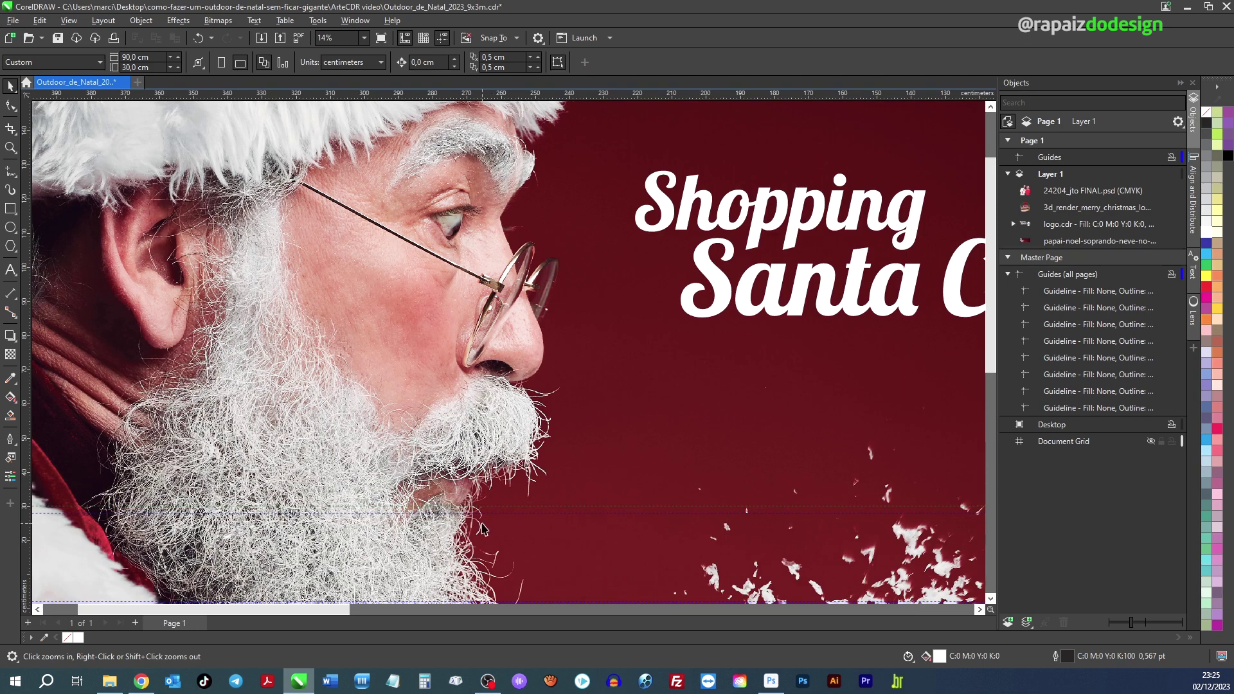
scroll(412, 322, "up", 1)
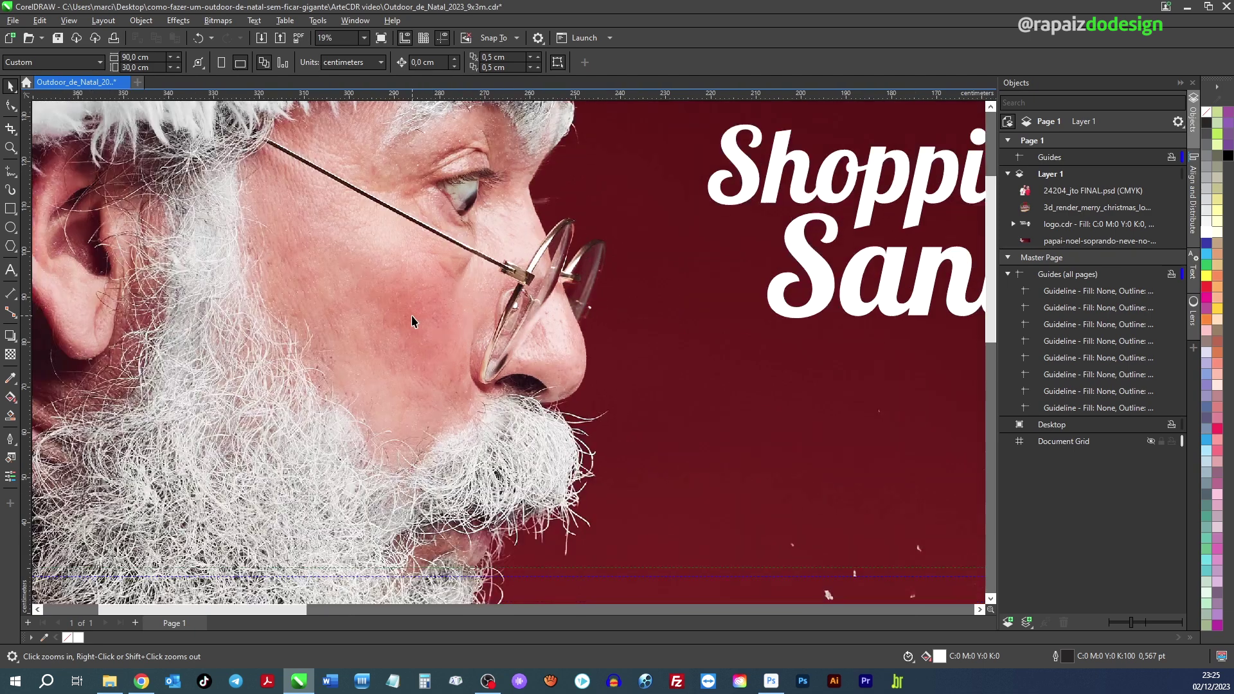
scroll(412, 321, "up", 1)
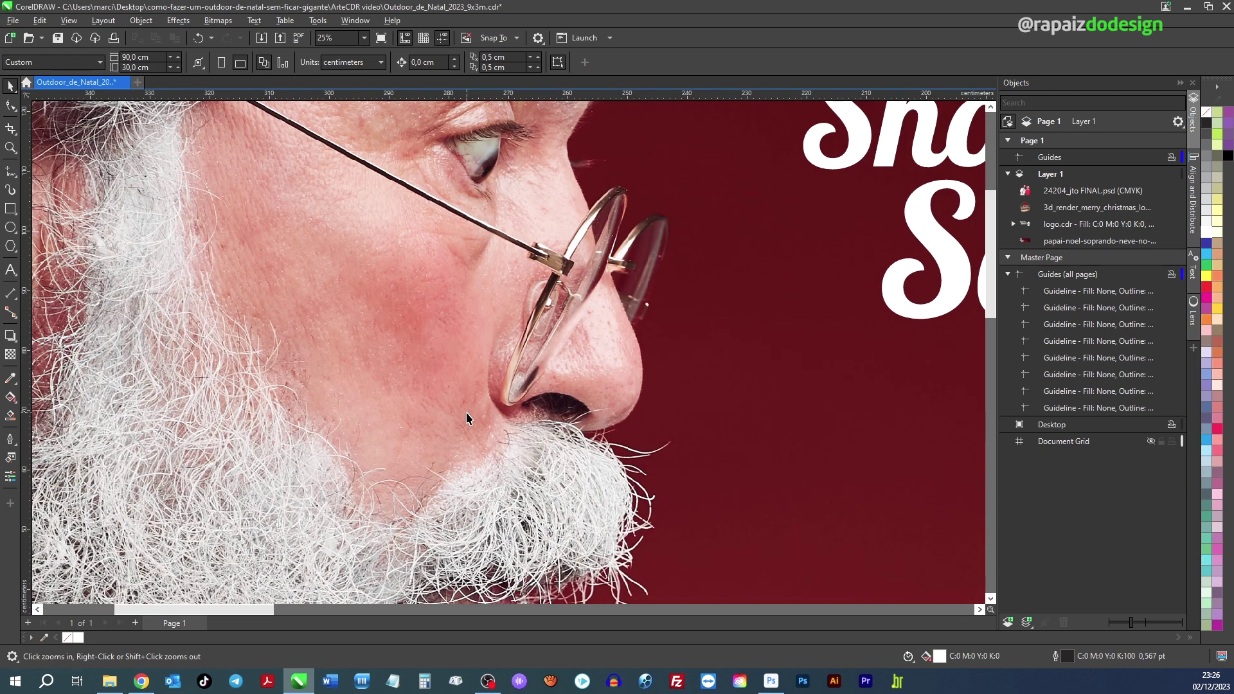
key("shift+F4")
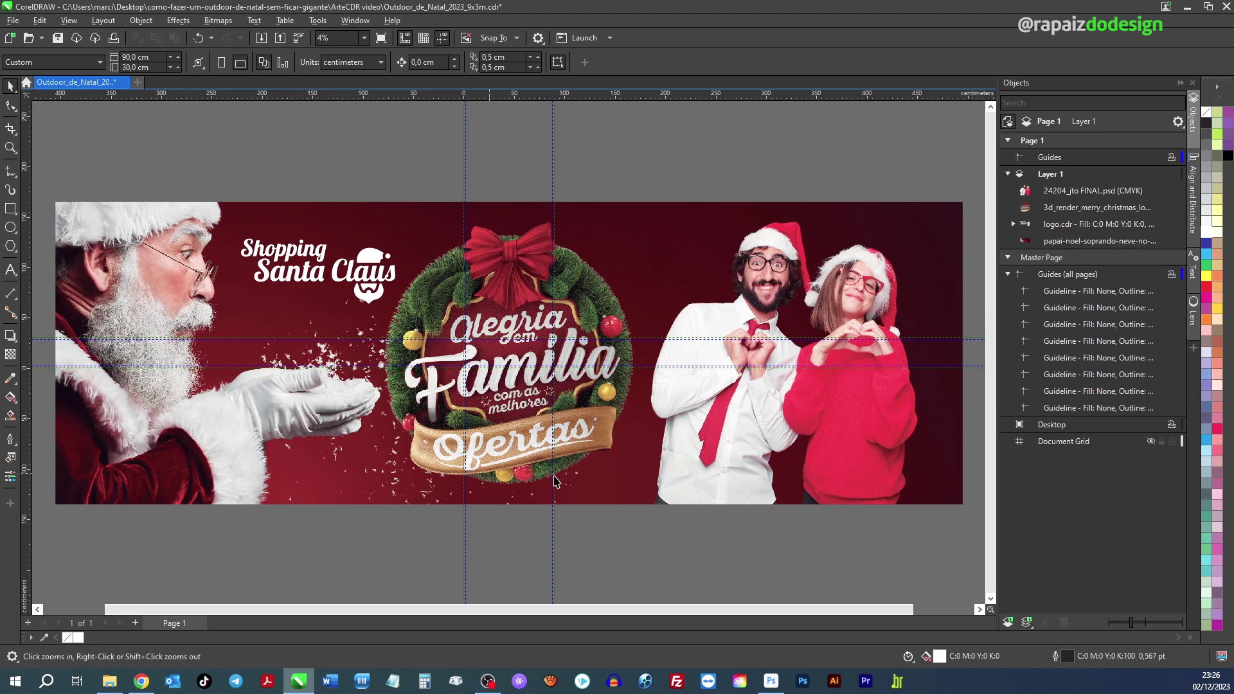
Undo the 900 cm scaling of all the artwork.
key("ctrl+z")
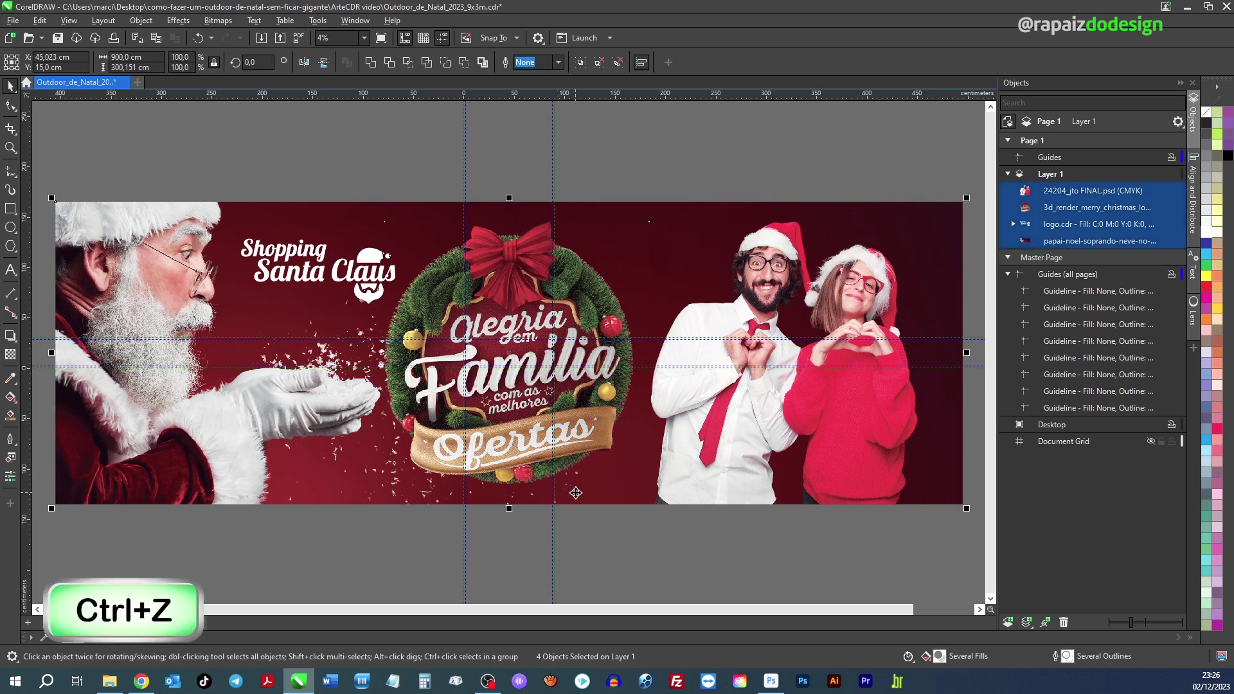
key("ctrl+z")
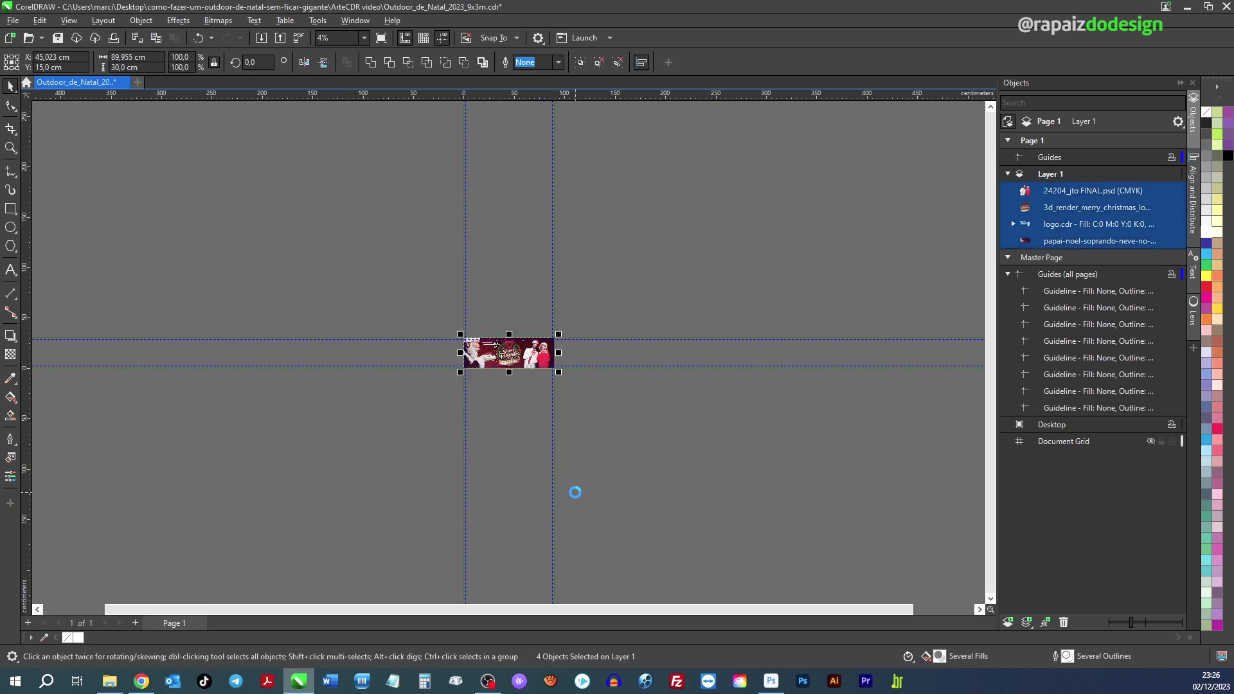
key("shift+F2")
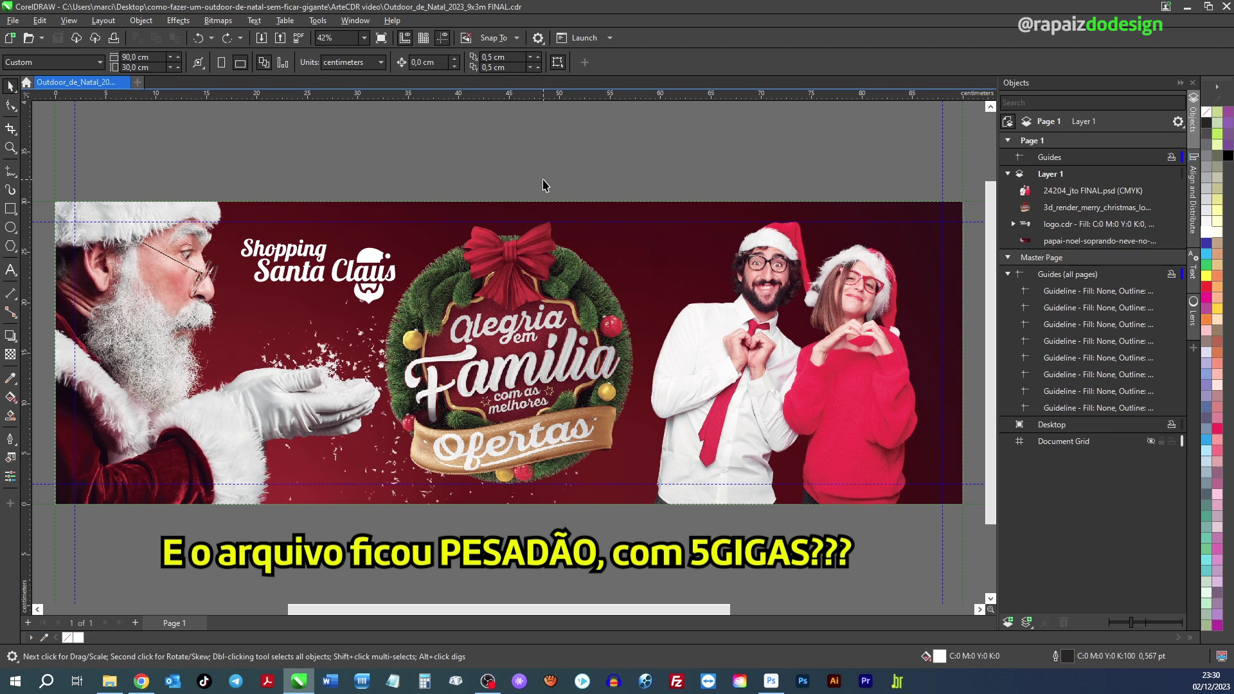
Compare the file sizes of Outdoor_de_Natal_2023_9x3m and Outdoor_de_Natal_2023_9x3m FINAL in the ArteCDR video folder, and return to the drawing.
key("ctrl+o")
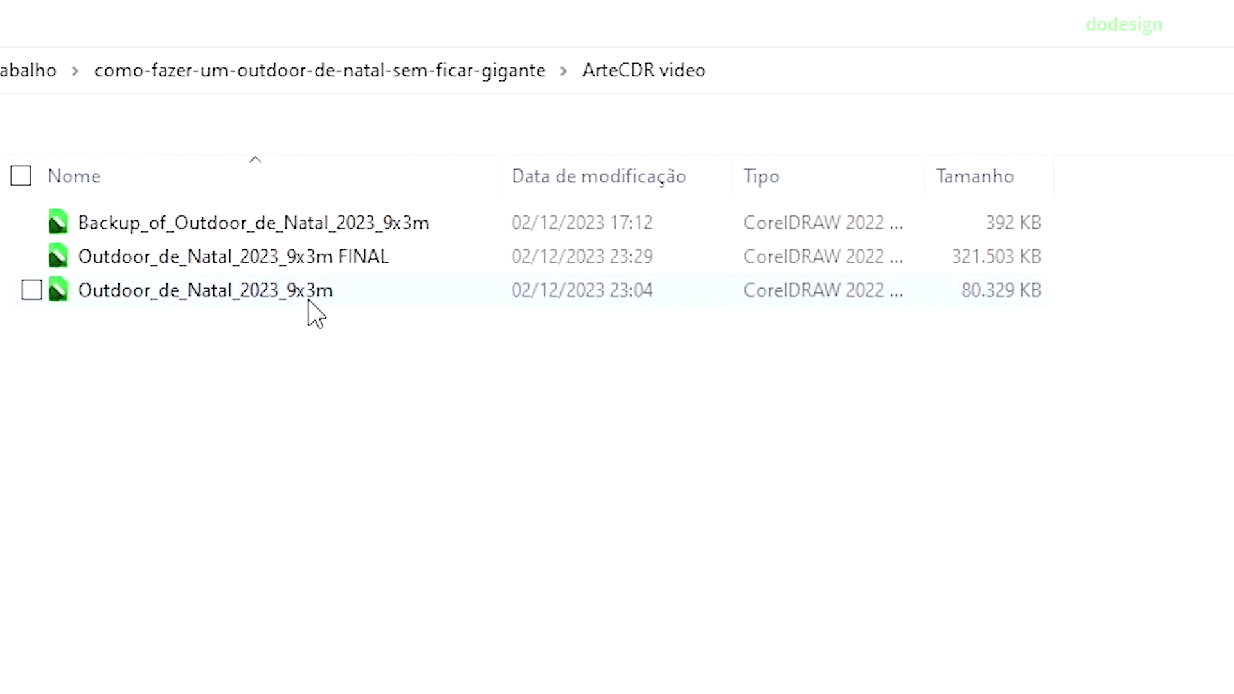
left_click(309, 301)
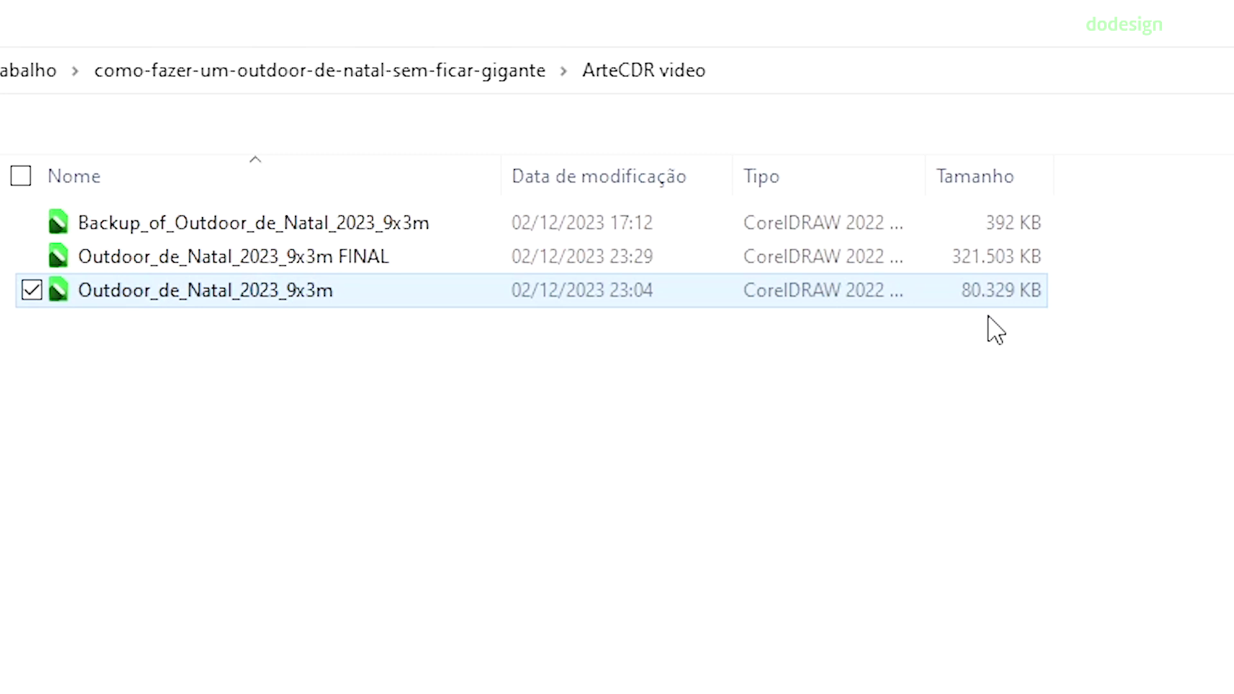
left_click(963, 269)
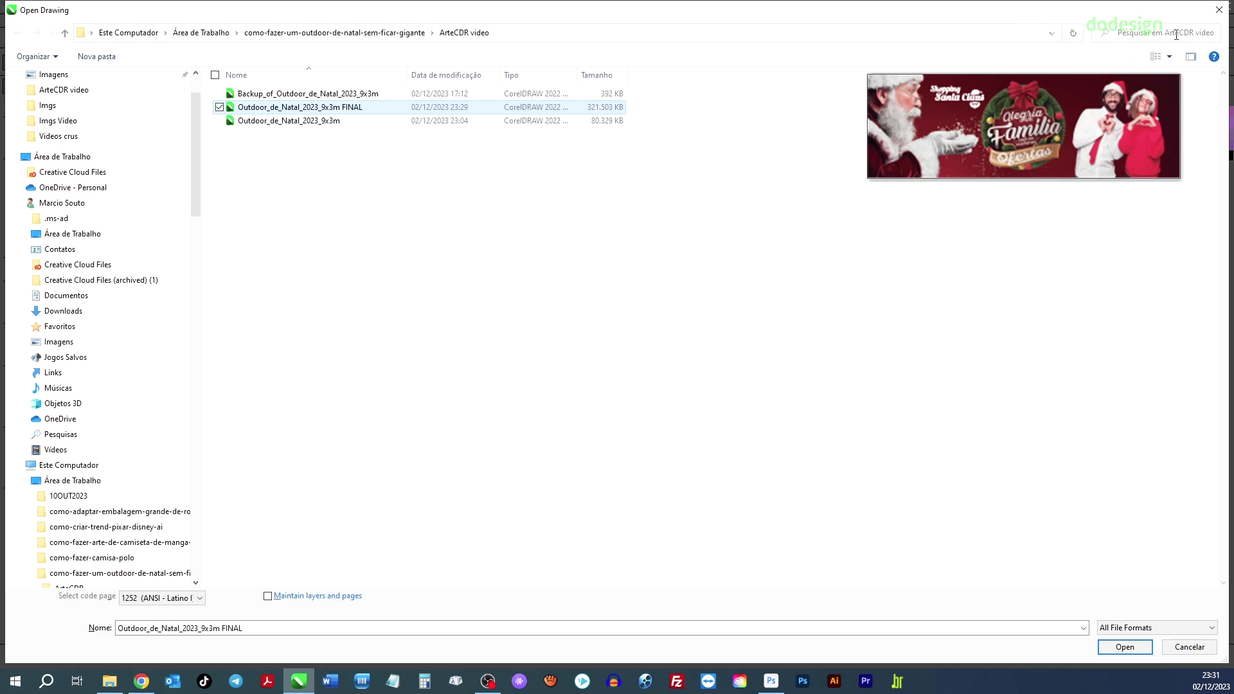
key("Return")
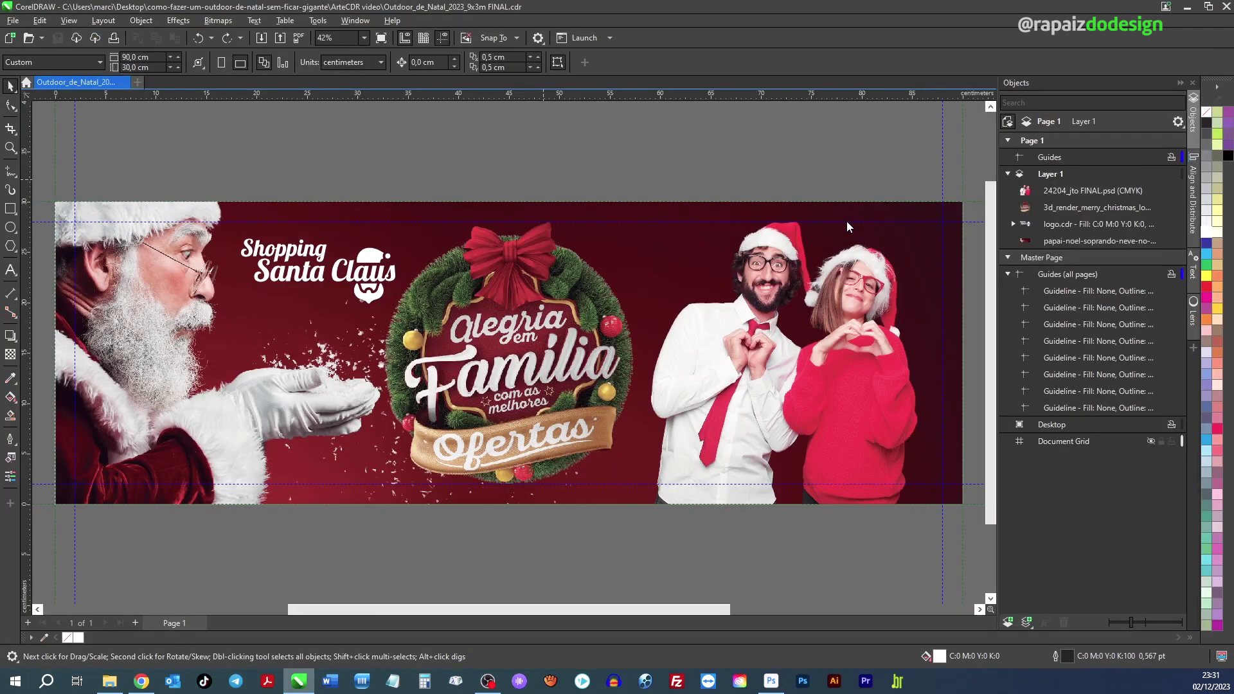